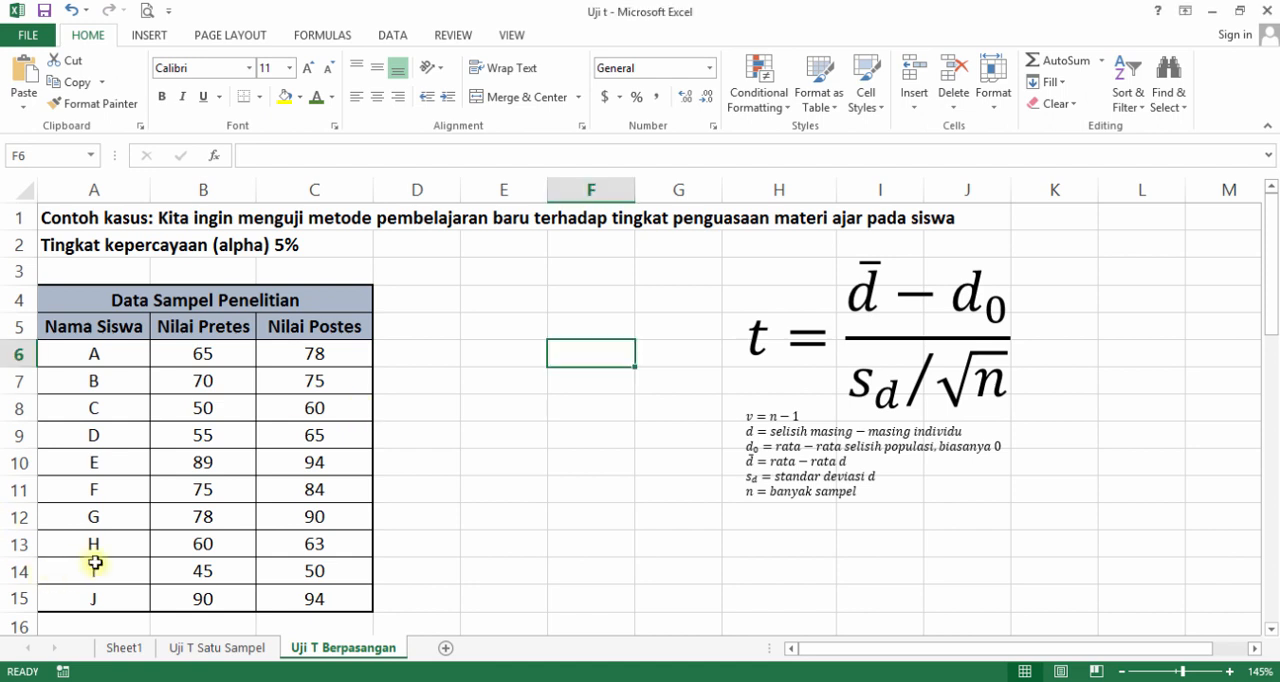
Examine the pretest and posttest sample data alongside the Asumsi list of paired-test assumptions in rows 18 to 21.
scroll(95, 563, "down", 1)
scroll(95, 563, "down", 1)
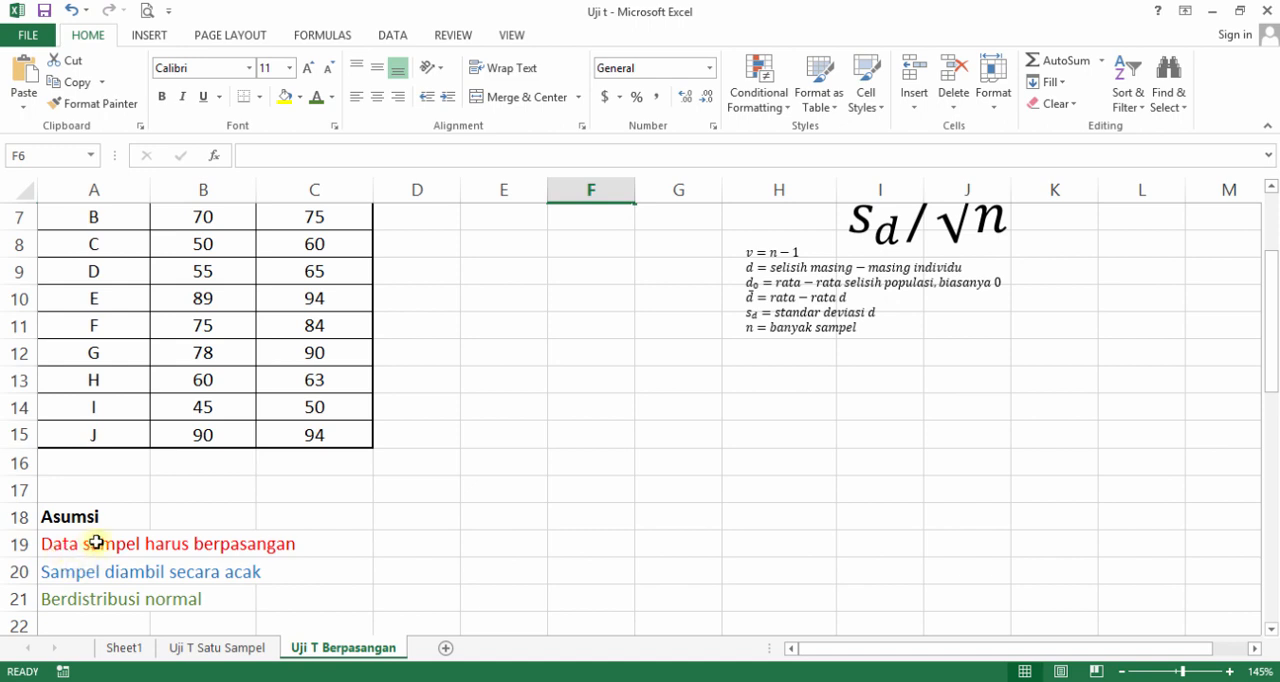
scroll(259, 464, "up", 1)
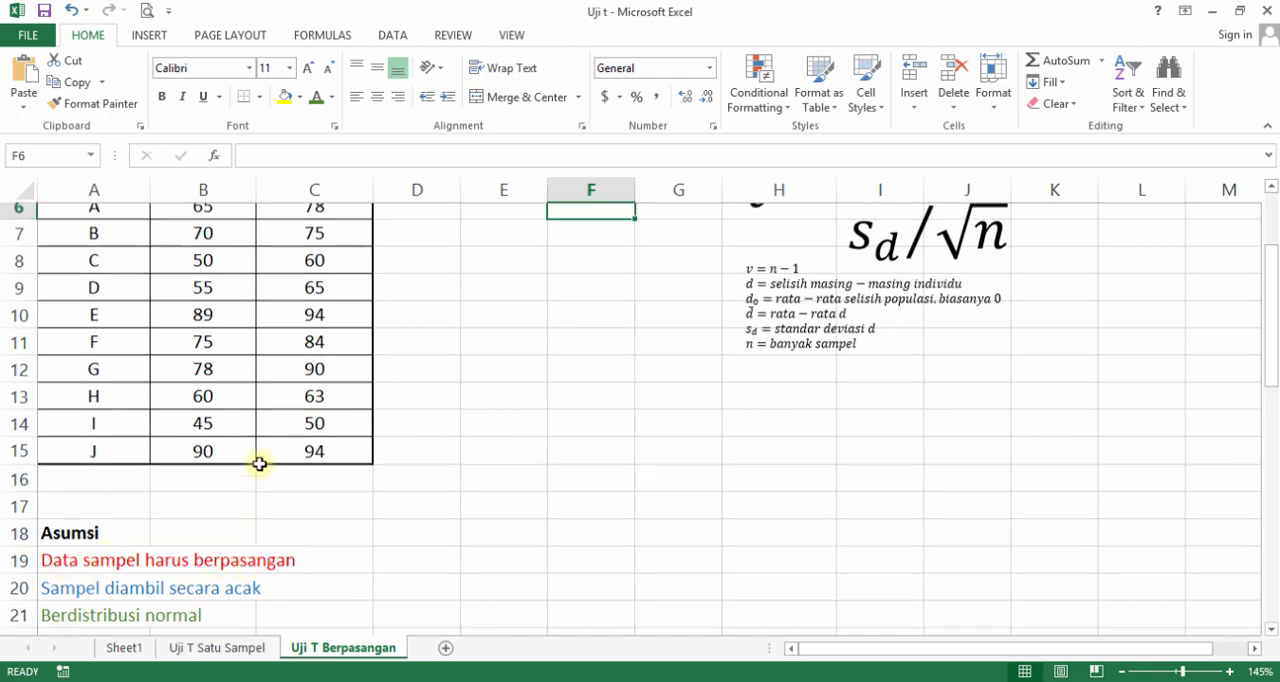
scroll(259, 464, "up", 1)
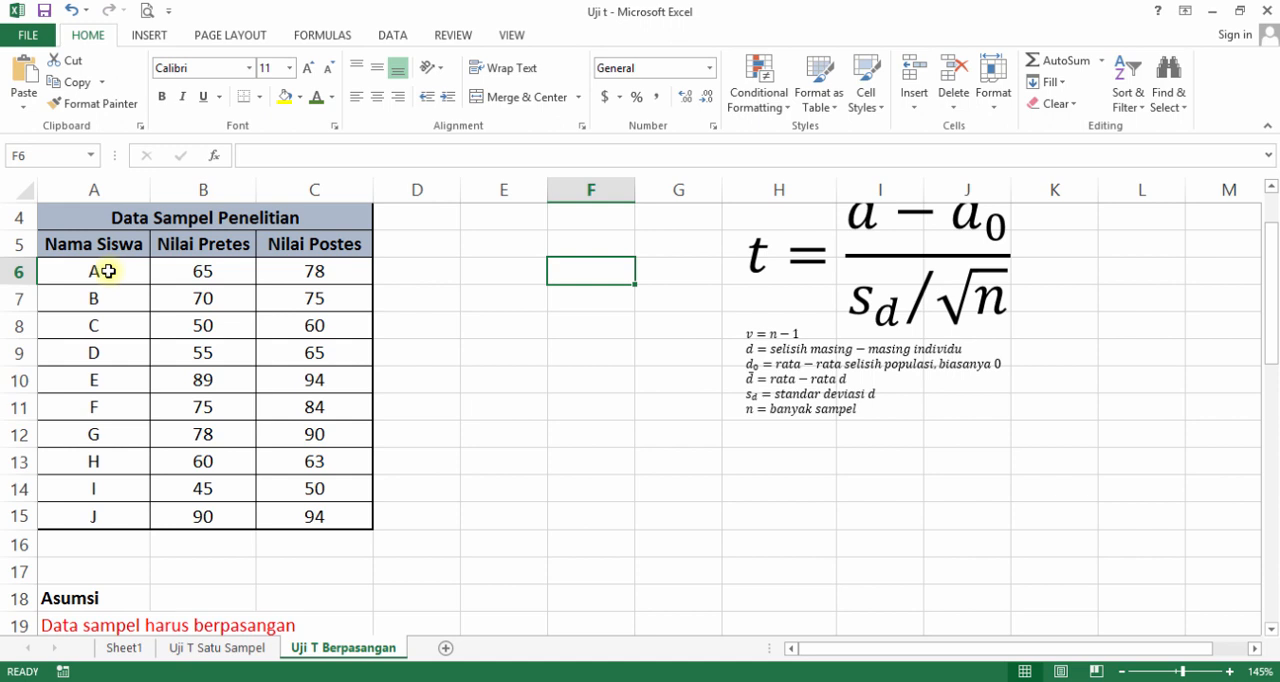
scroll(108, 271, "down", 1)
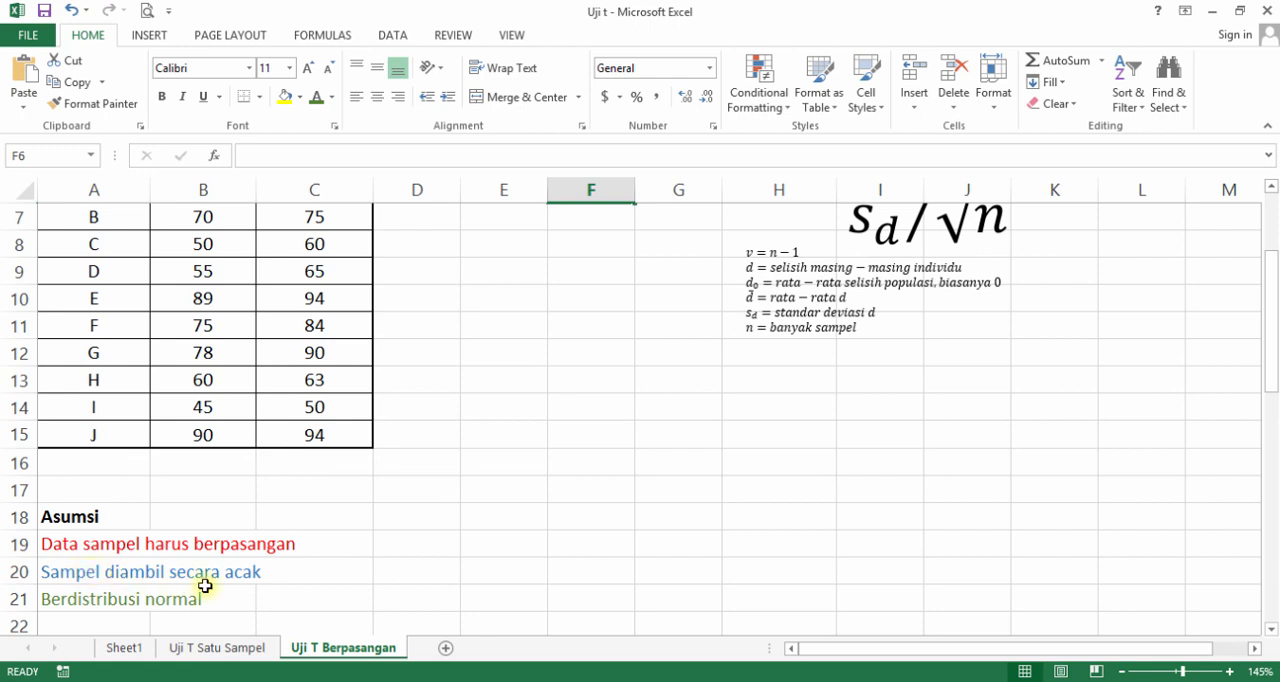
scroll(204, 560, "up", 1)
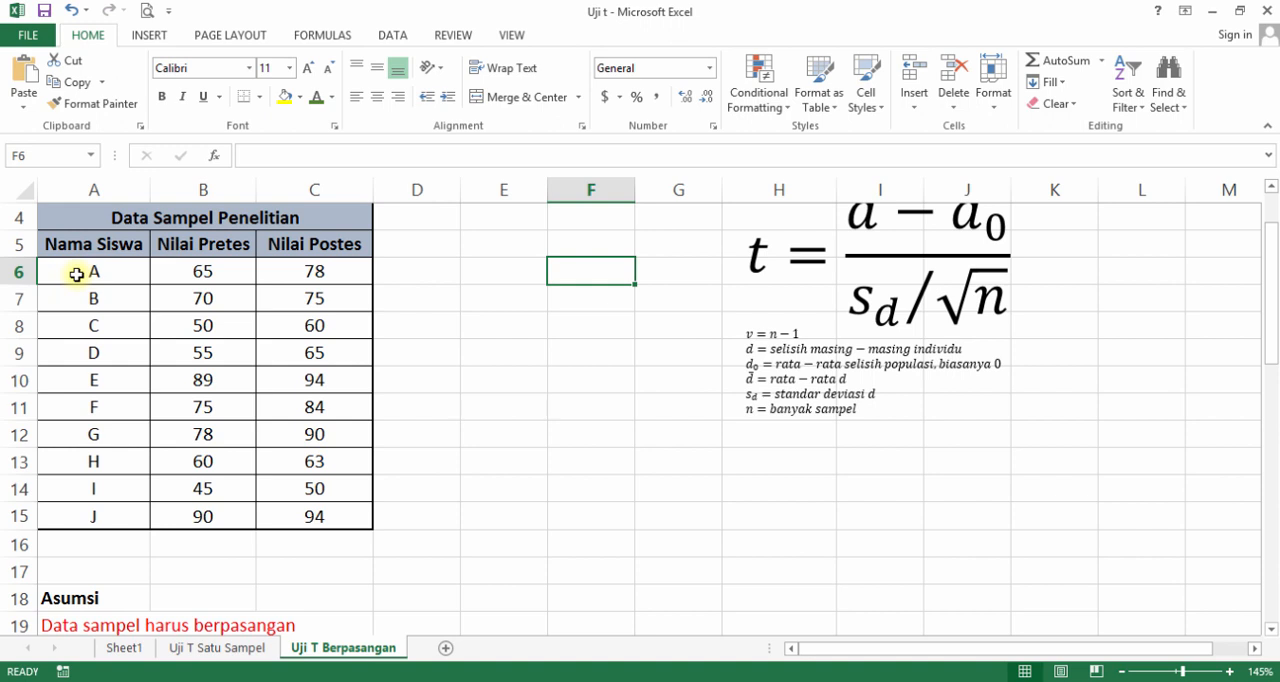
scroll(76, 274, "down", 1)
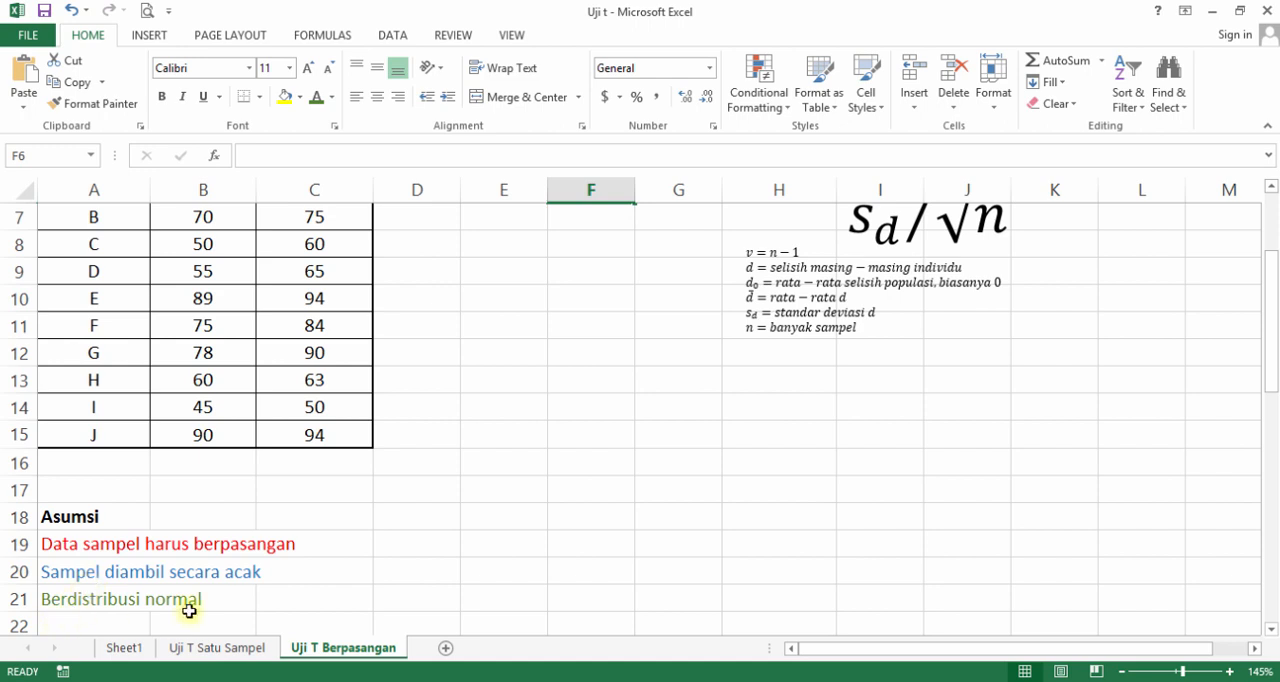
scroll(189, 611, "up", 1)
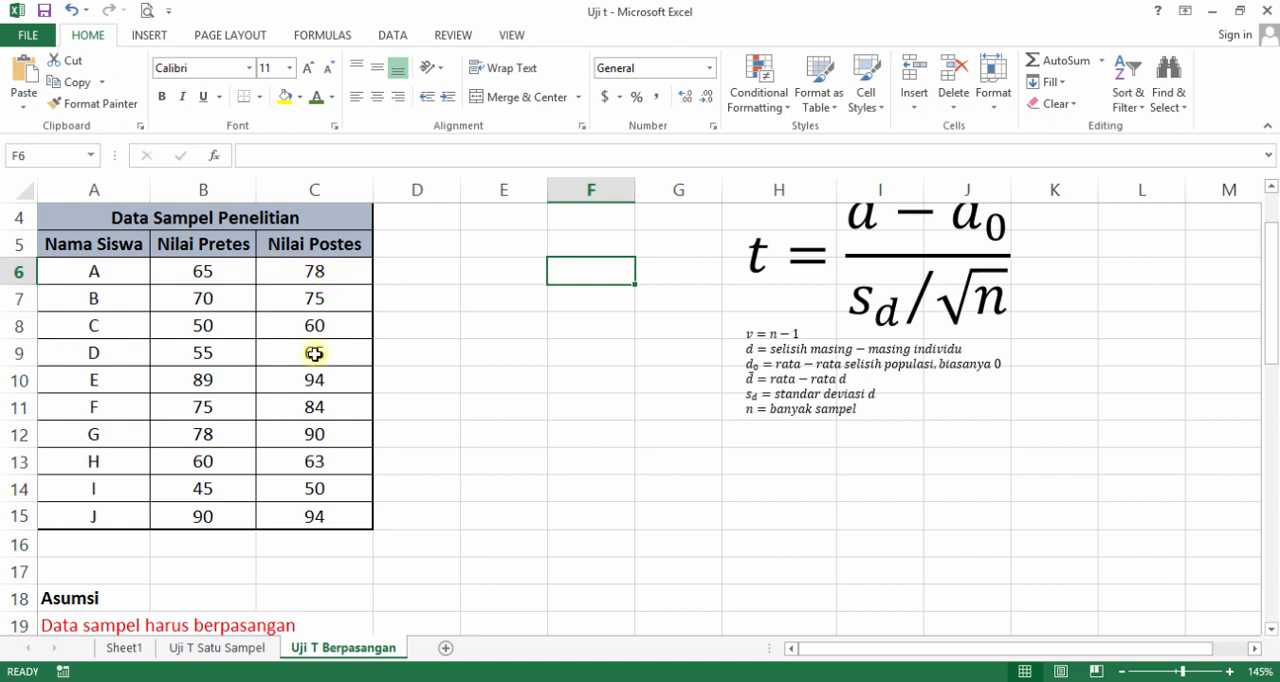
scroll(314, 354, "down", 1)
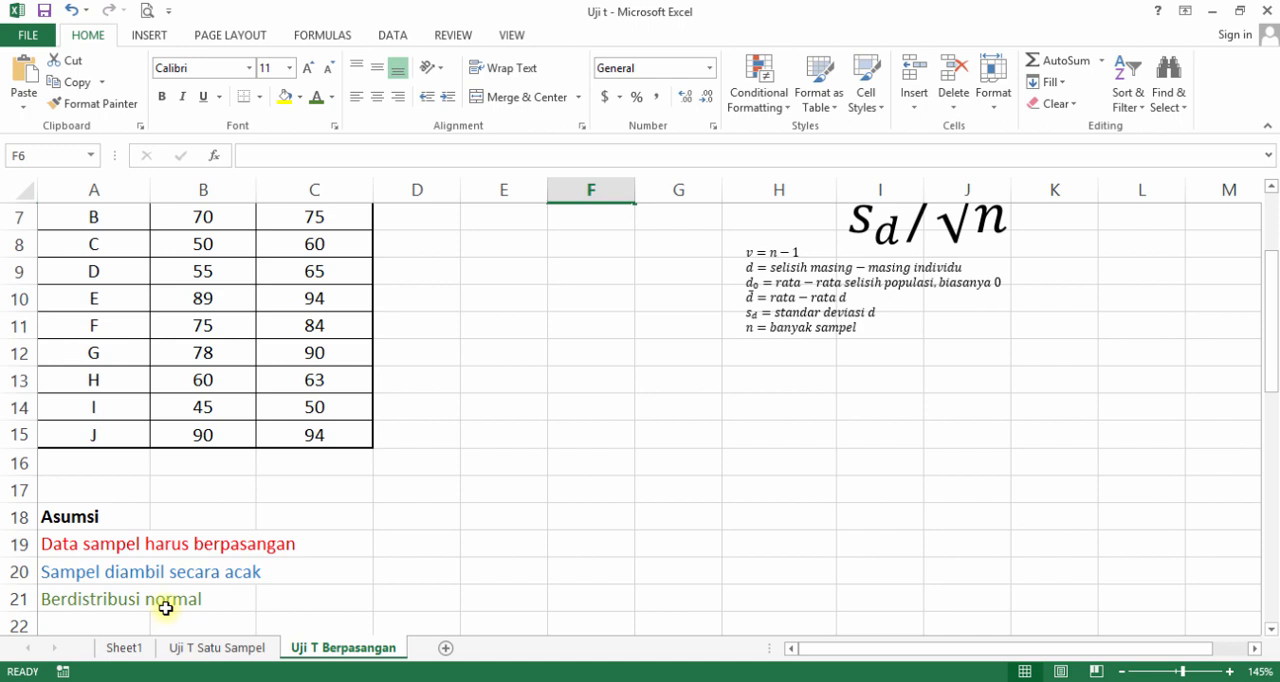
scroll(206, 406, "up", 2)
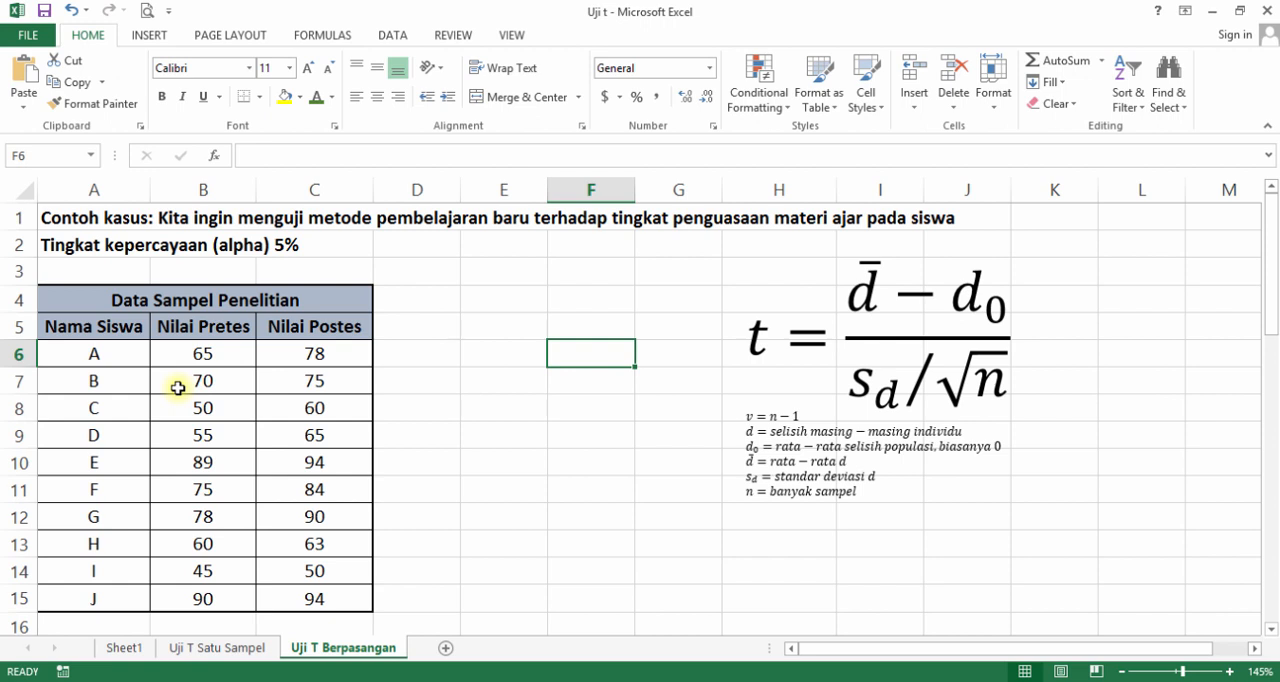
Look over the 2 pihak, 1 pihak kiri and 1 pihak kanan hypothesis sections below the assumptions.
scroll(178, 388, "down", 2)
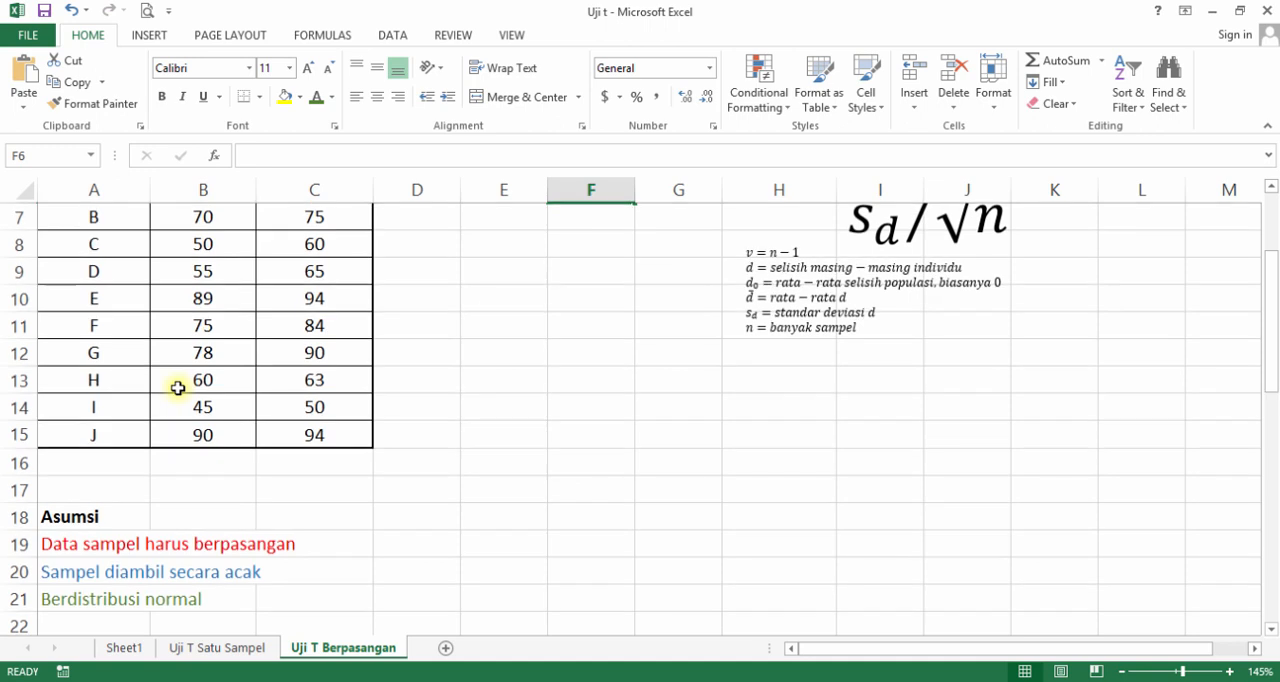
scroll(178, 388, "down", 1)
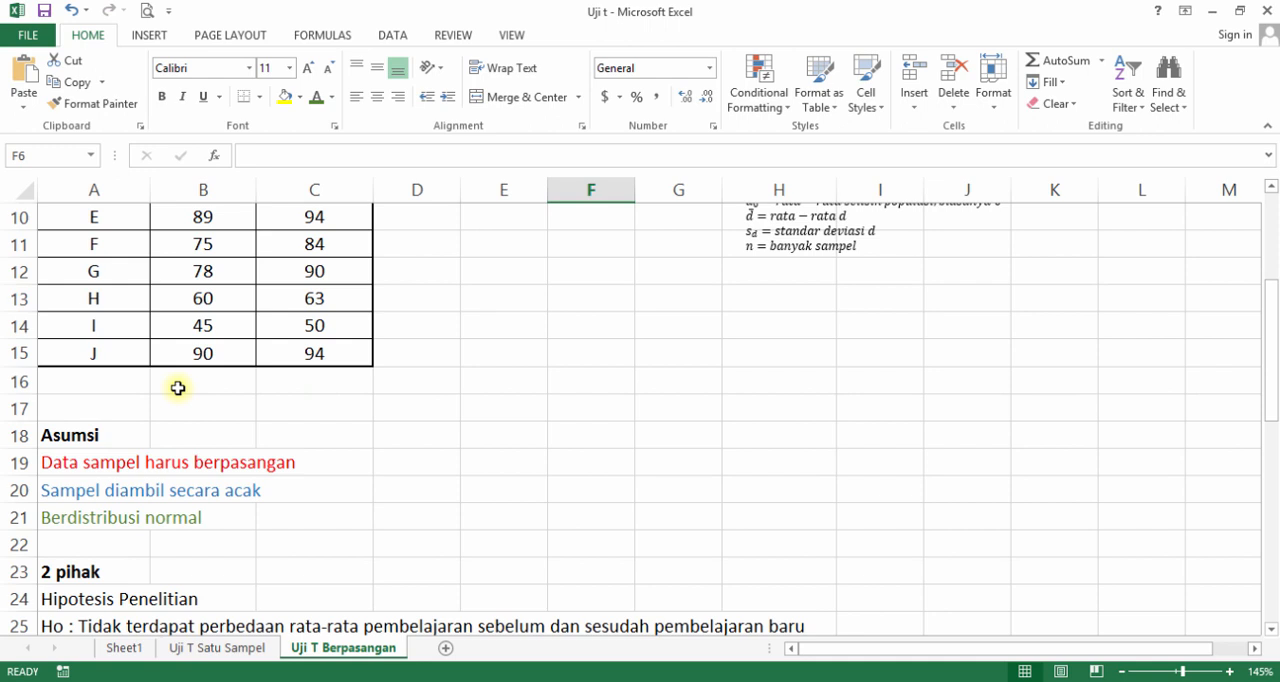
scroll(178, 388, "down", 1)
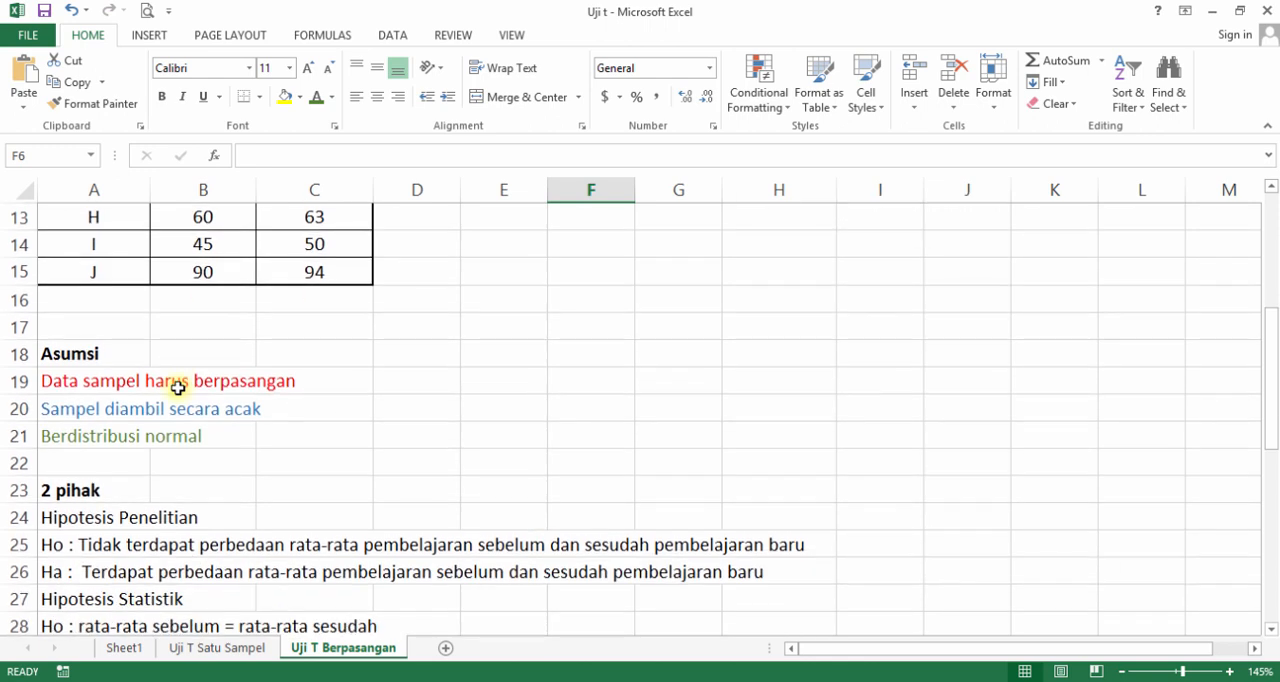
scroll(178, 388, "down", 1)
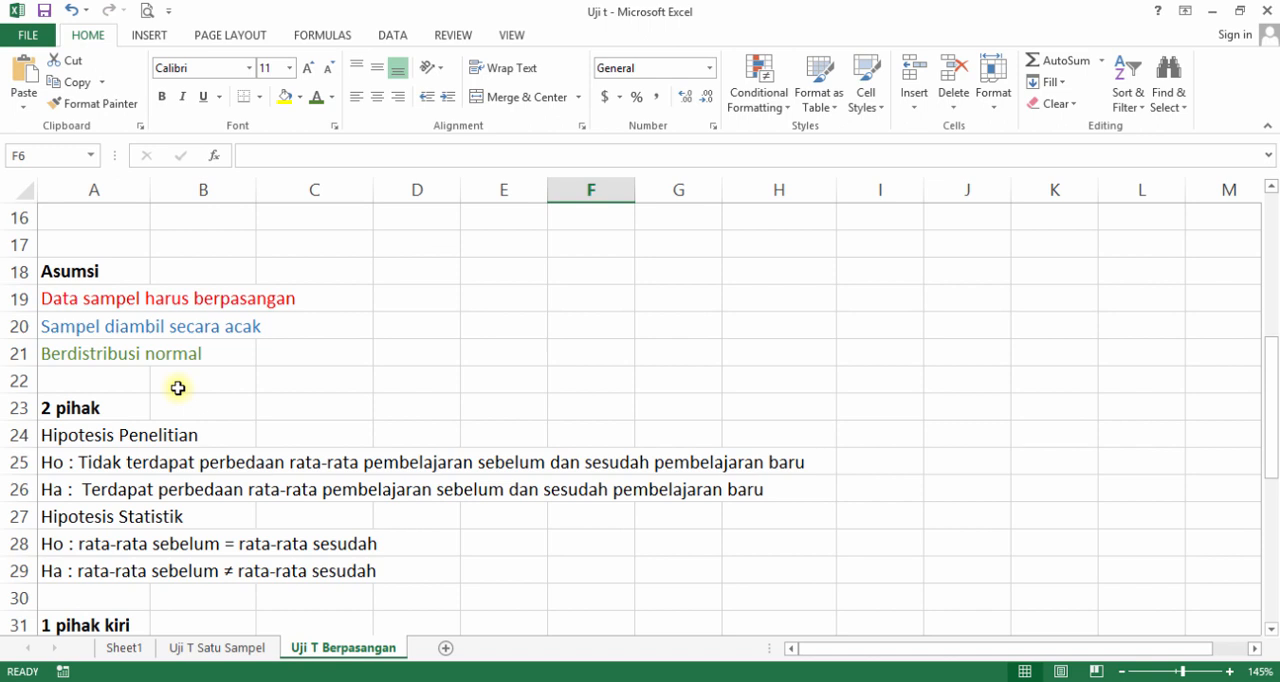
scroll(107, 409, "down", 1)
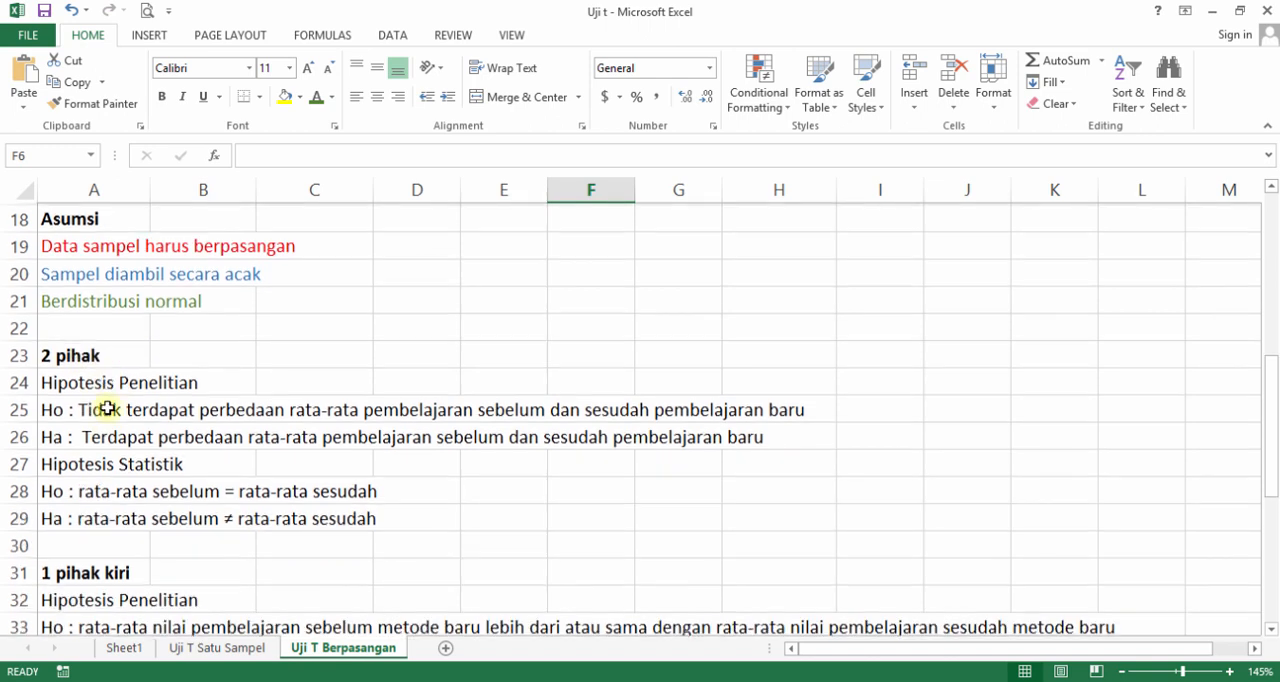
scroll(107, 409, "down", 1)
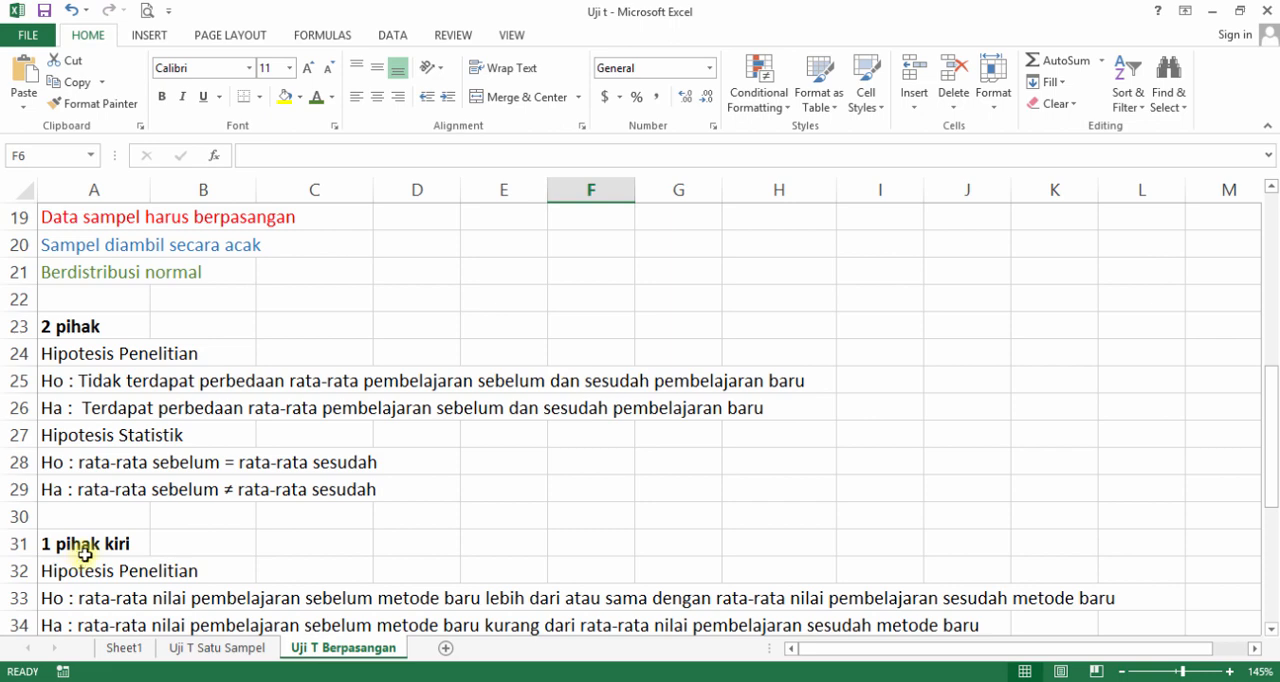
scroll(89, 554, "down", 3)
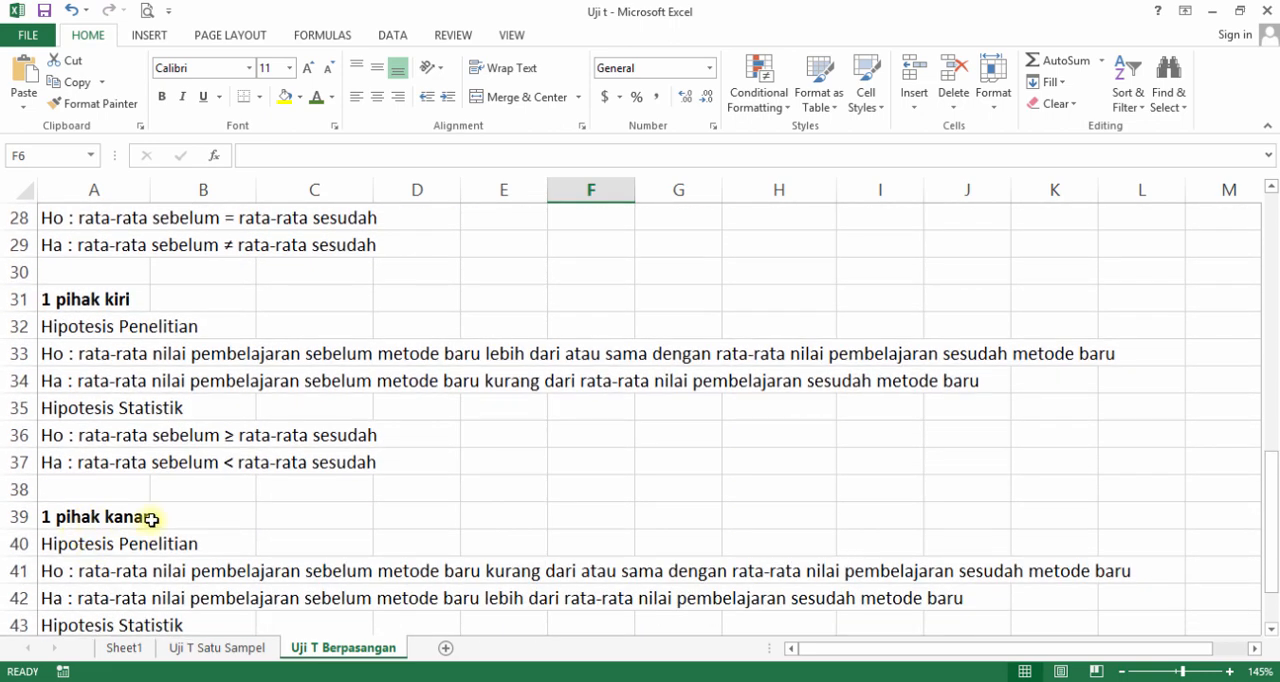
scroll(151, 520, "up", 3)
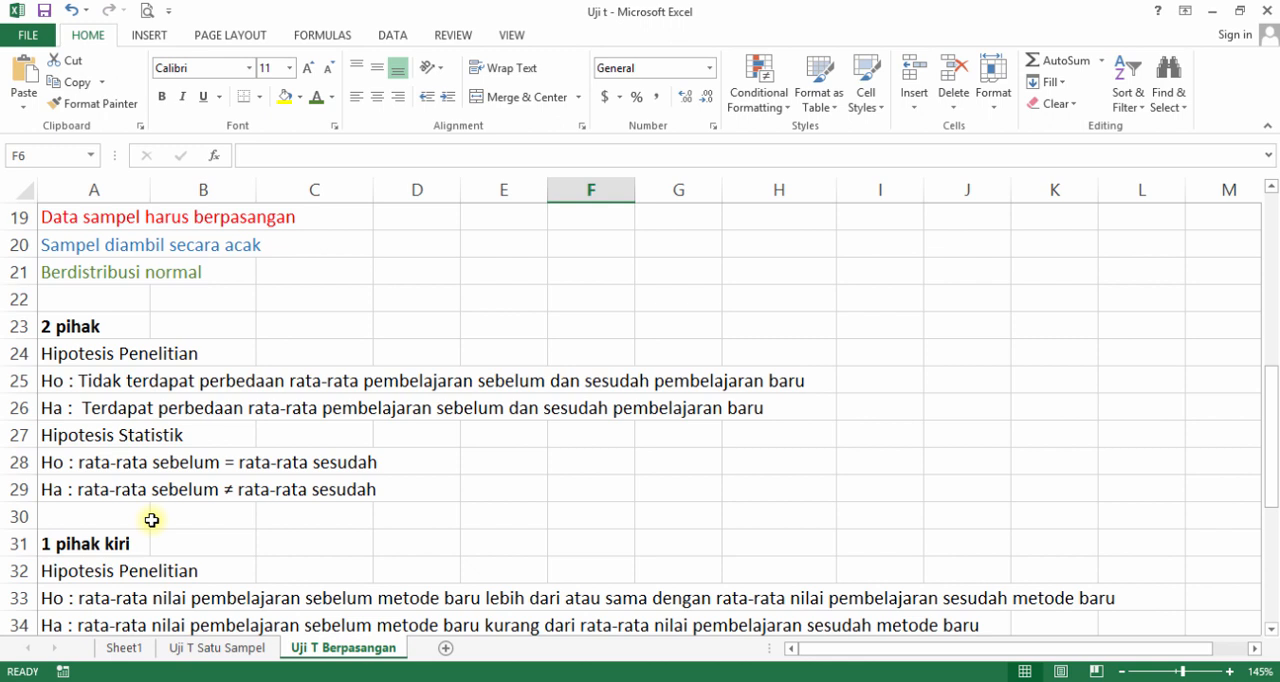
scroll(151, 520, "up", 1)
scroll(151, 520, "up", 1)
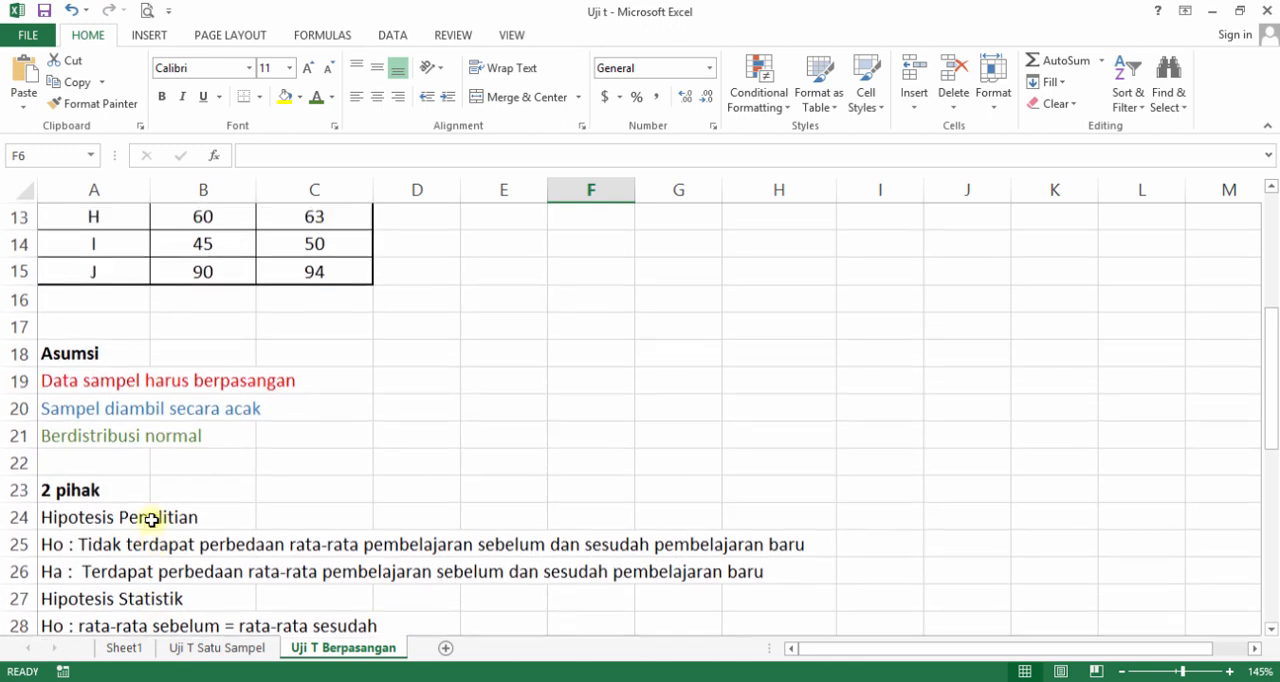
Read the research and statistical hypotheses, Ho and Ha, for the two-tailed, left-tailed and right-tailed tests in detail.
scroll(94, 408, "down", 1)
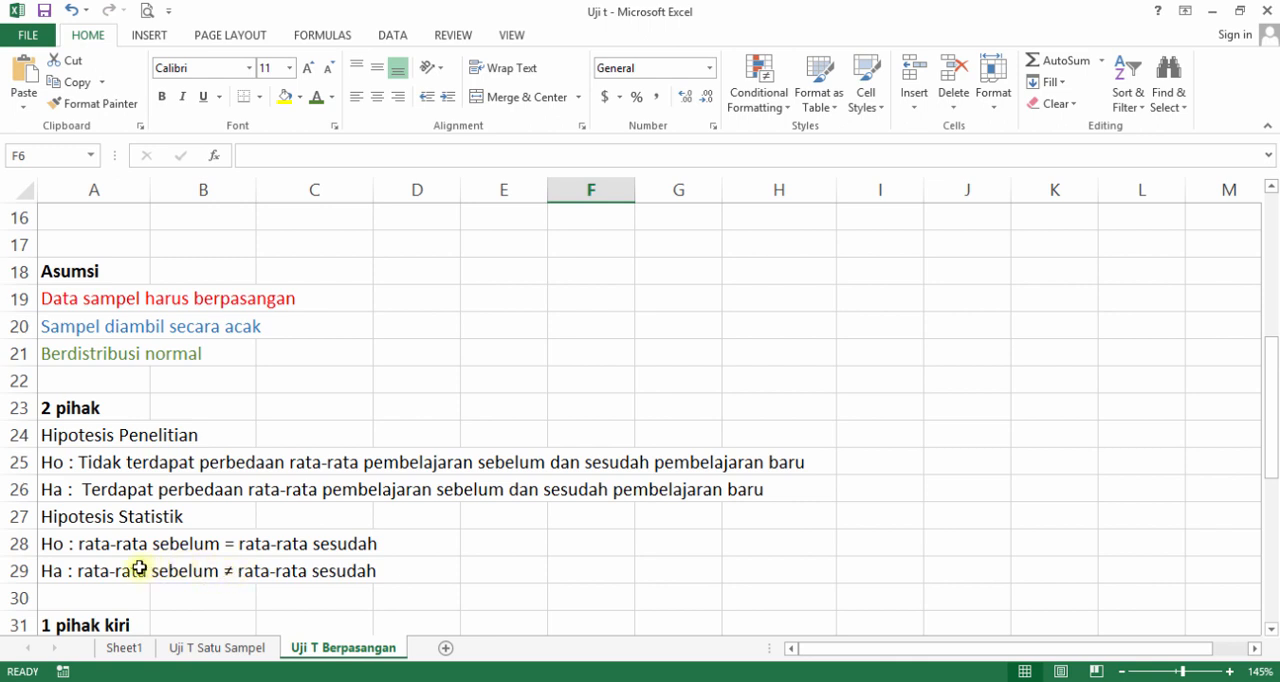
left_click_drag(73, 575, 270, 571)
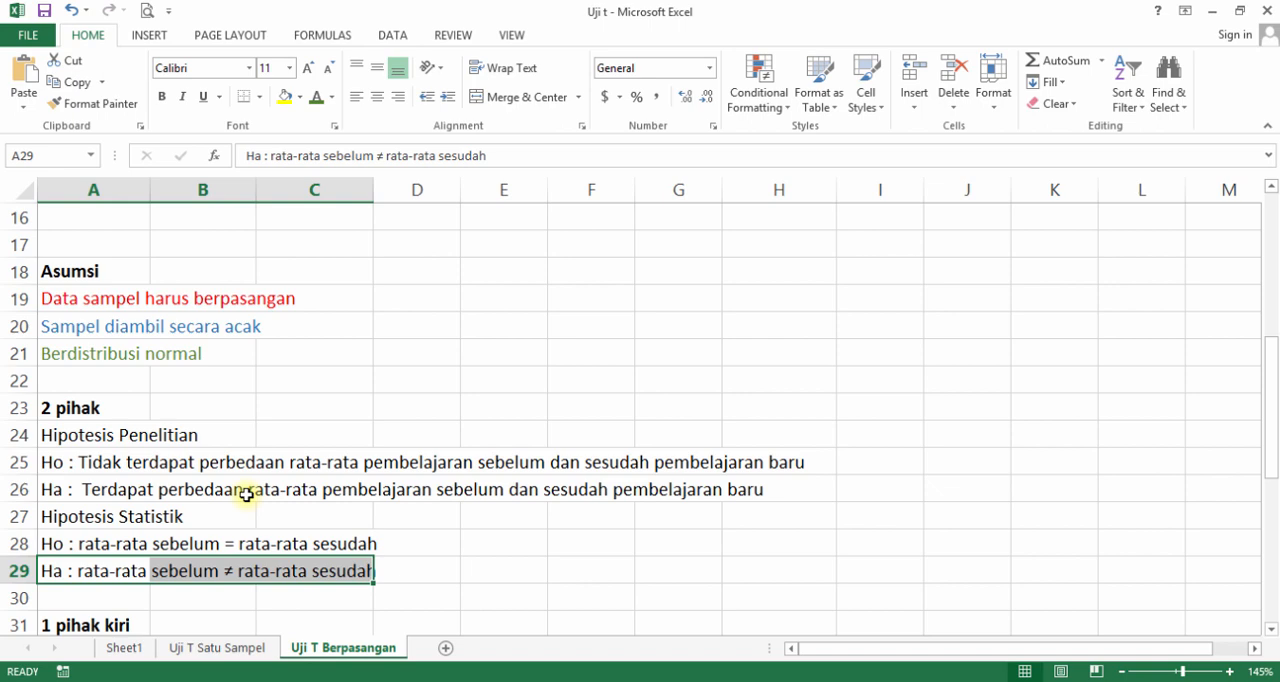
scroll(246, 494, "down", 3)
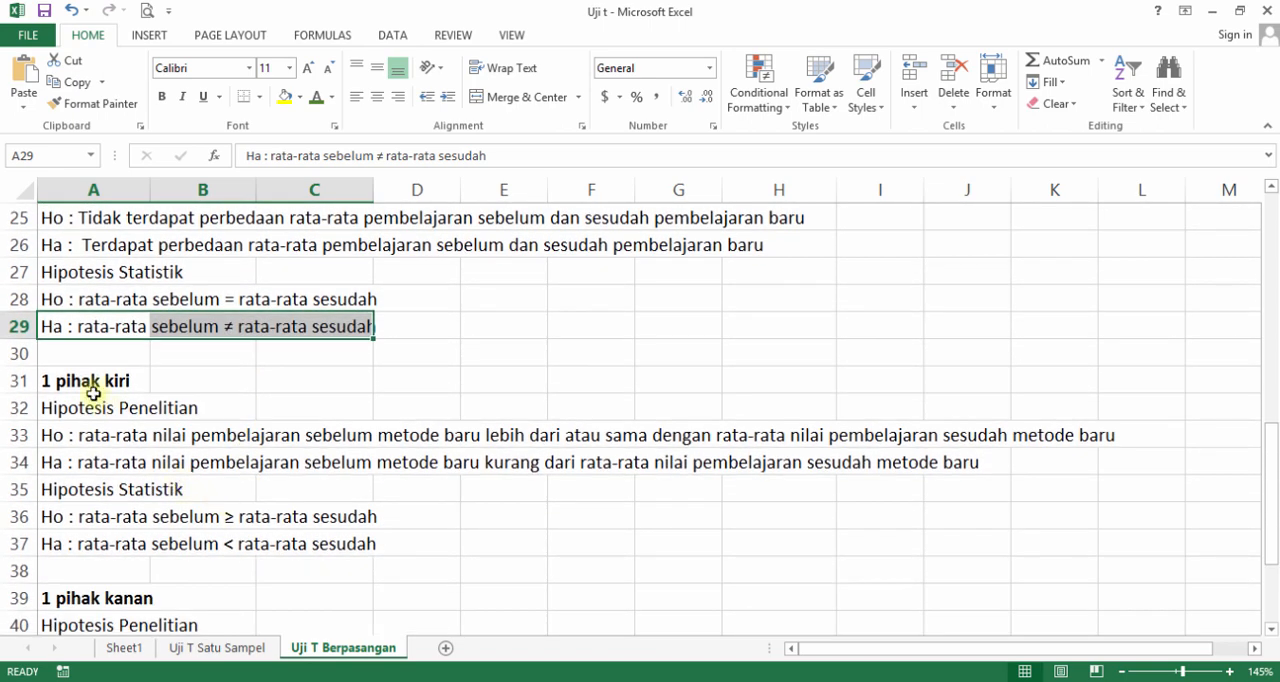
left_click(92, 388)
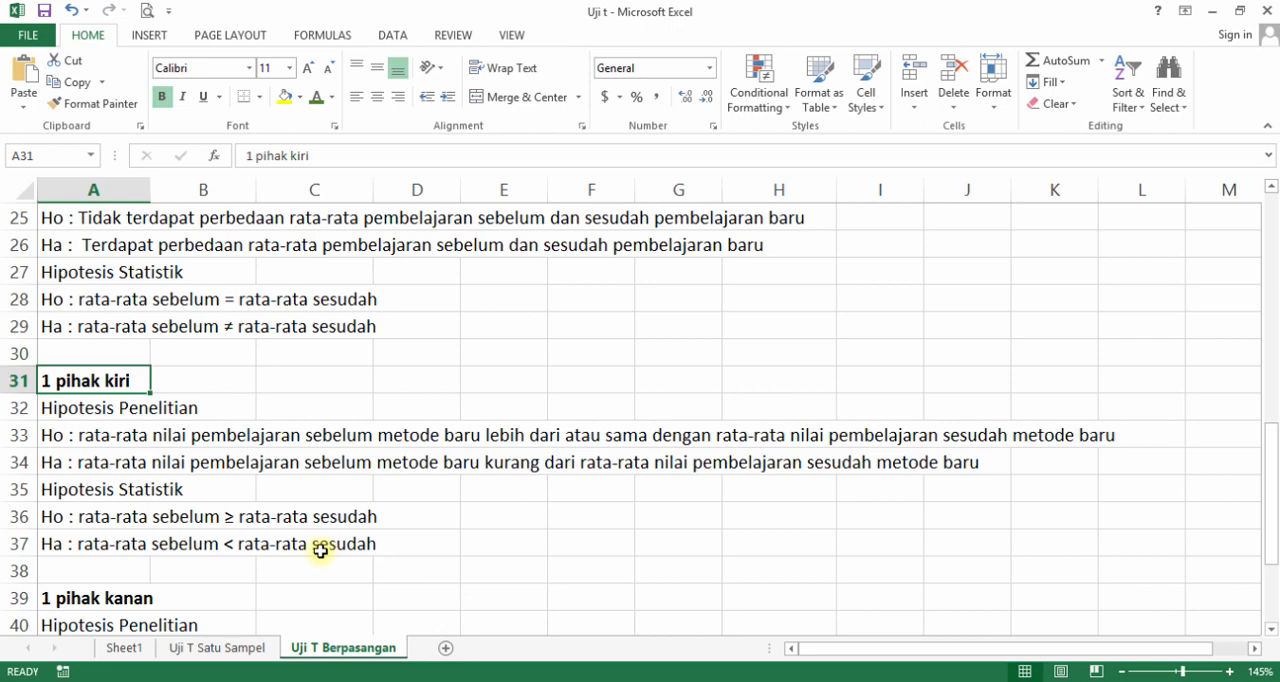
scroll(320, 550, "down", 2)
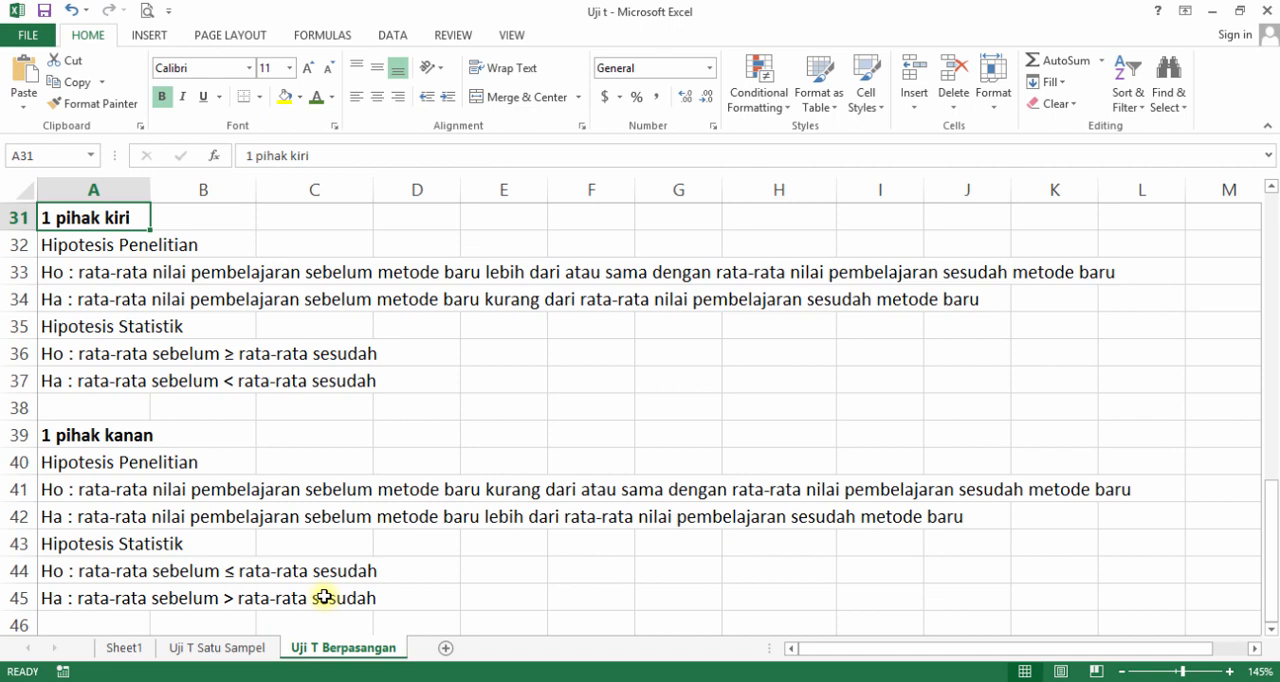
scroll(324, 597, "up", 4)
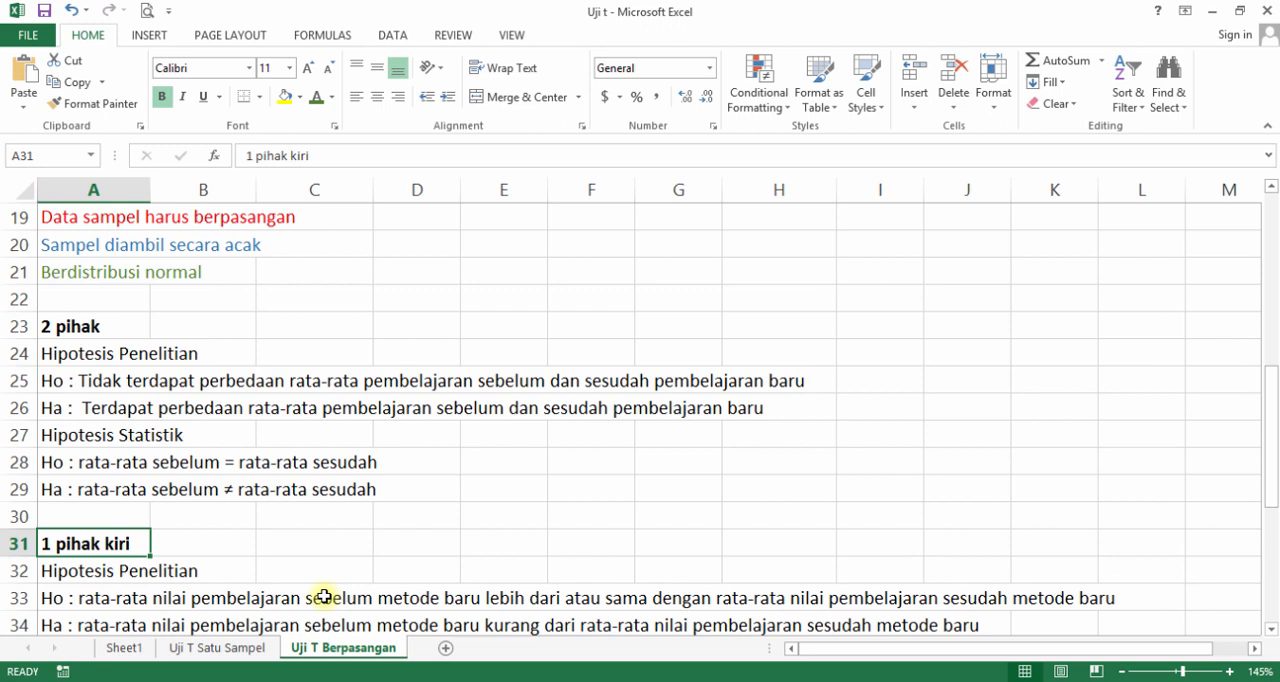
scroll(324, 597, "up", 1)
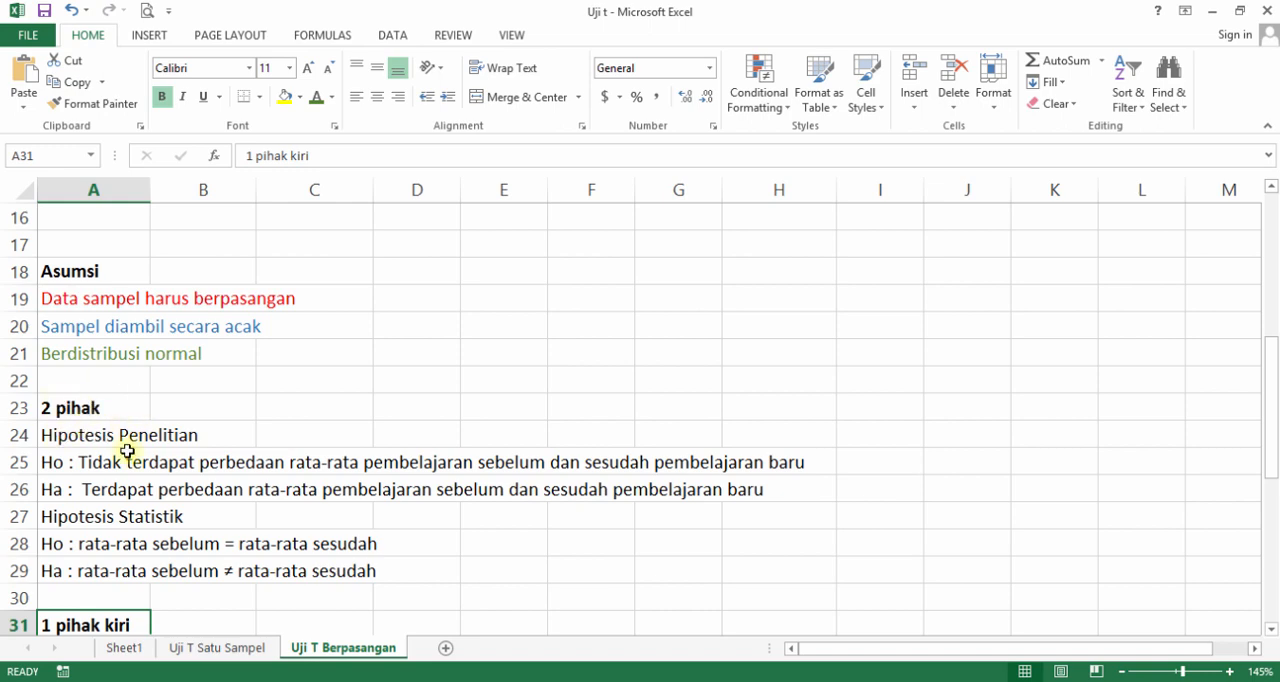
scroll(127, 451, "up", 5)
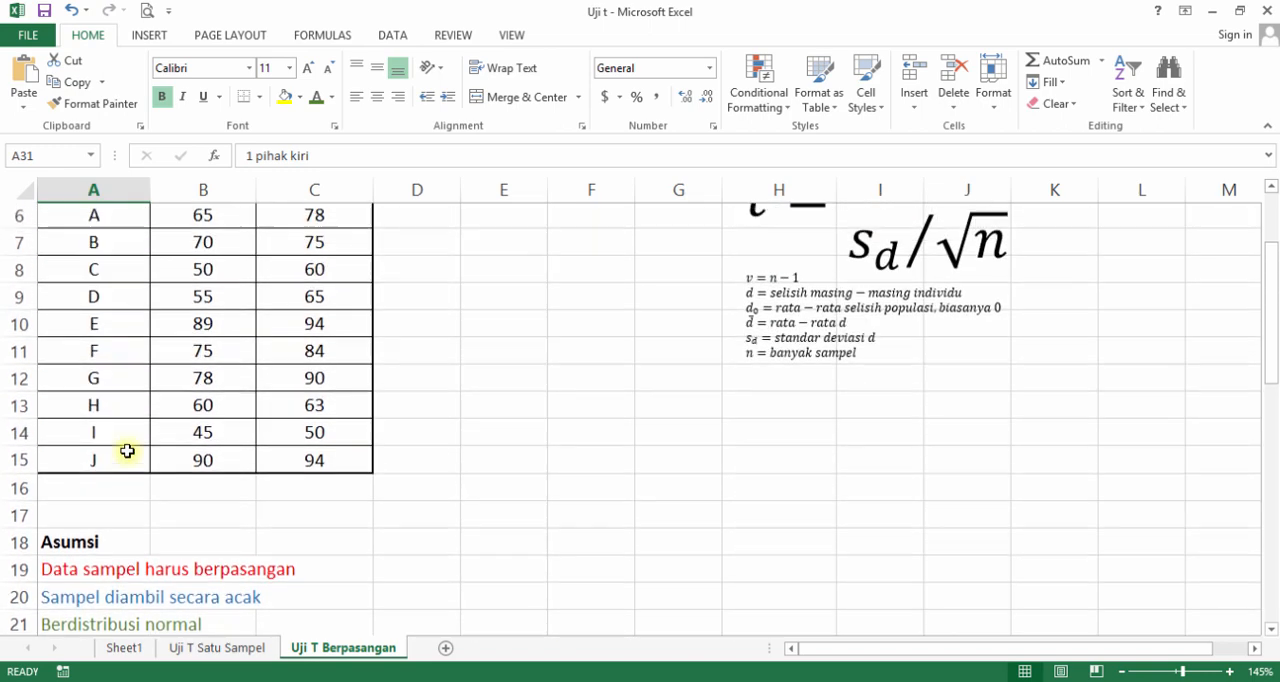
scroll(127, 451, "down", 1)
scroll(127, 451, "down", 4)
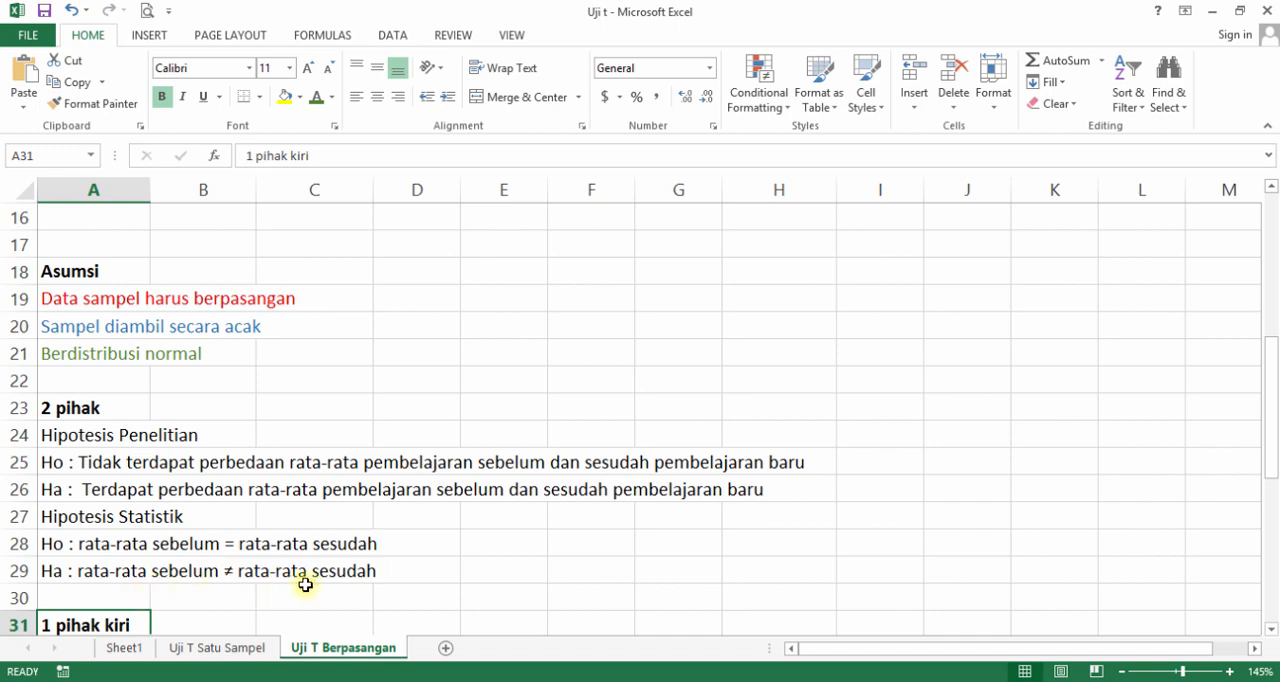
Merge and center cells D4:D5 beside the sample data table and enter the column header d.
scroll(309, 585, "up", 5)
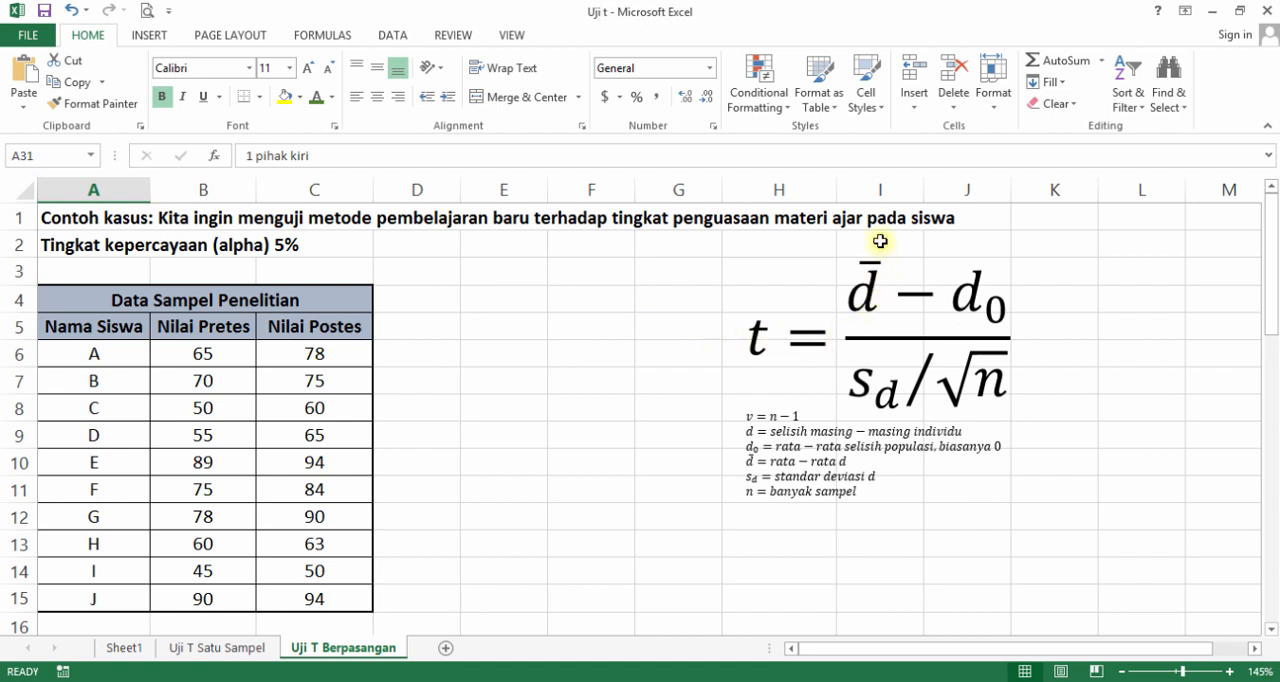
left_click(412, 296)
left_click_drag(412, 296, 416, 322)
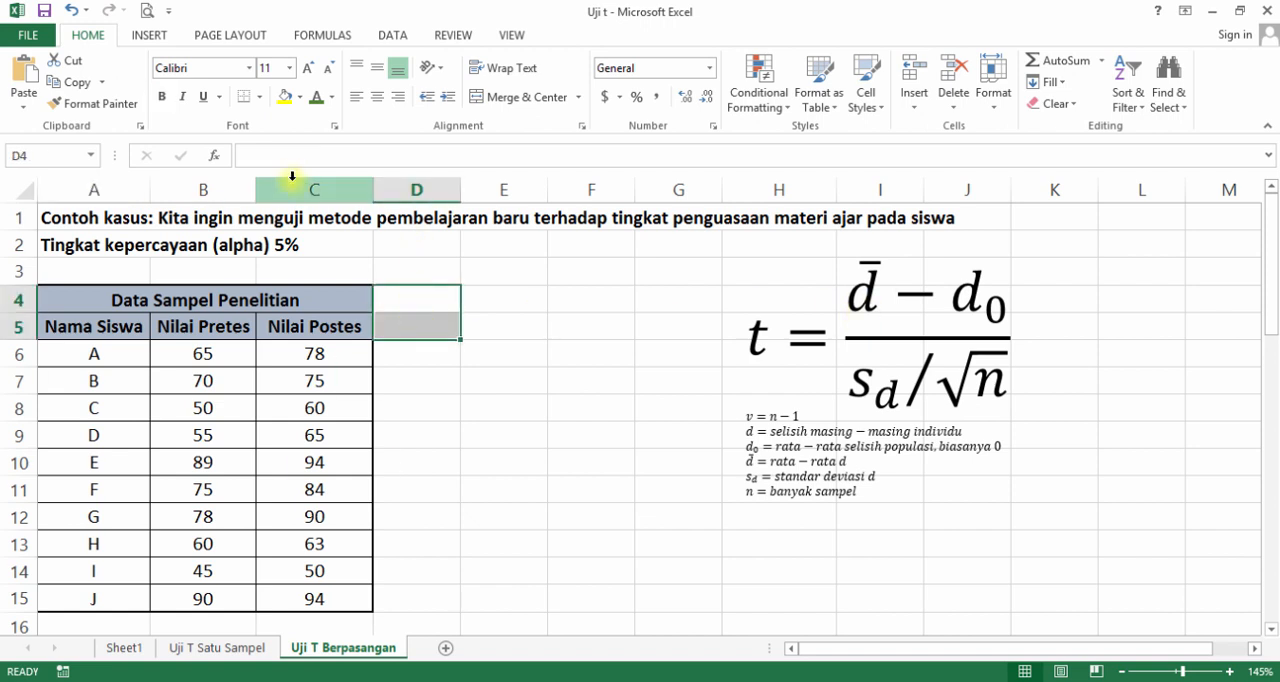
left_click(513, 98)
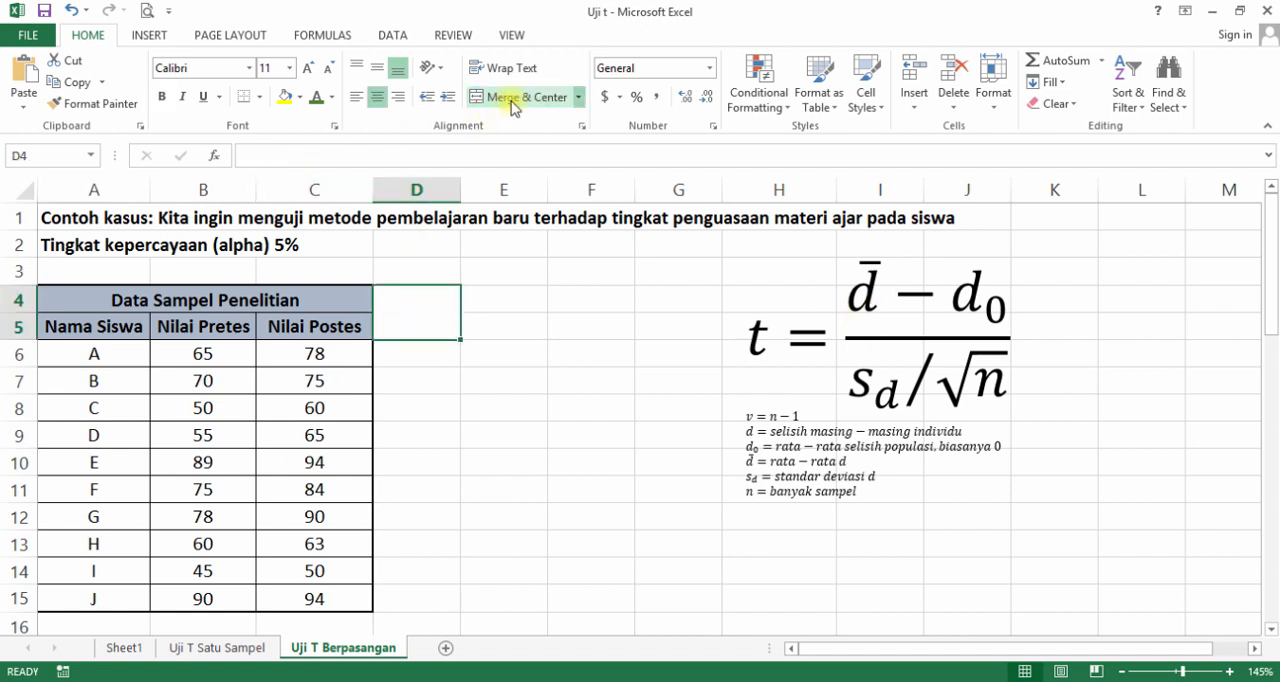
type("d")
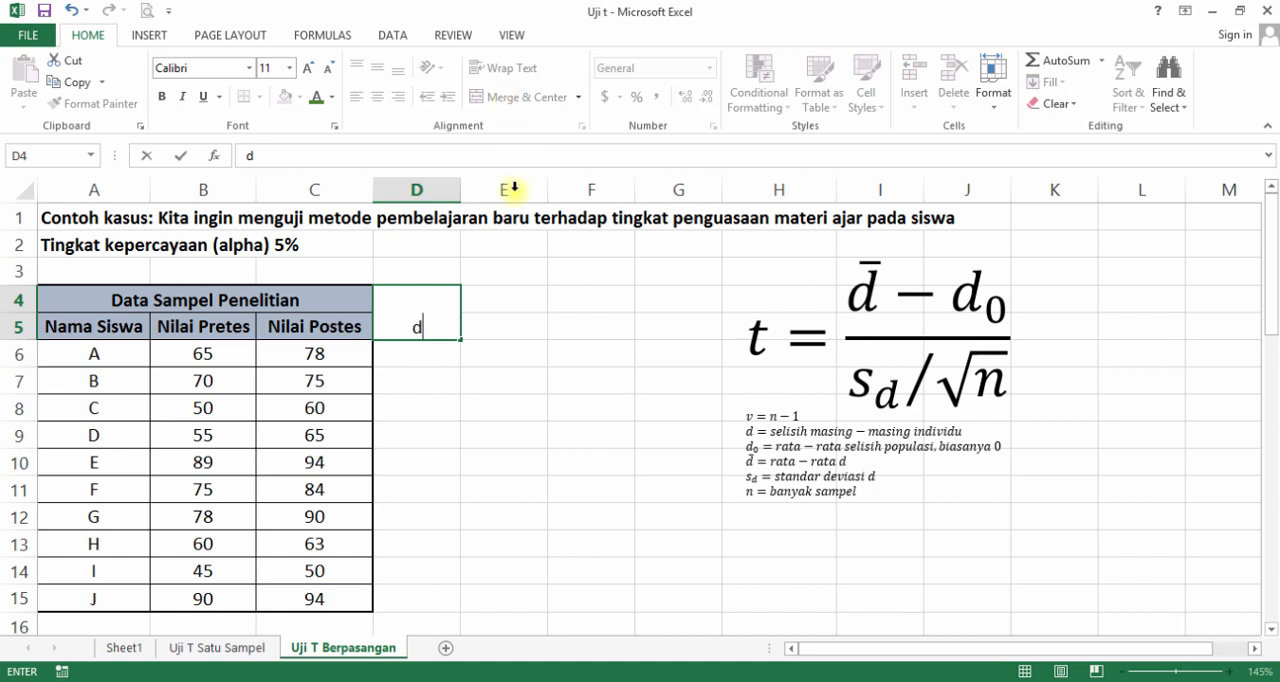
Make the d header bold and align it vertically to the middle of its merged cell.
key("shift+Left")
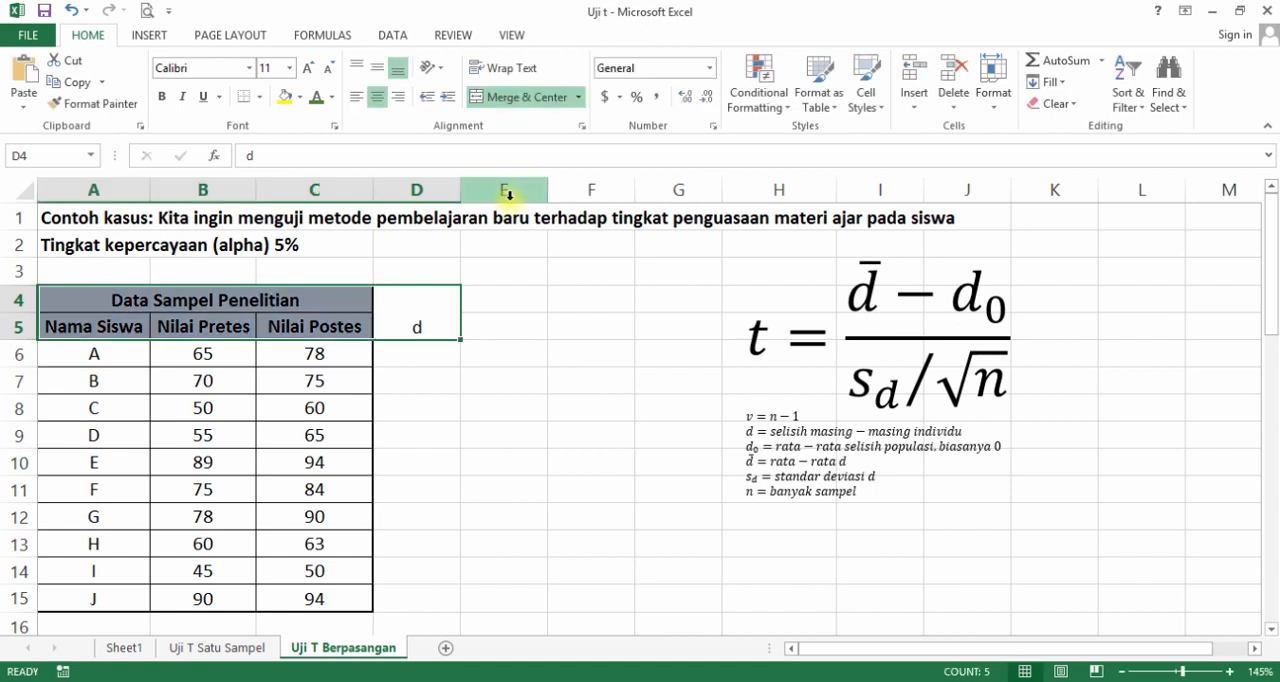
key("ctrl+b")
left_click(500, 331)
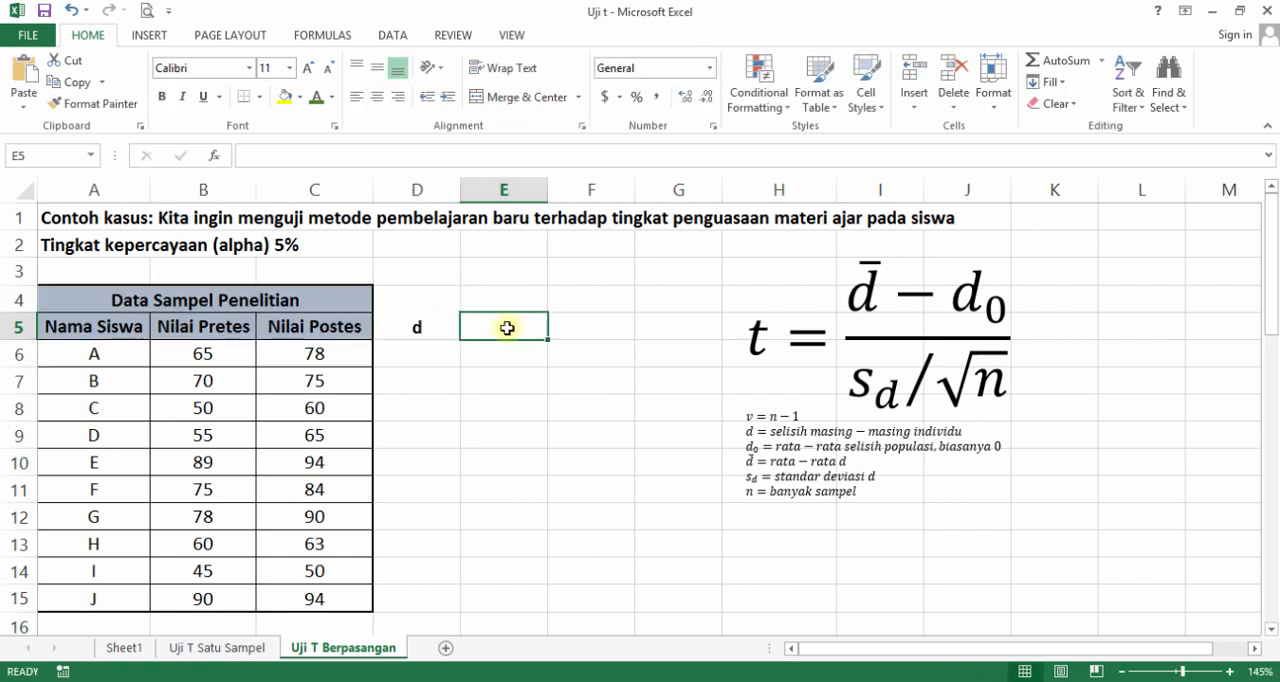
left_click(426, 323)
left_click(377, 66)
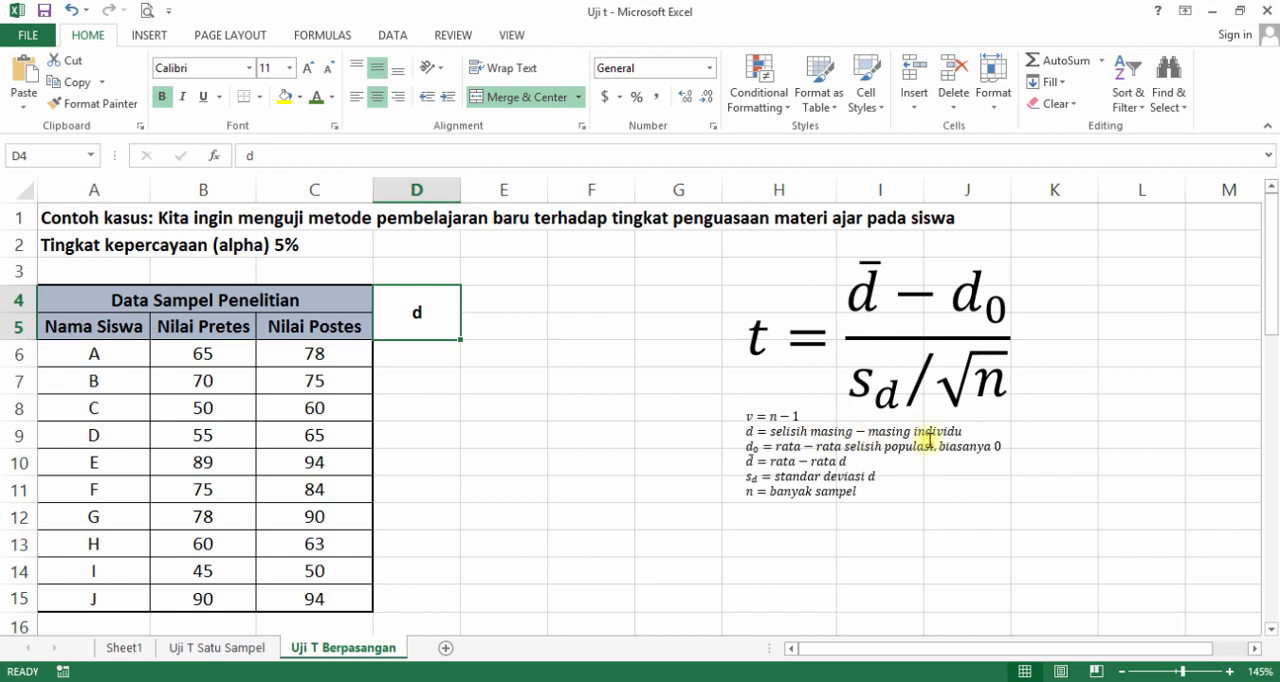
Enter the formula =C6-B6 in cell D6 to calculate student A's posttest minus pretest difference.
left_click(401, 360)
type("=")
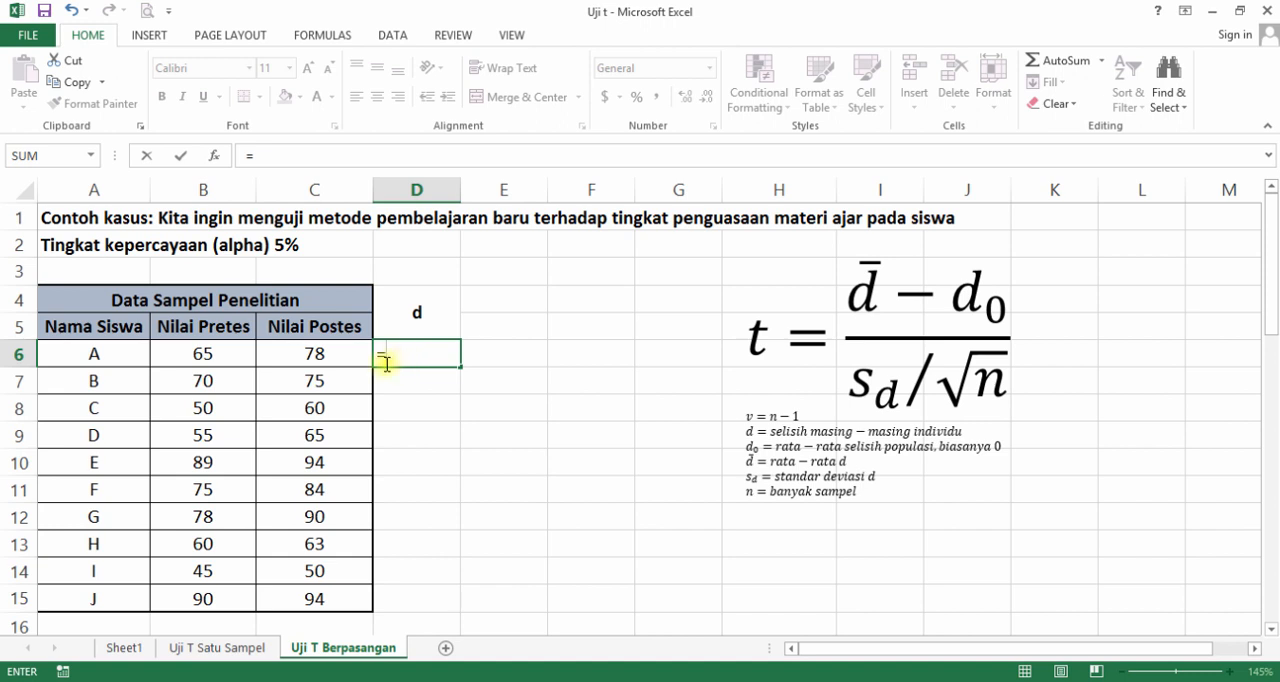
left_click(324, 352)
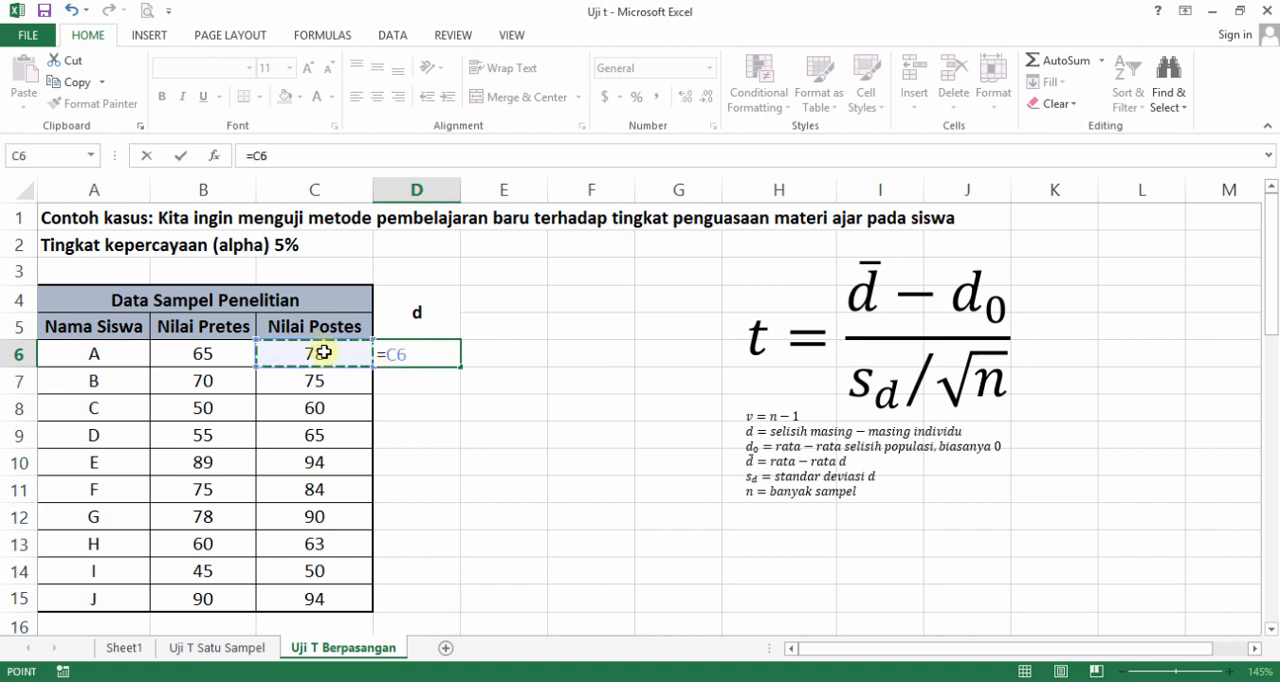
type("-")
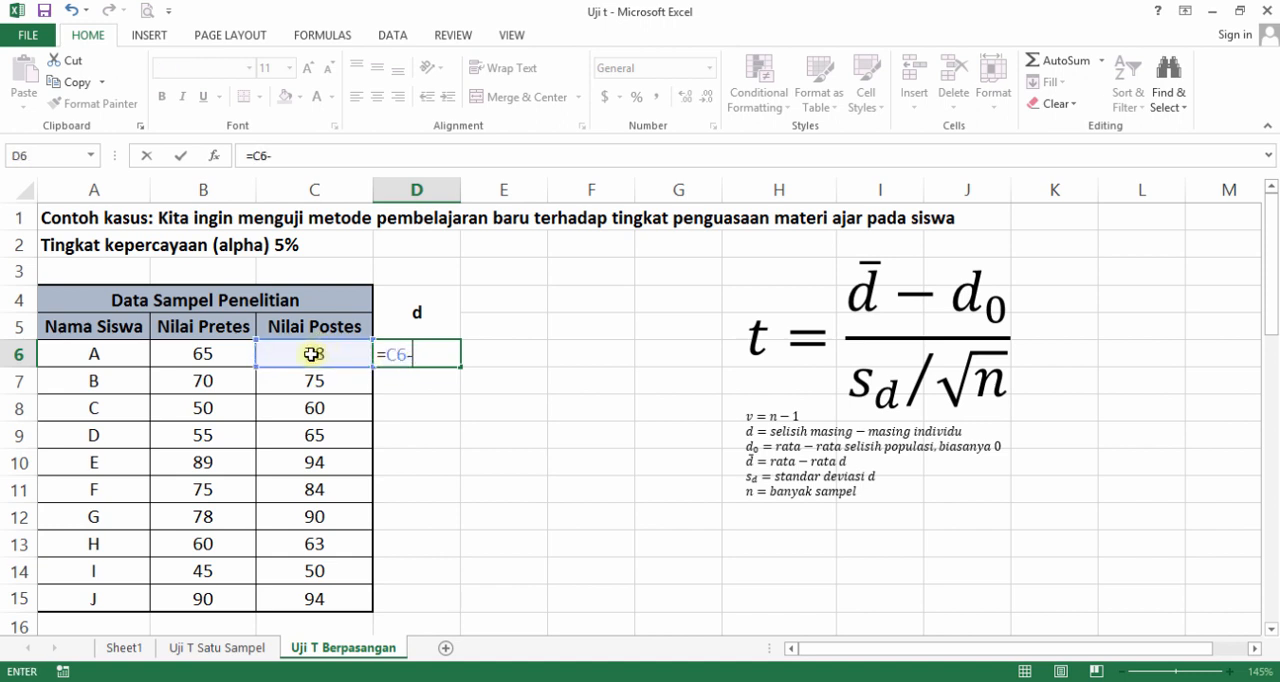
left_click(226, 365)
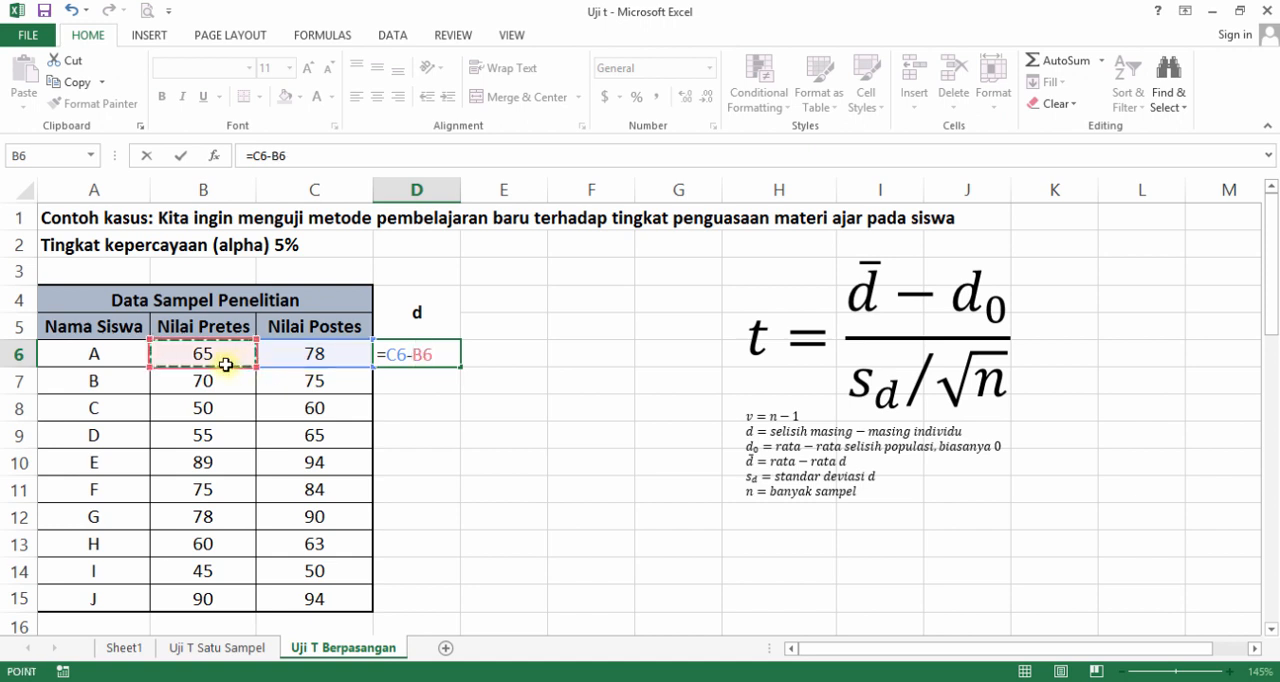
key("Return")
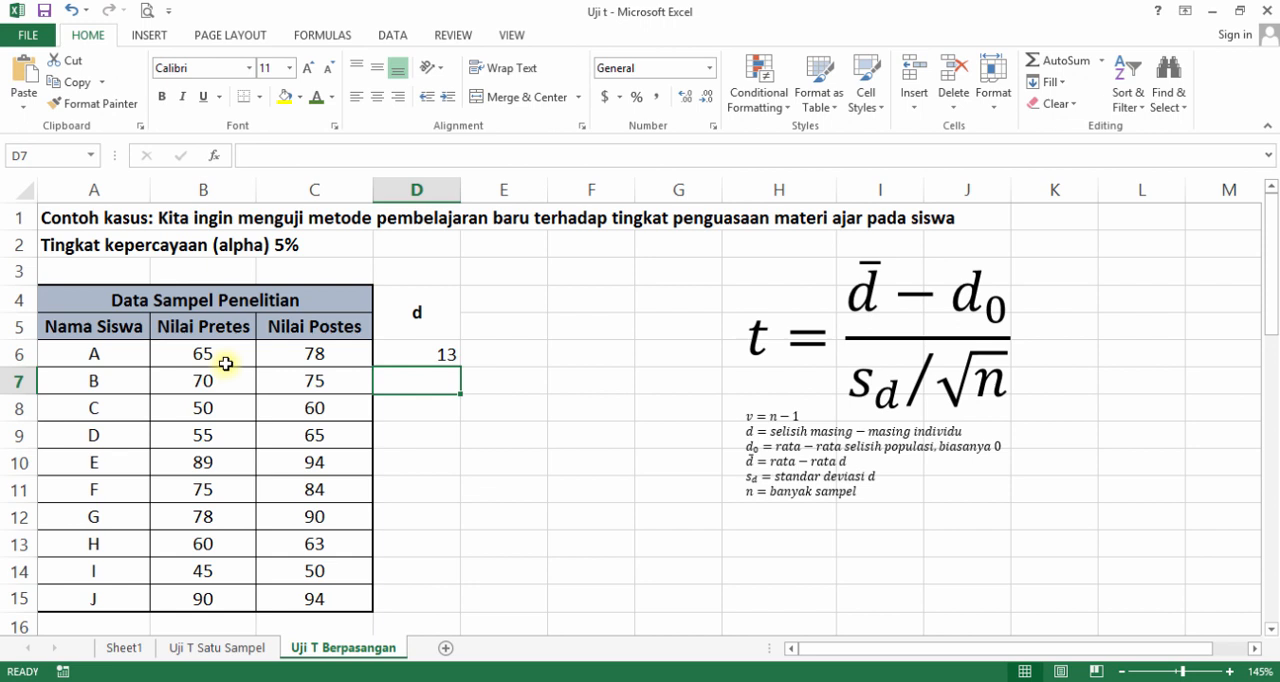
Fill the difference formula from D6 down to D15 and center the values horizontally.
left_click(401, 354)
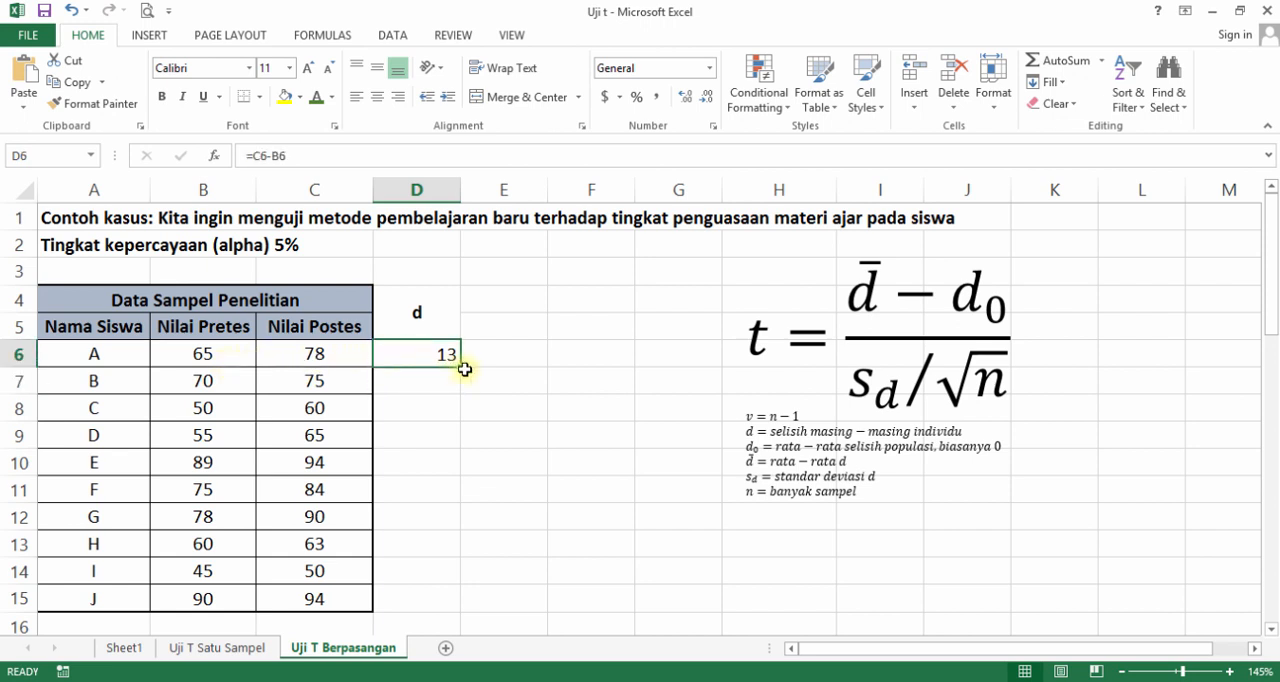
left_click_drag(463, 371, 464, 371)
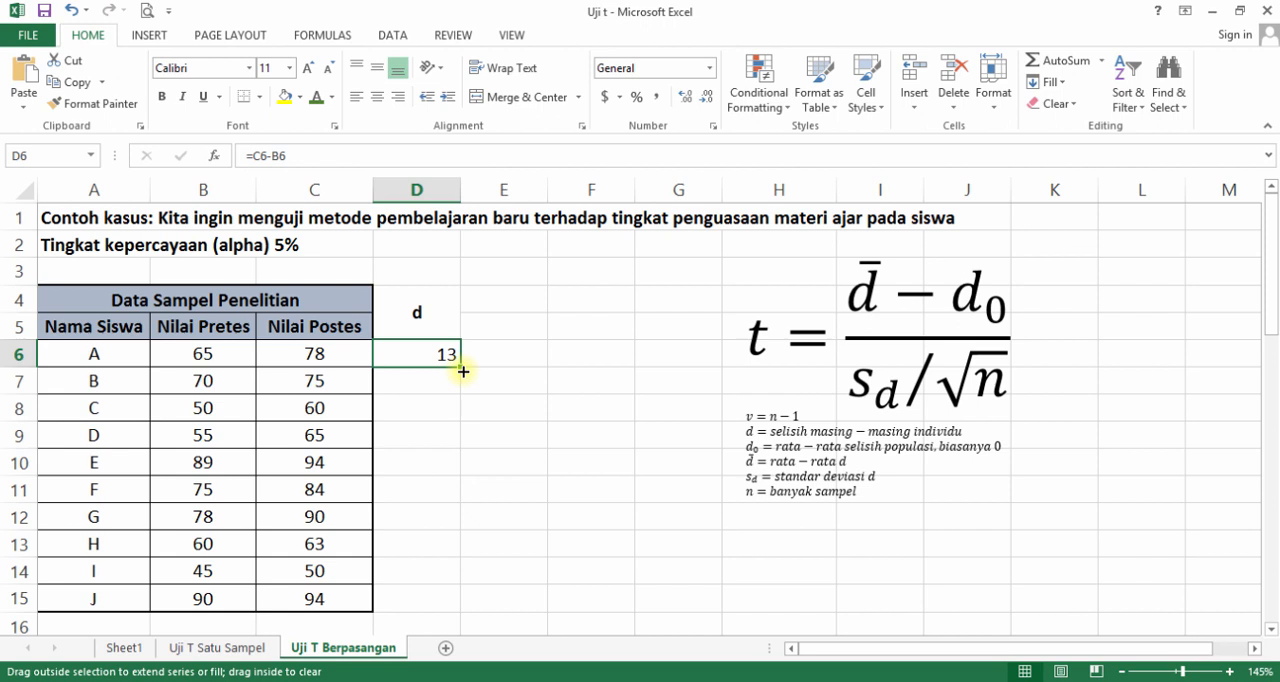
left_click_drag(464, 371, 456, 612)
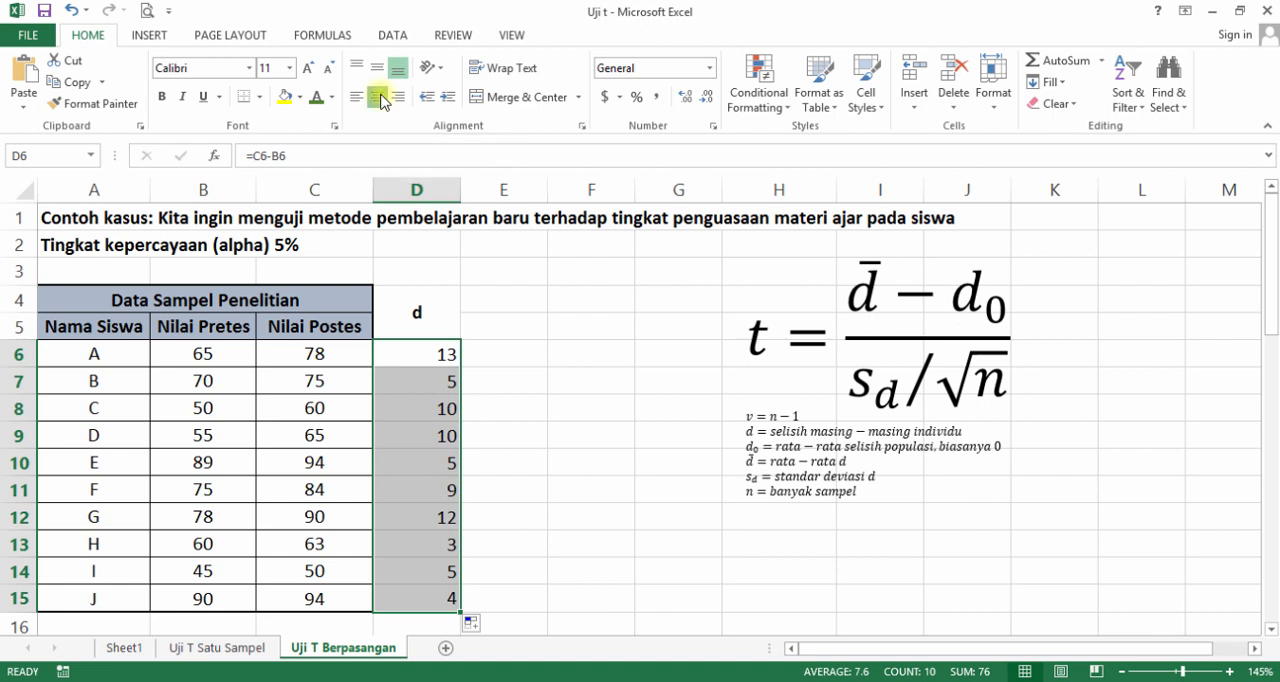
left_click(381, 98)
Apply all borders to the d column from its header through the last student, D4:D15.
left_click(412, 289)
left_click_drag(412, 289, 434, 594)
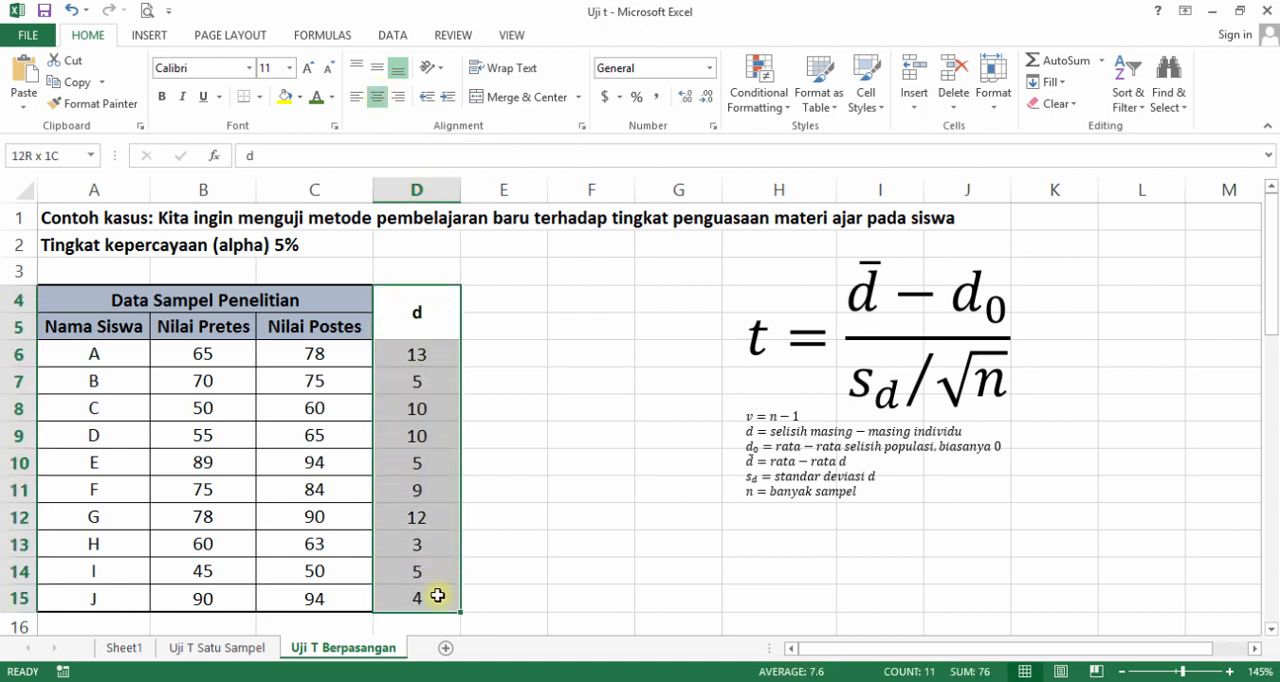
left_click(259, 97)
left_click(285, 240)
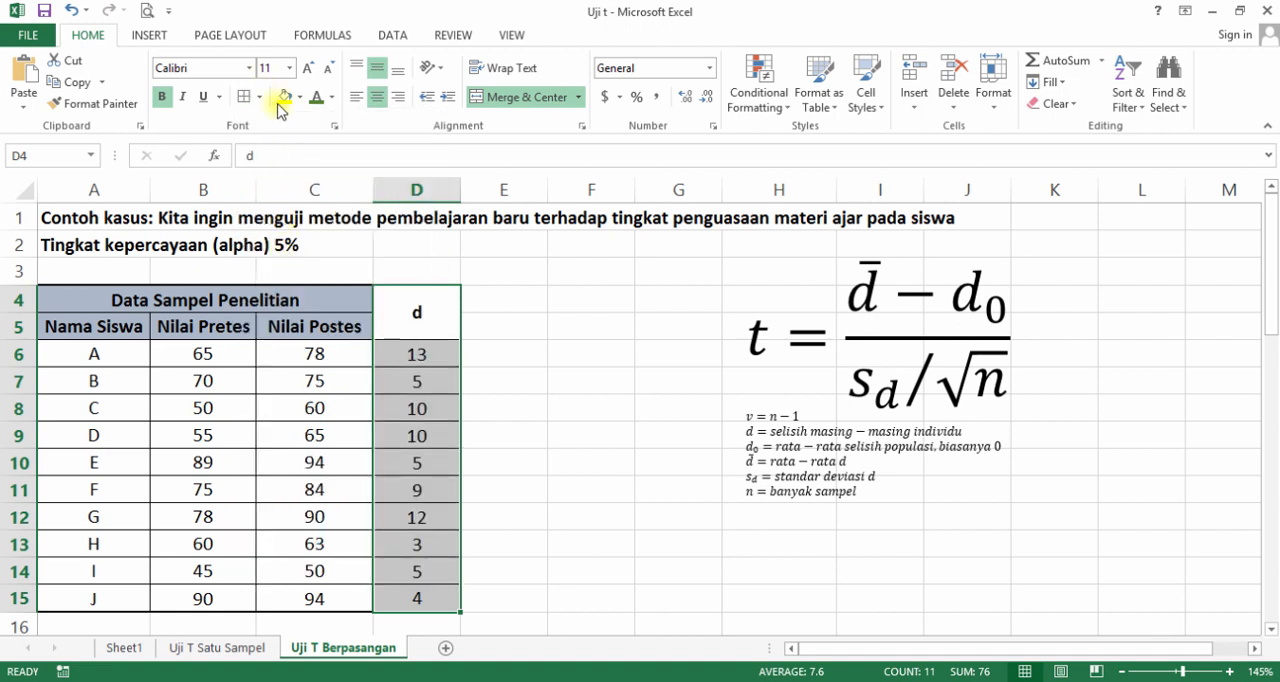
left_click(558, 330)
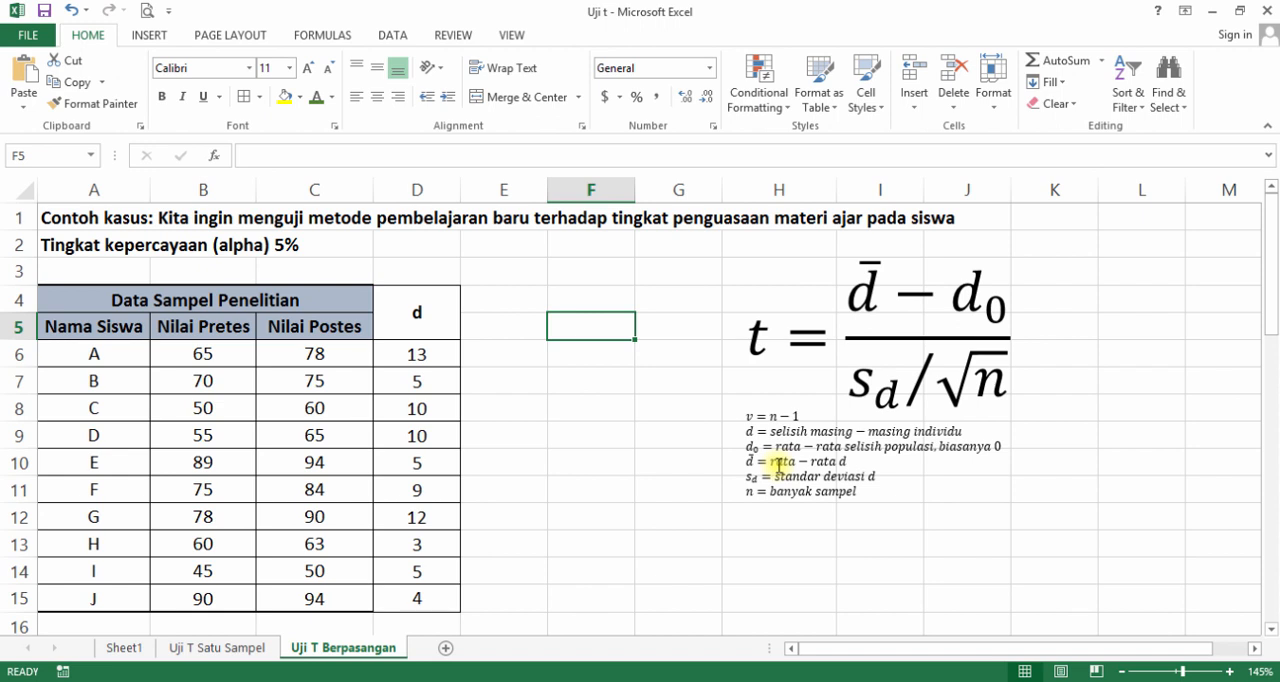
Calculate the mean of the differences in D16 with =AVERAGE(D6:D15).
scroll(643, 412, "down", 1)
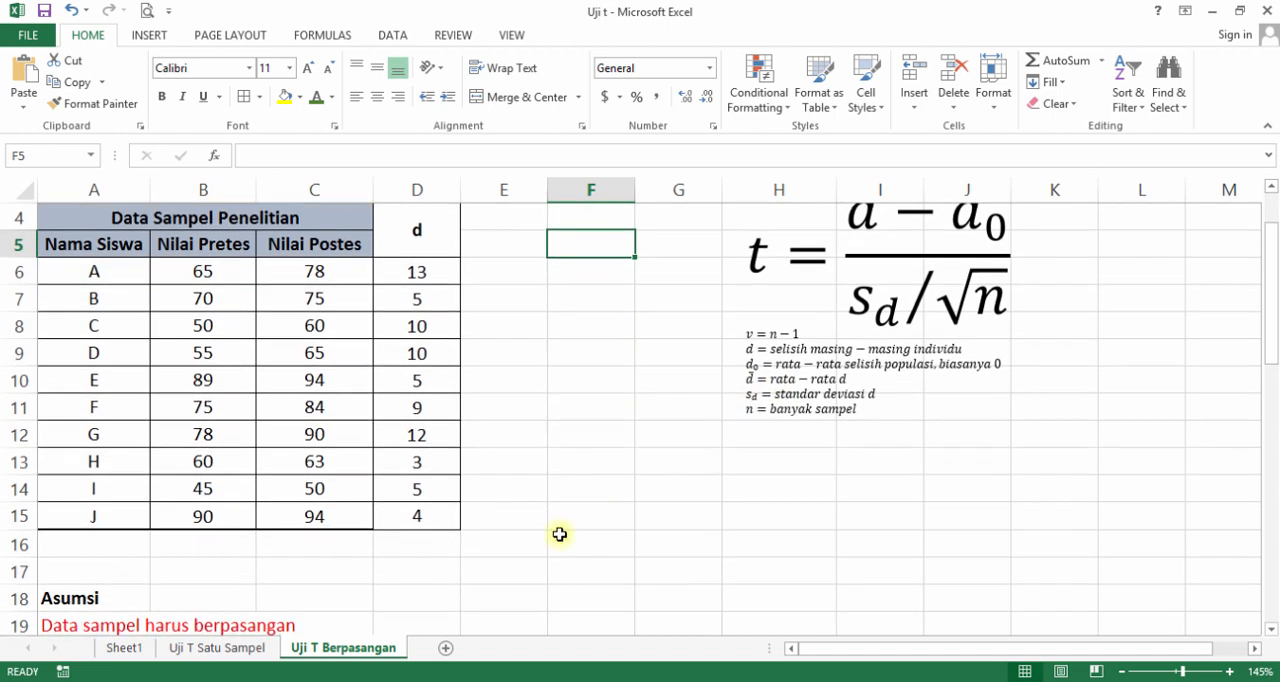
left_click(457, 548)
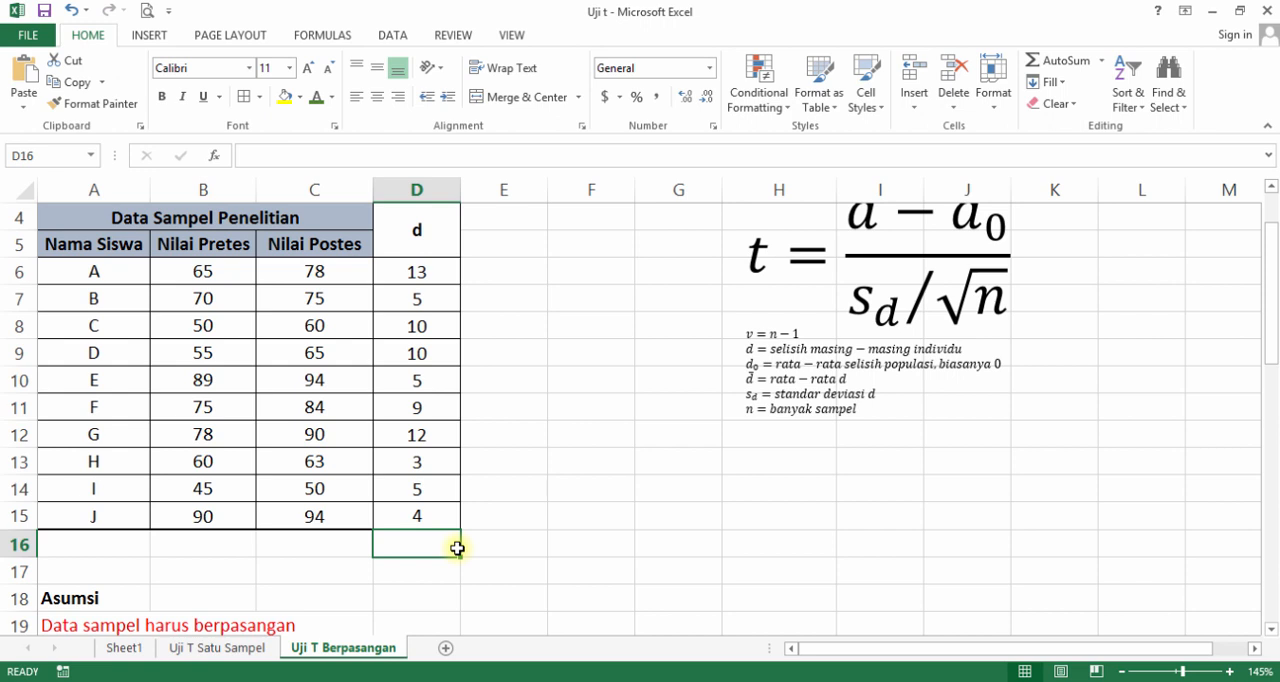
type("=ave")
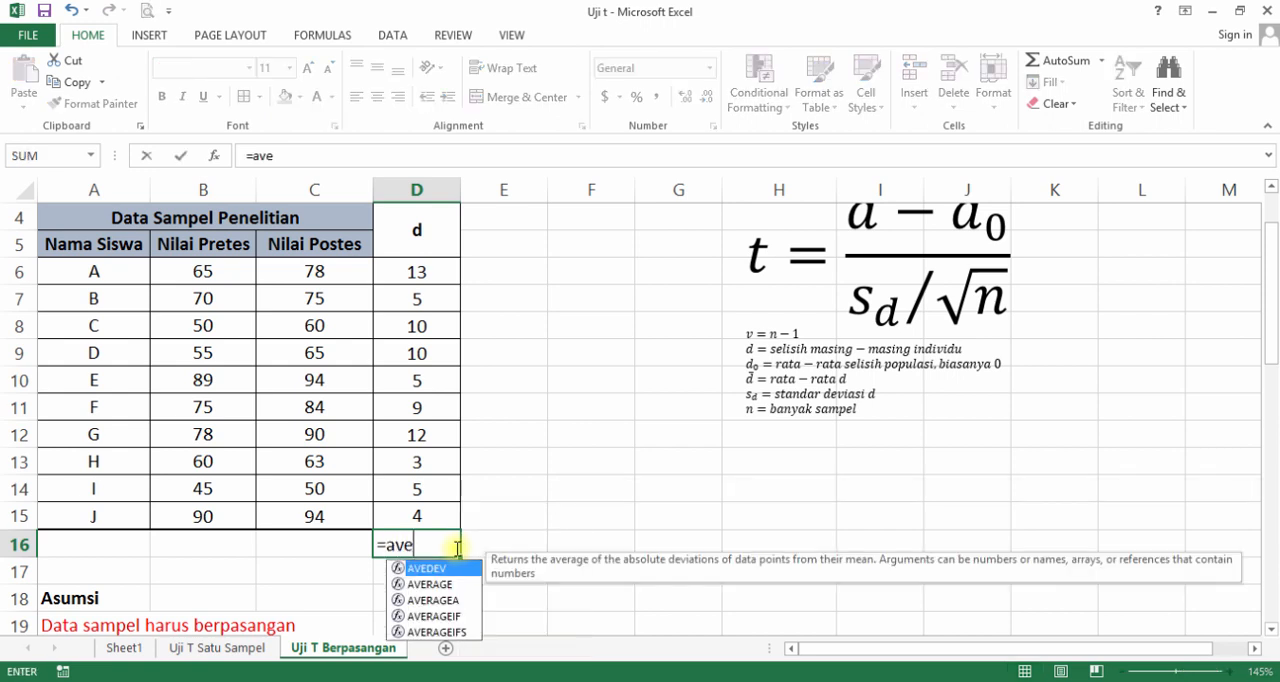
double_click(455, 585)
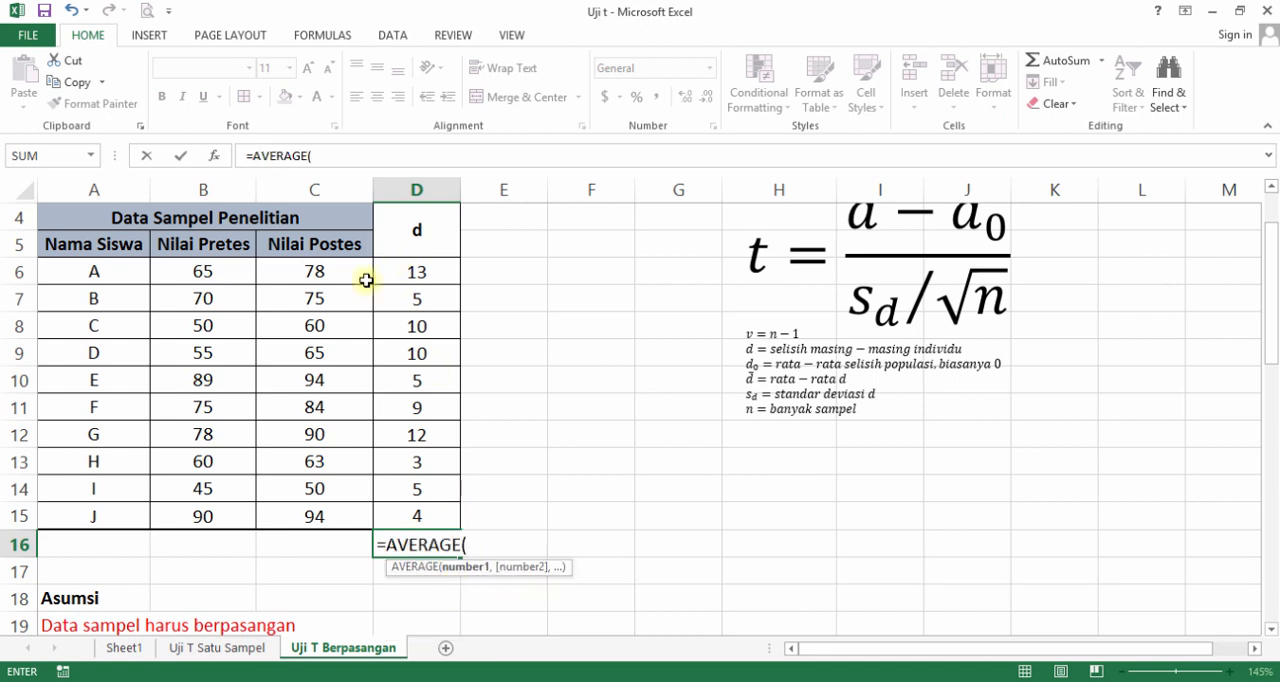
left_click_drag(399, 273, 445, 515)
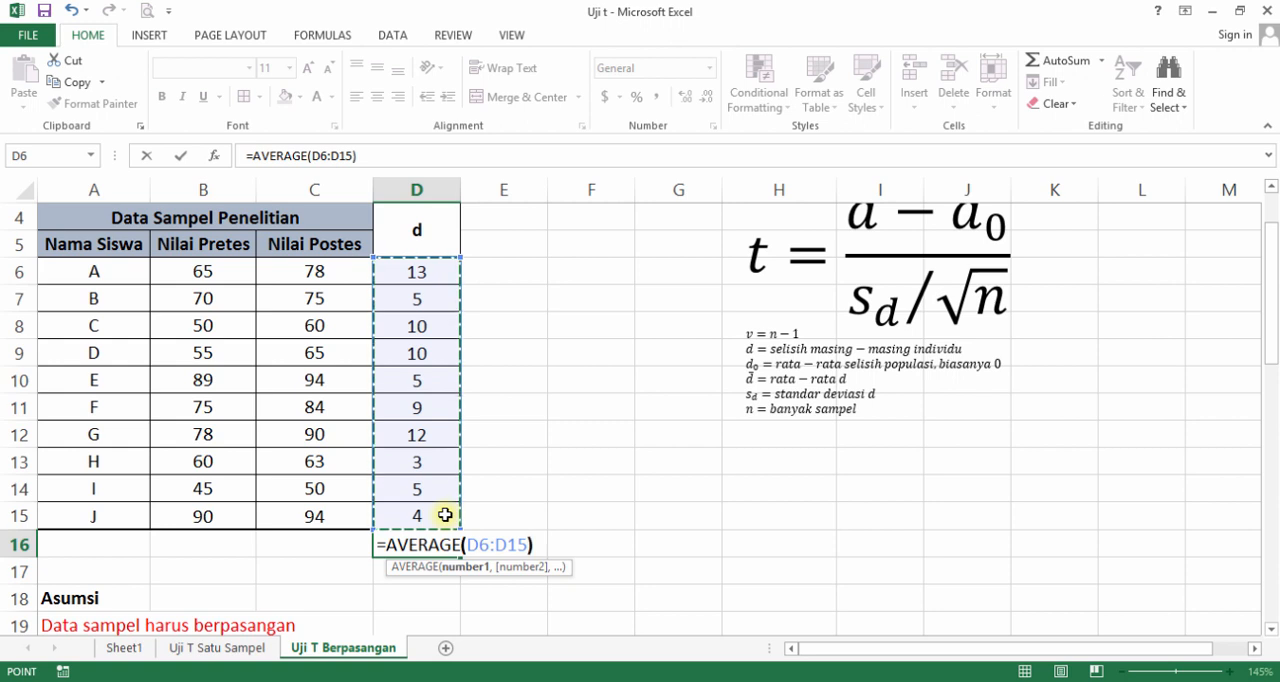
type(")")
key("Return")
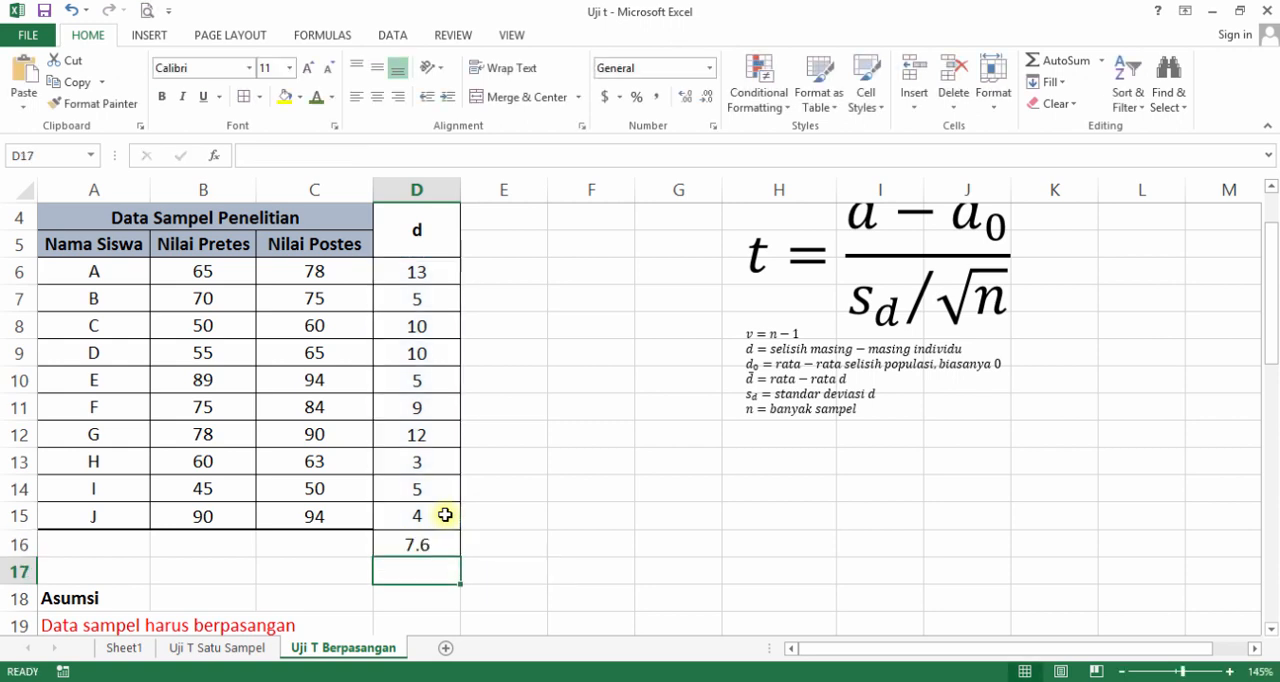
Enter the label d bar/rata2 d in C16 beside the mean of the differences.
left_click(287, 545)
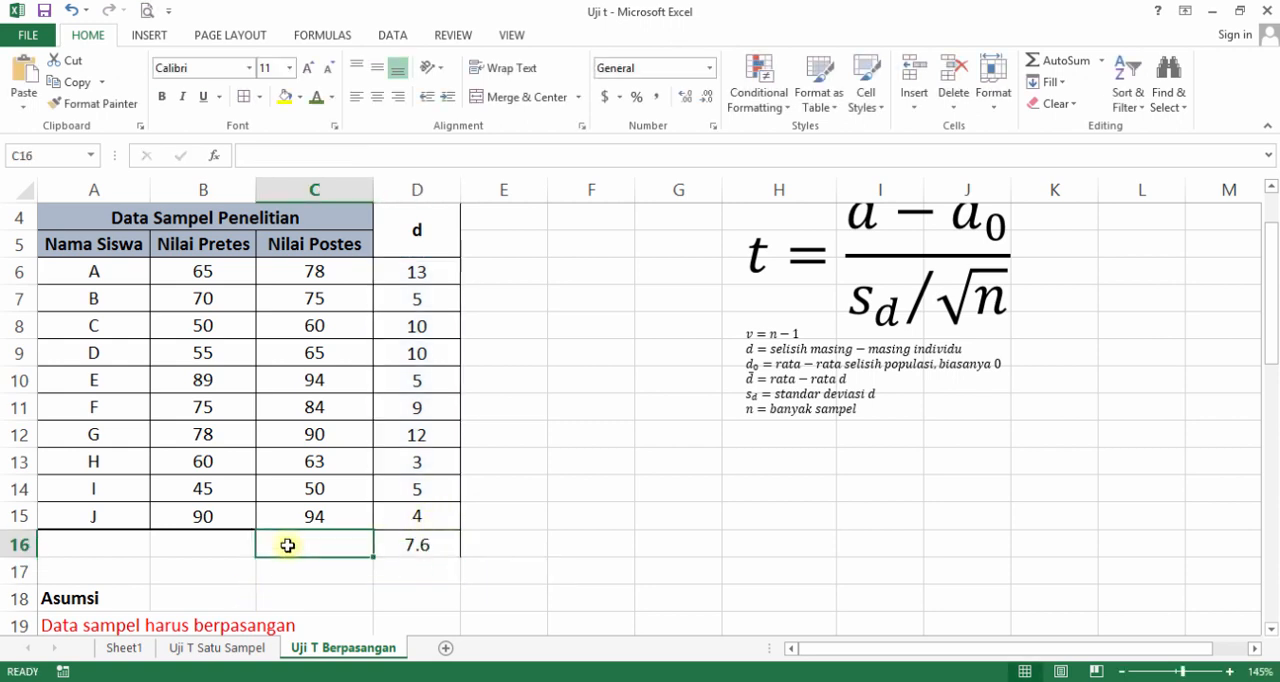
type("d bar")
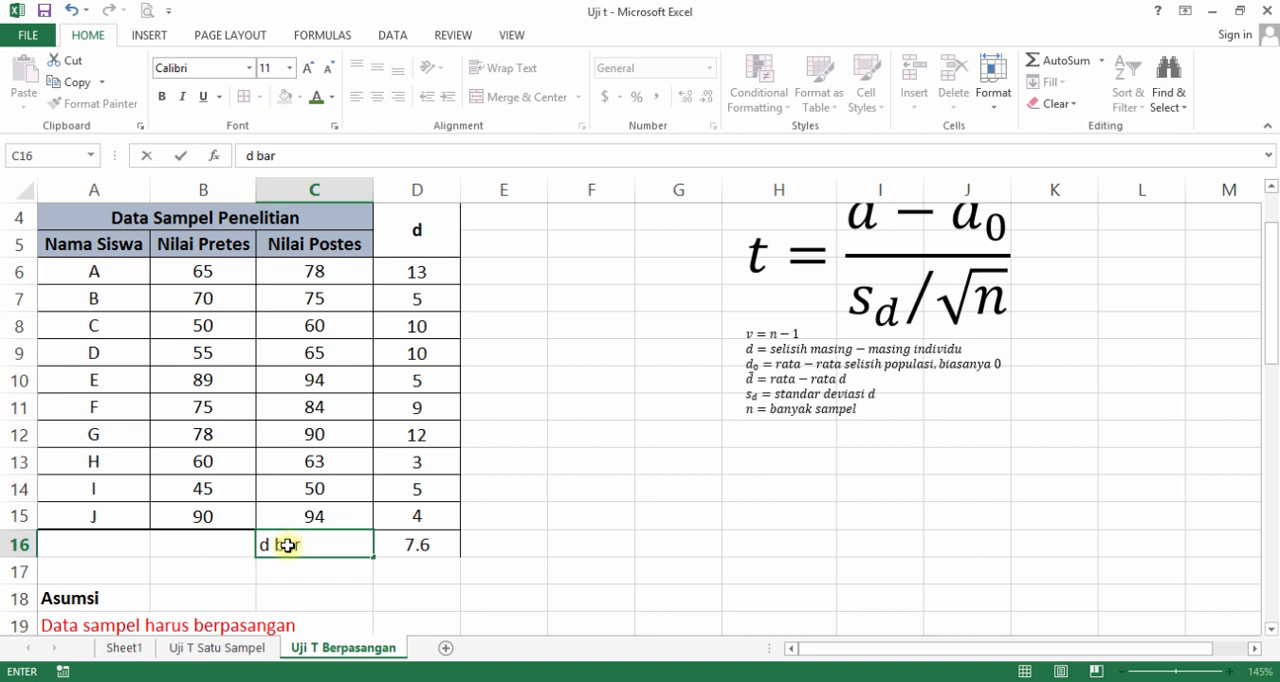
type("/rata2 d")
key("Return")
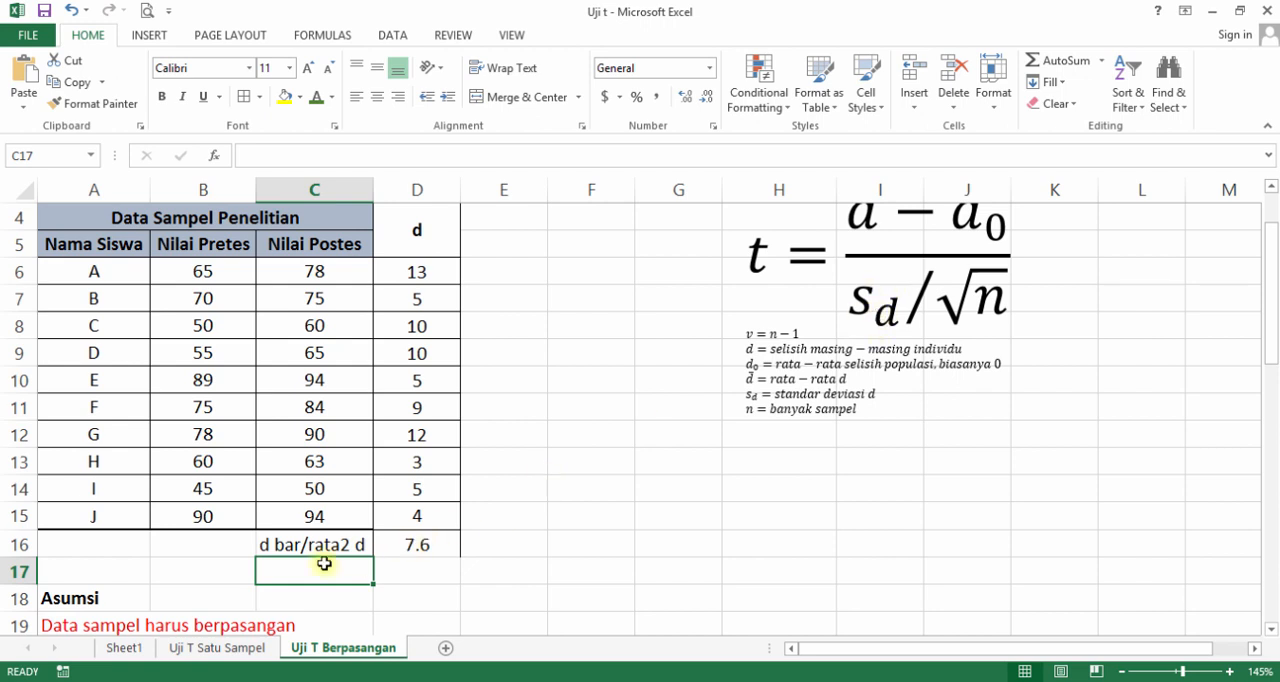
Label C17 as sd and calculate the sample standard deviation of the differences in D17 with =STDEV.S(D6:D15).
type("sd")
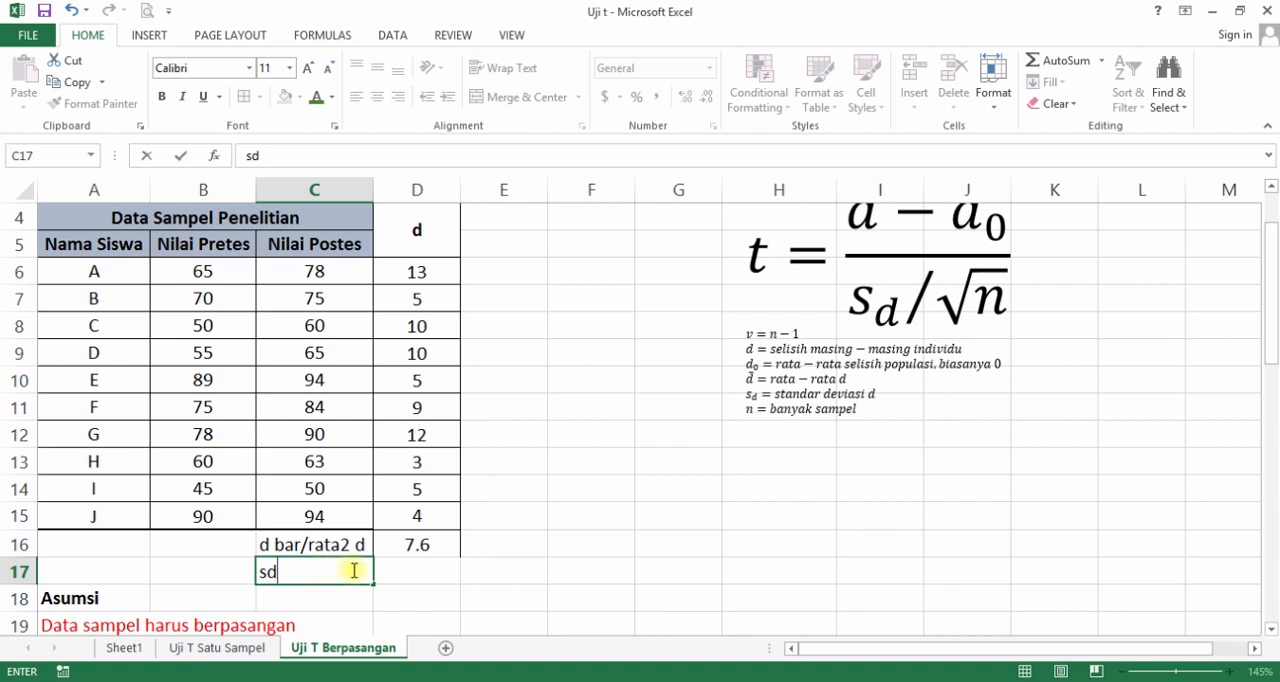
left_click(383, 571)
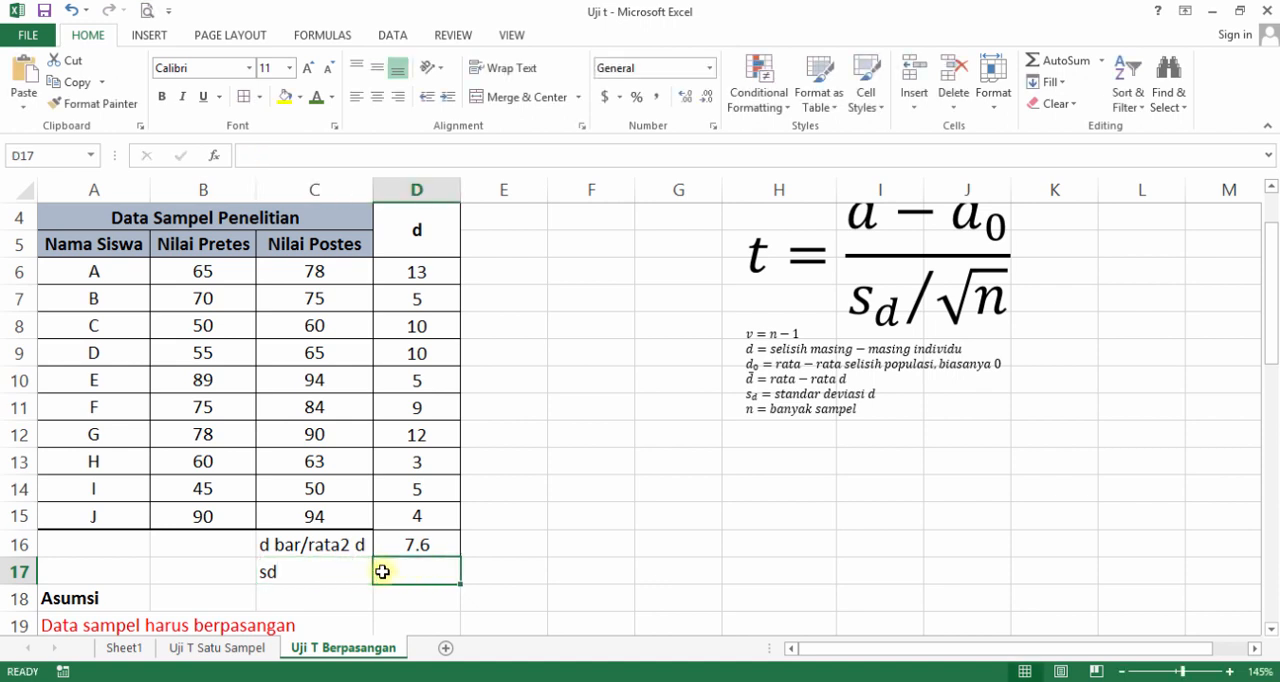
type("=")
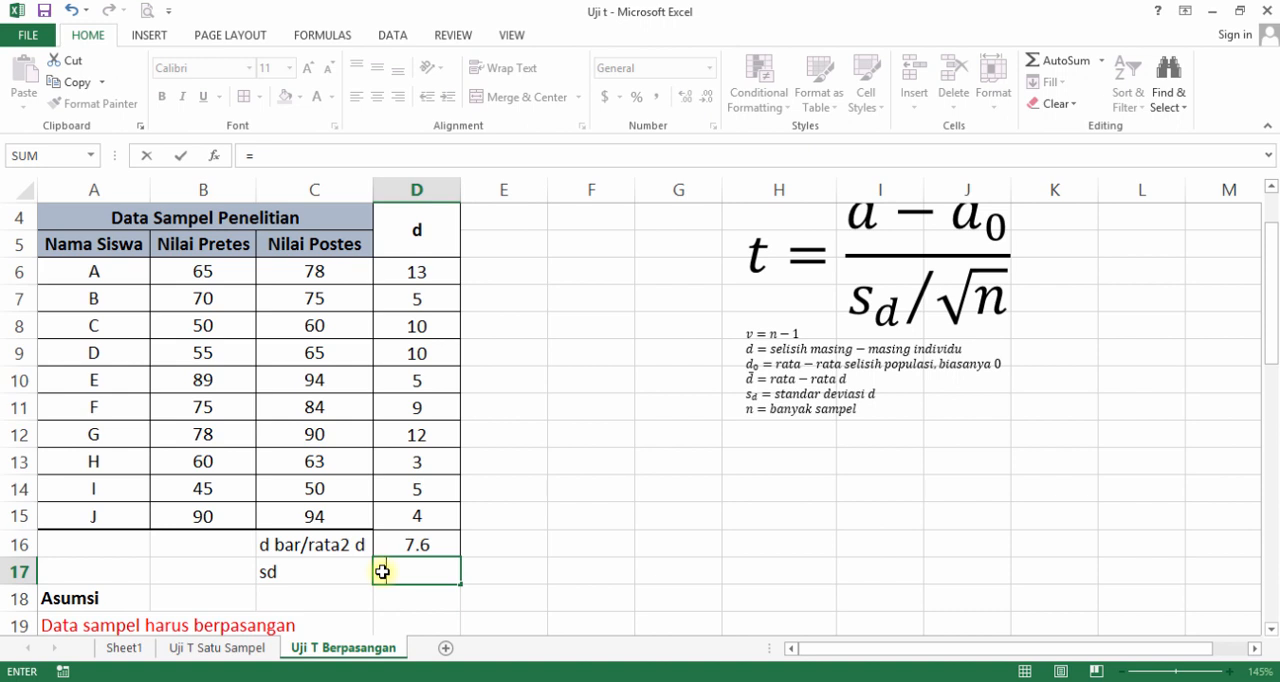
type("st")
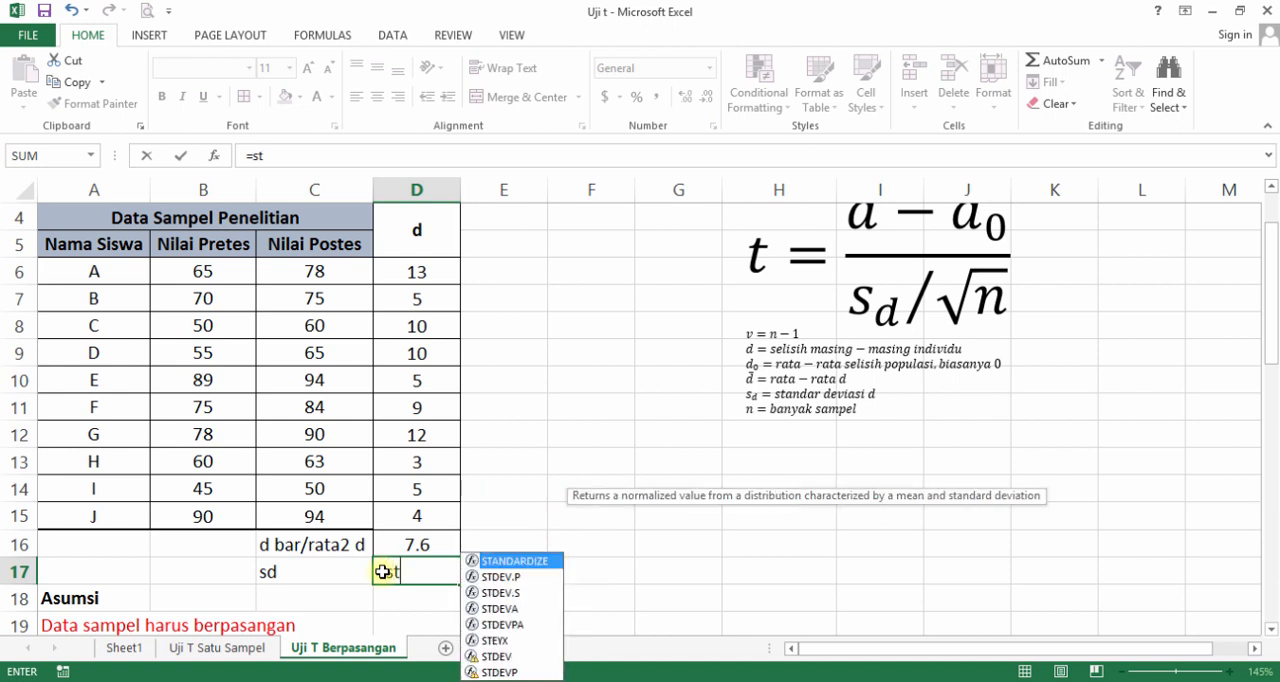
type("dev")
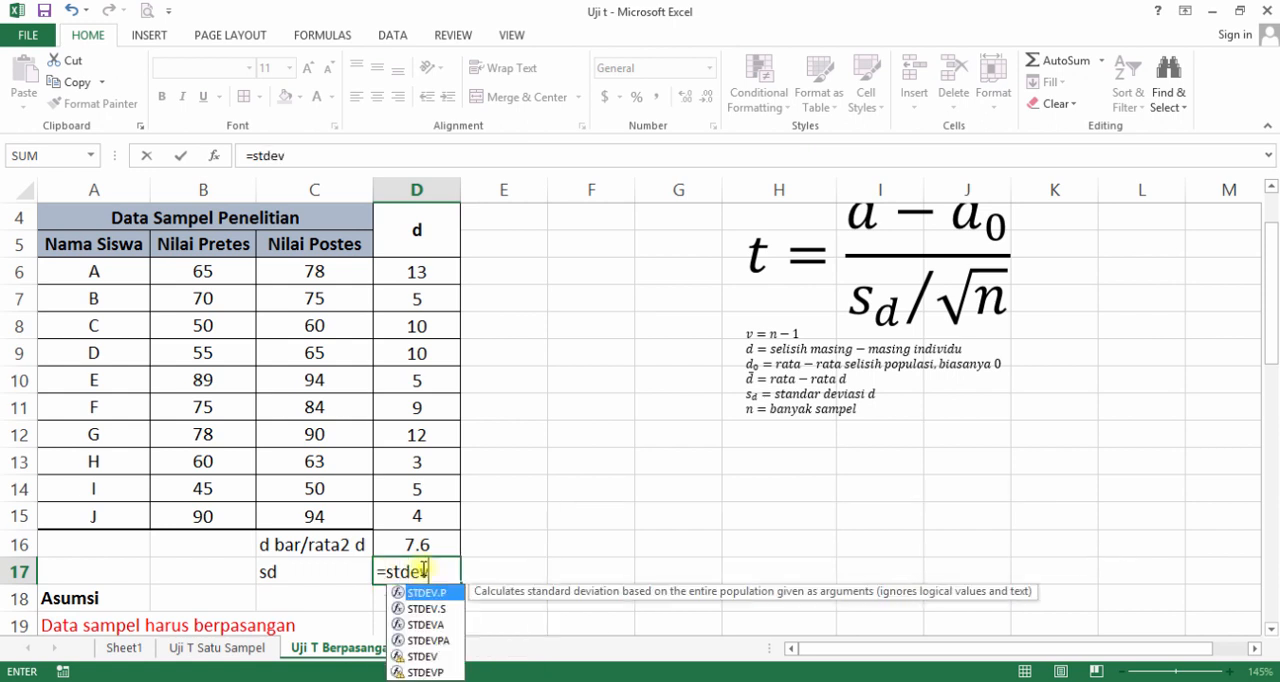
left_click(444, 608)
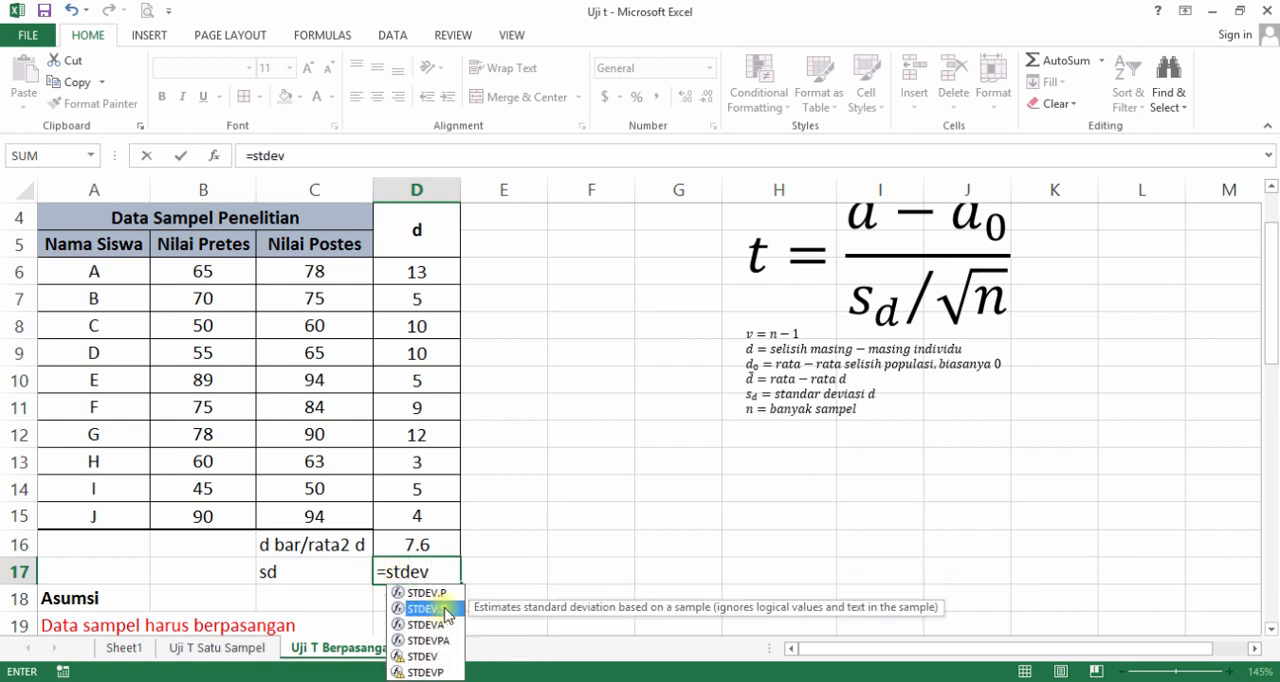
double_click(446, 608)
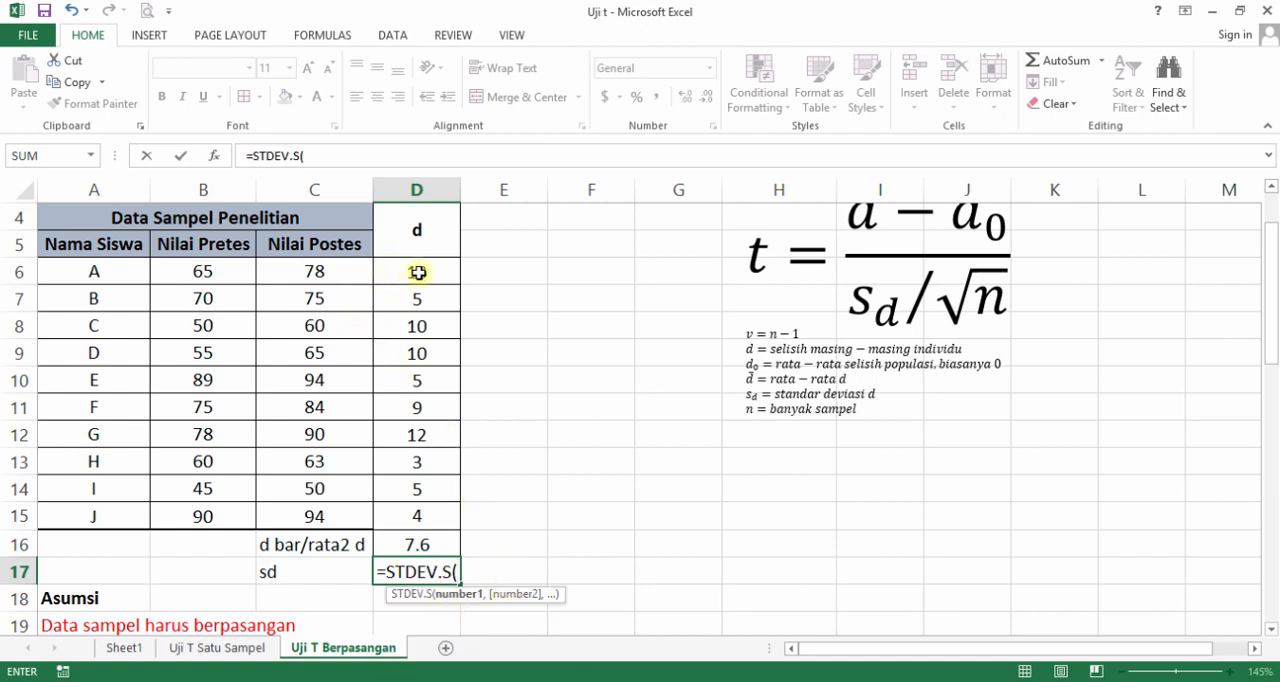
left_click_drag(418, 272, 433, 510)
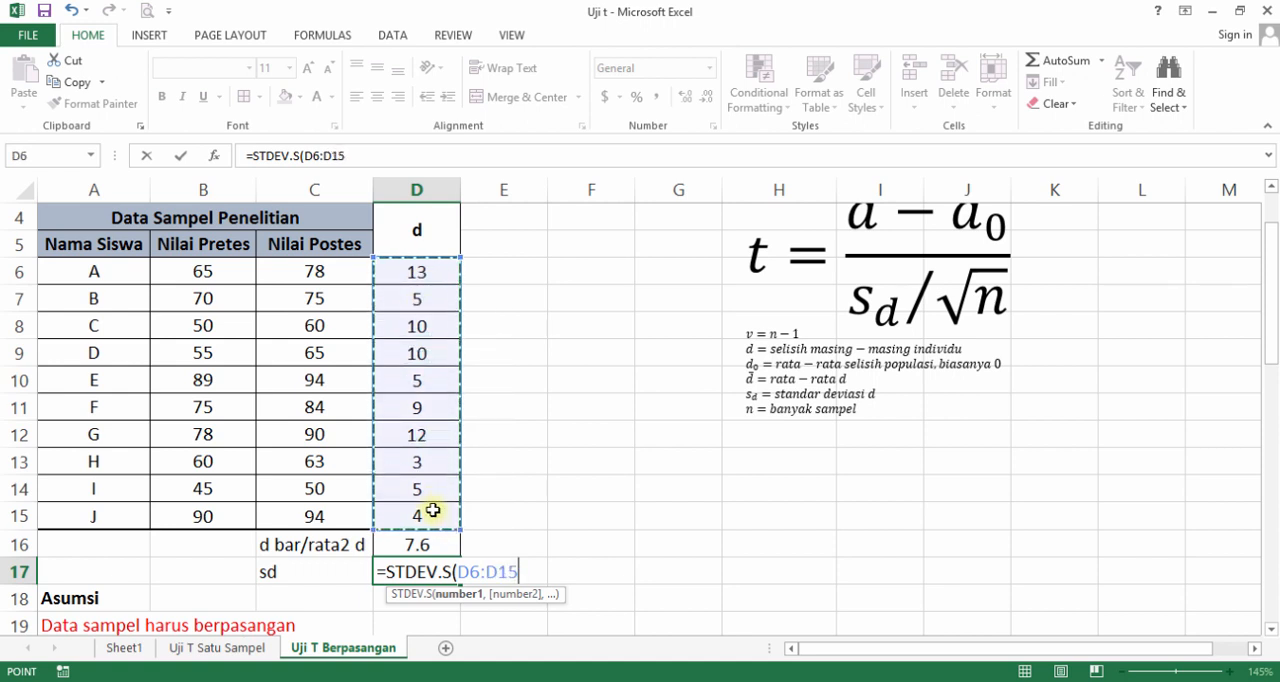
type(")")
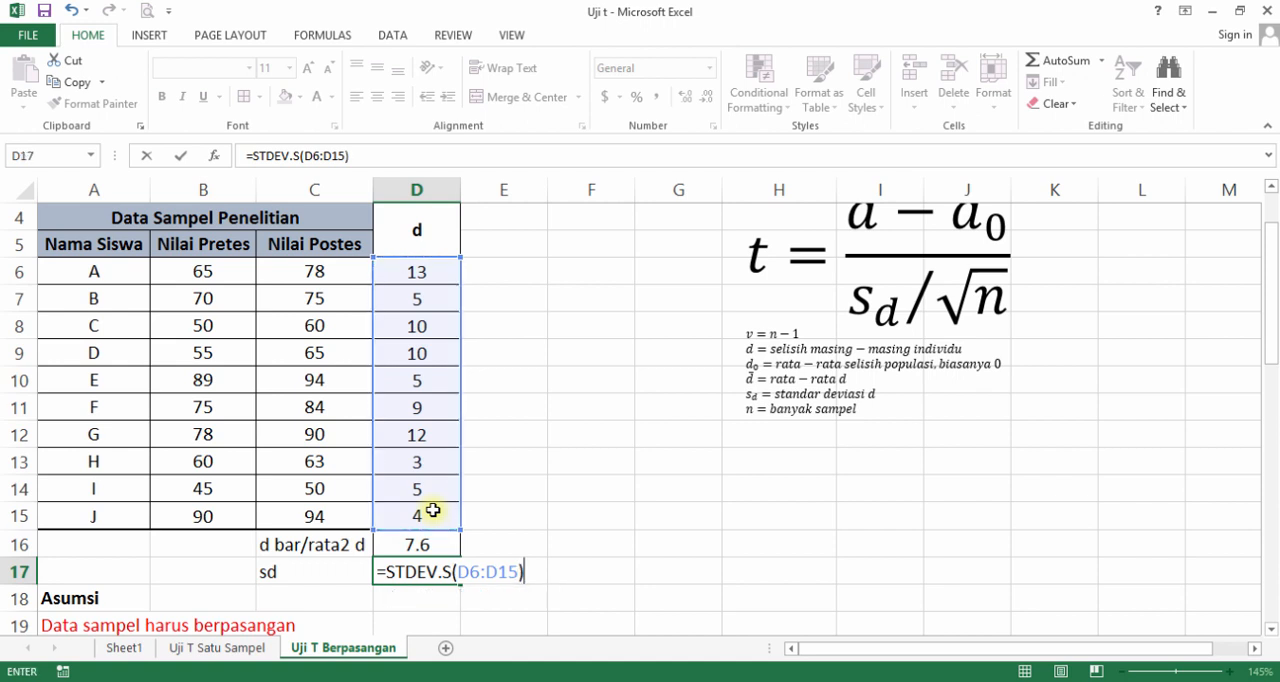
key("Return")
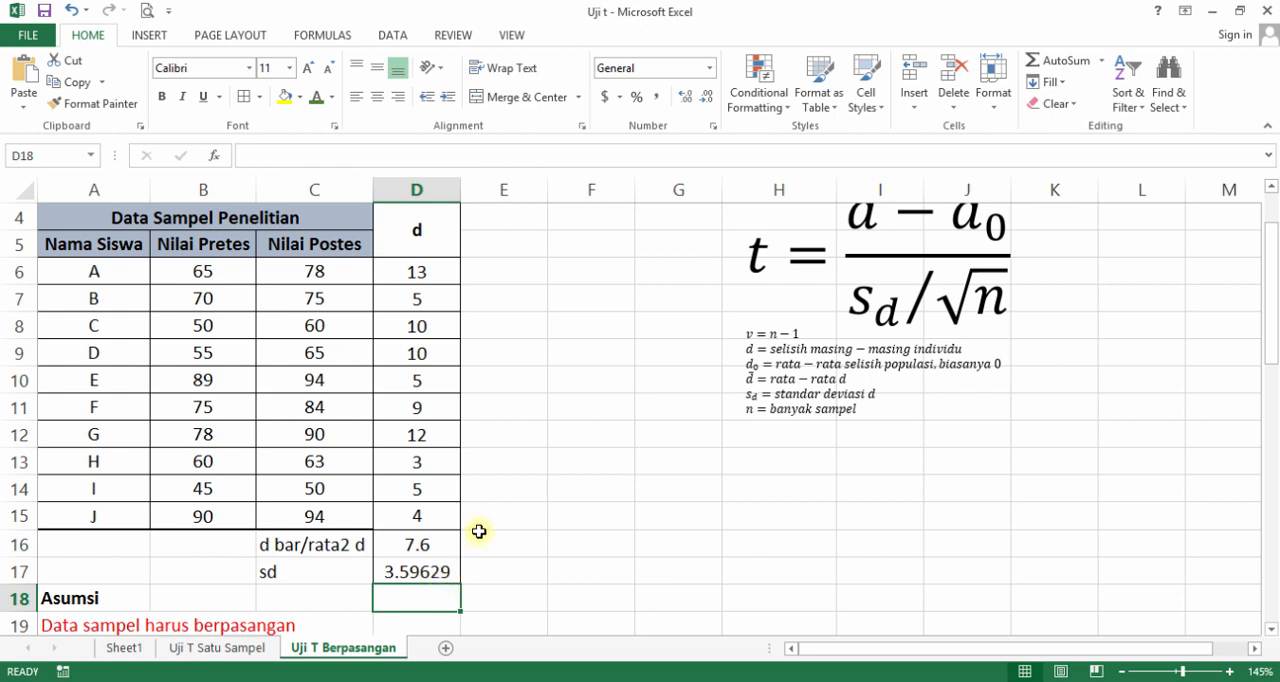
Move the t formula text box slightly down to show the whole equation, and enter the label t hitung in C18.
left_click(843, 286)
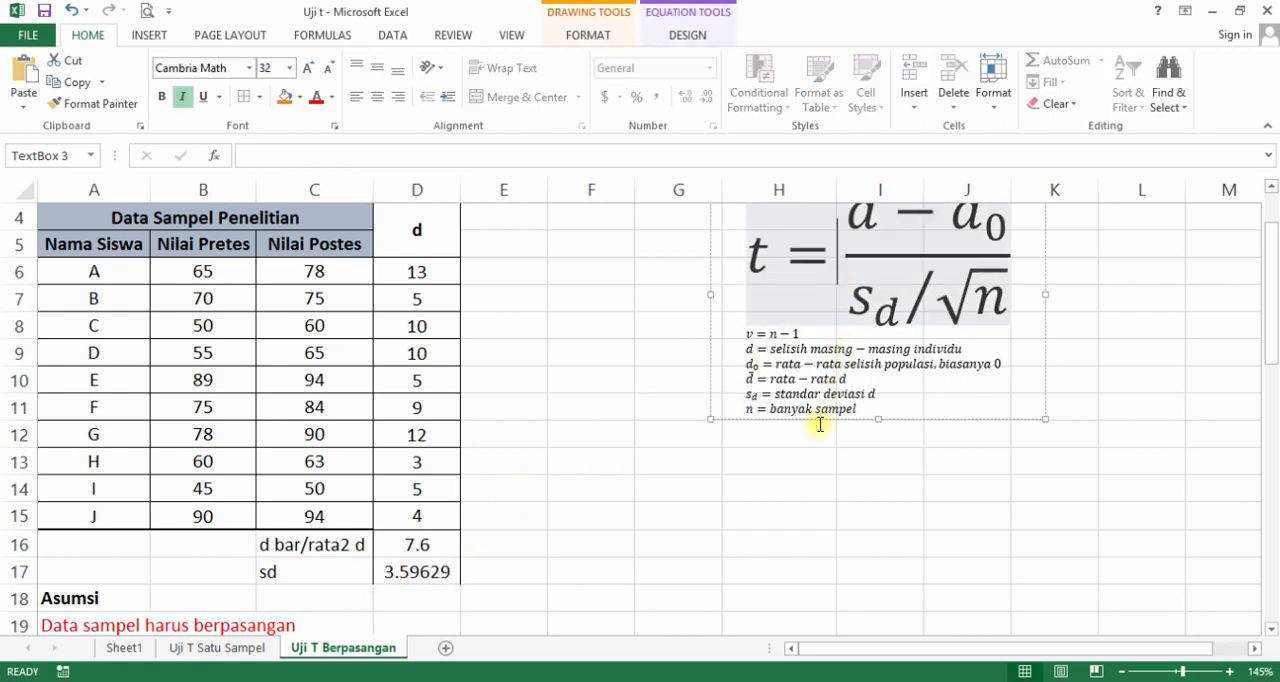
left_click(821, 420)
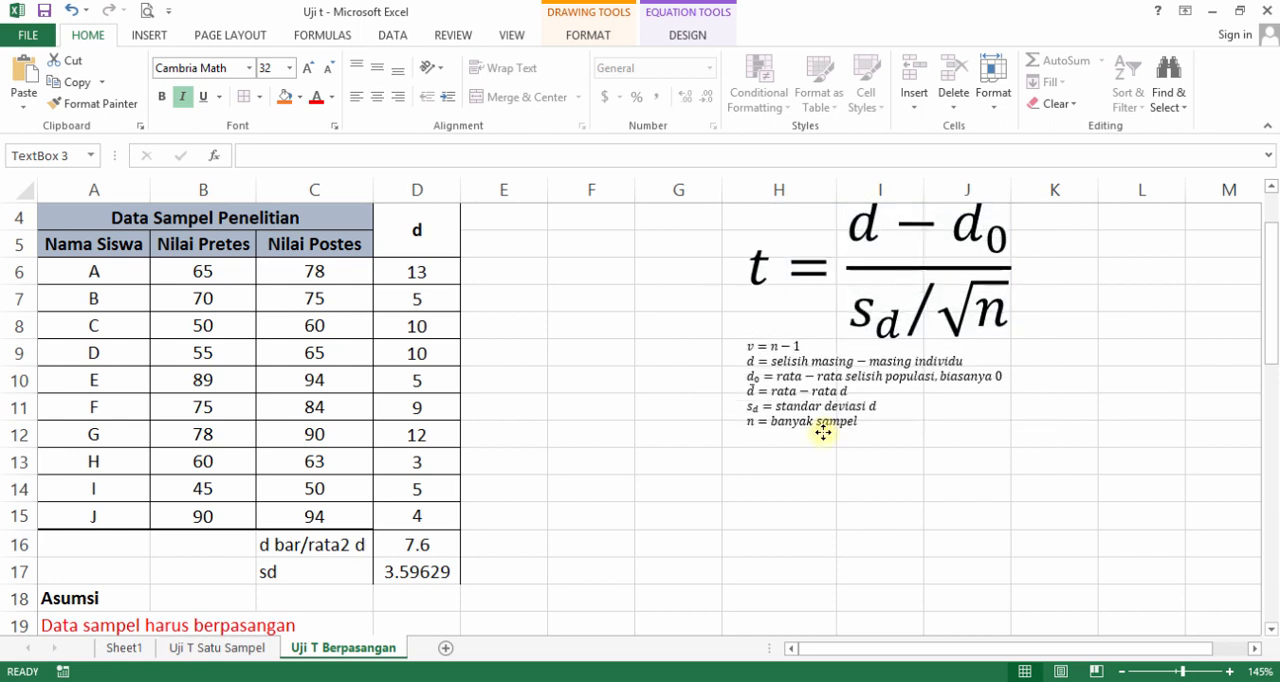
left_click(357, 600)
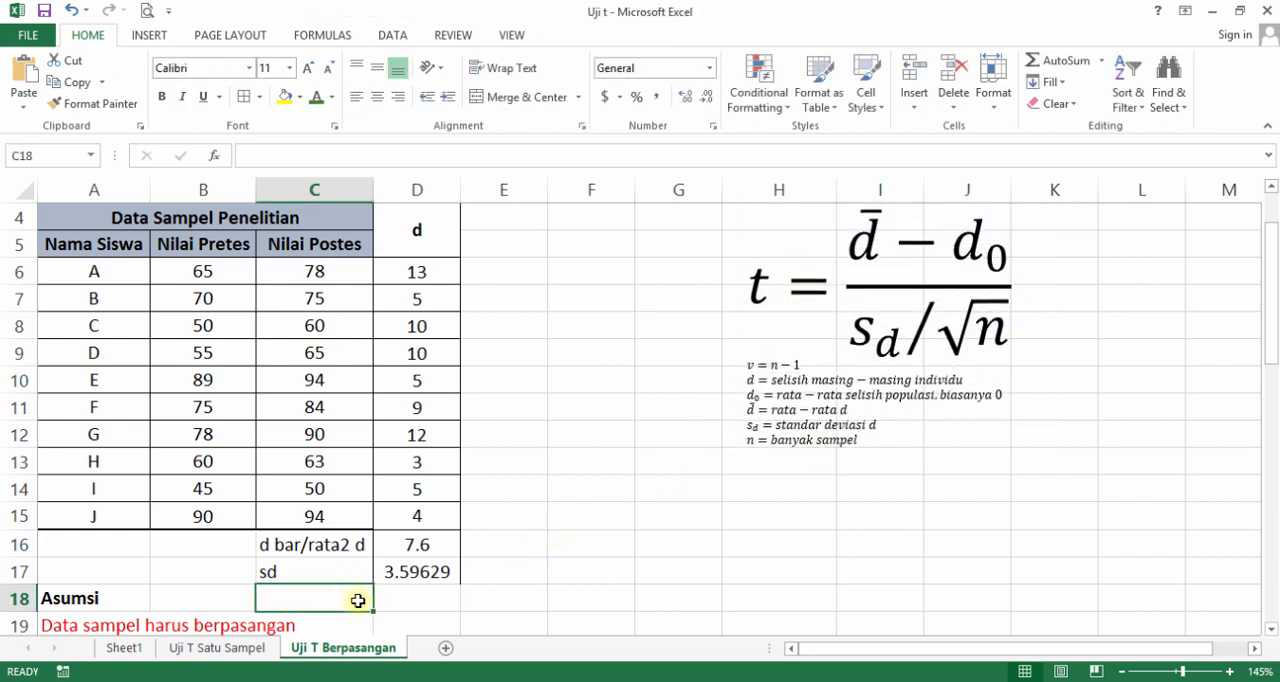
type("t hitung")
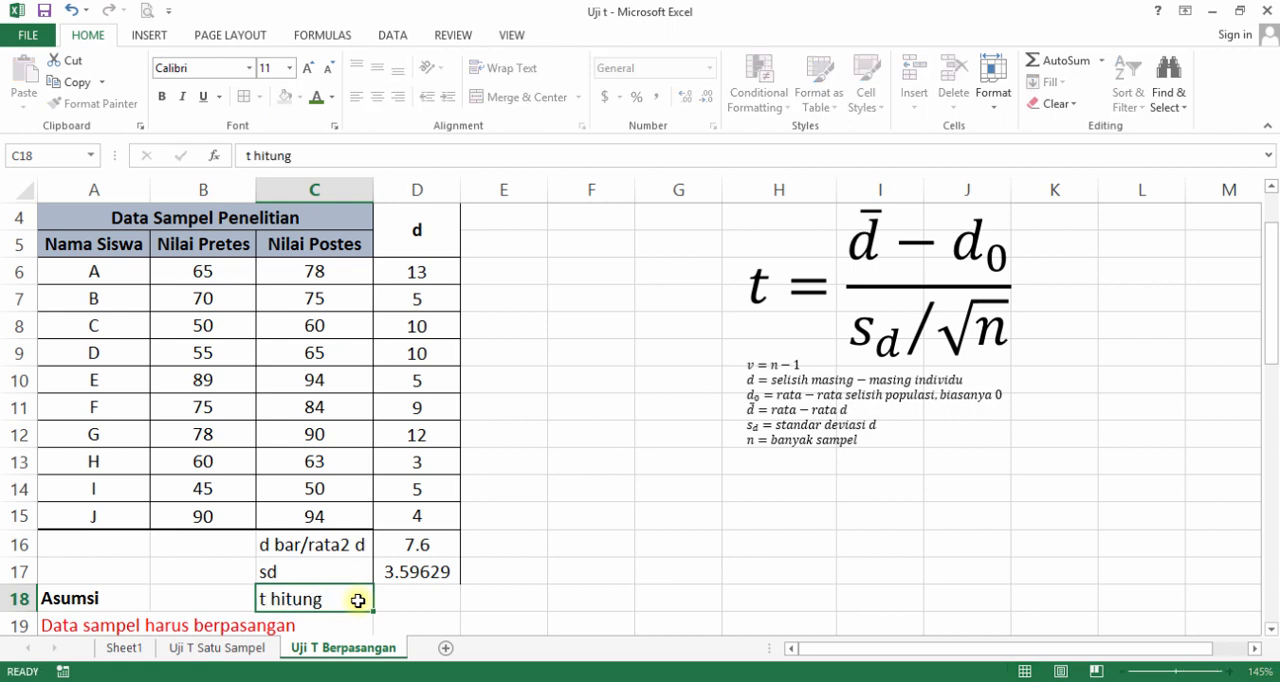
key("Tab")
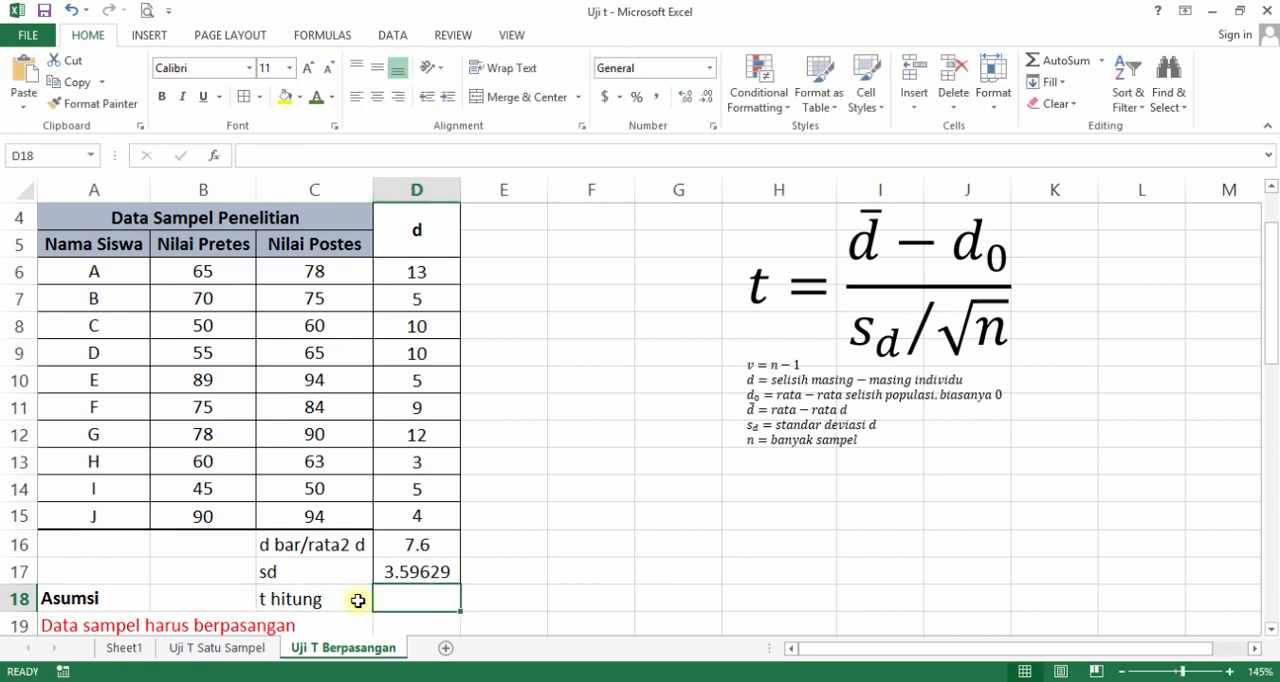
Calculate the t hitung value in D18 with =(D16-0)/(D17/(10^0.5)).
type("=")
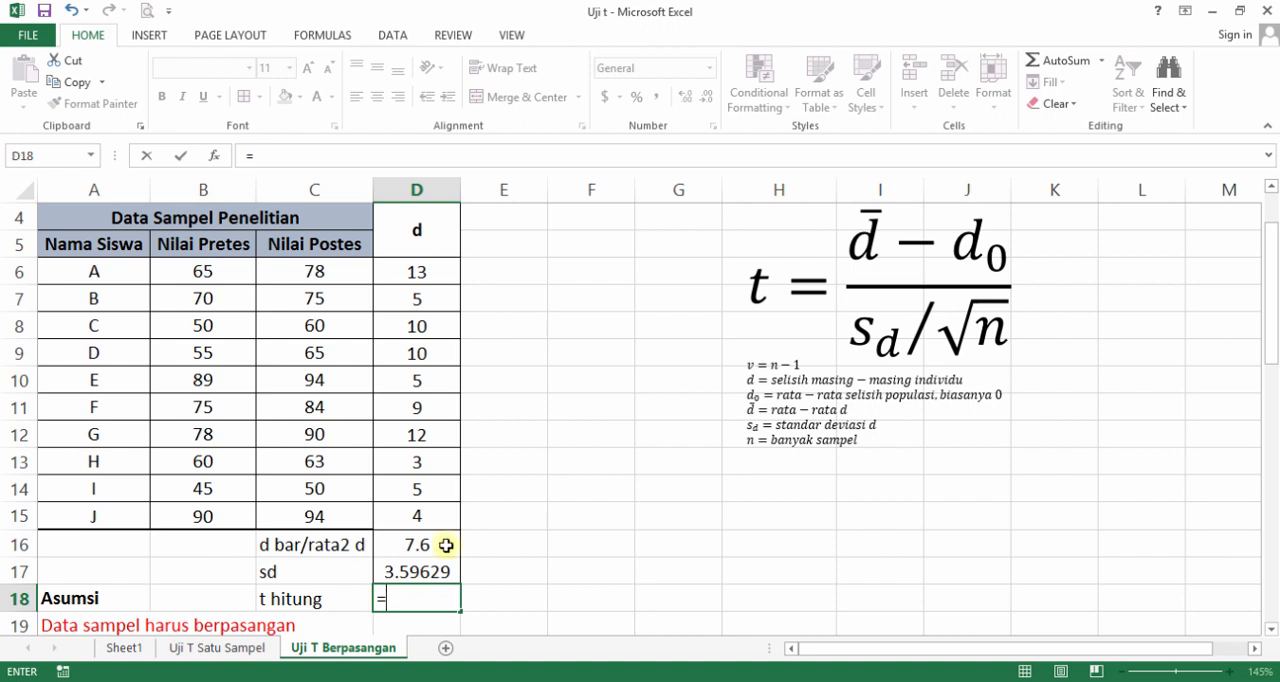
type("(")
left_click(446, 545)
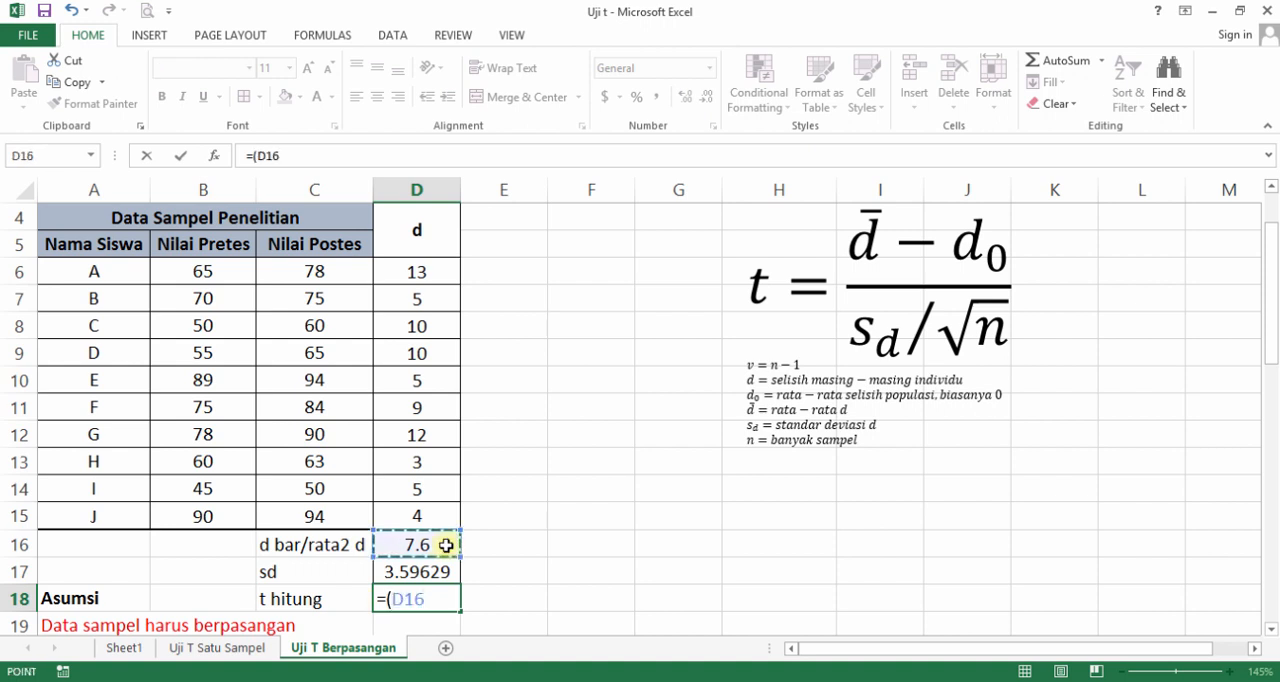
type("-")
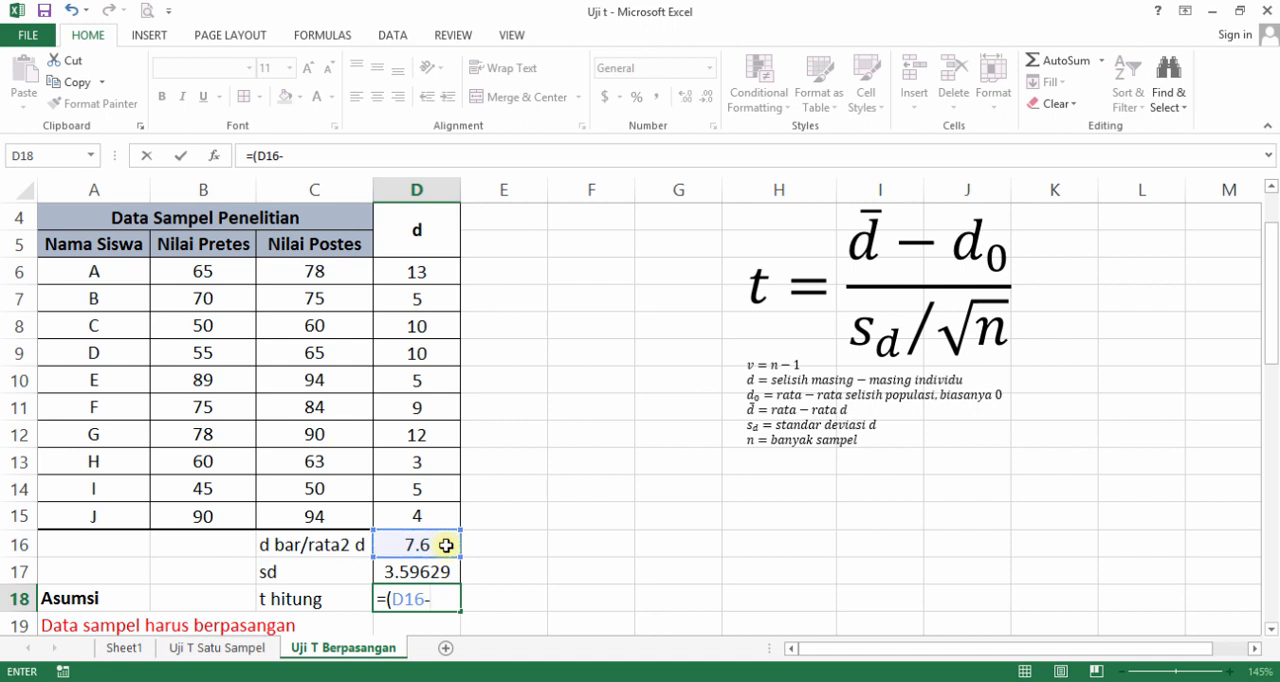
type("0)/")
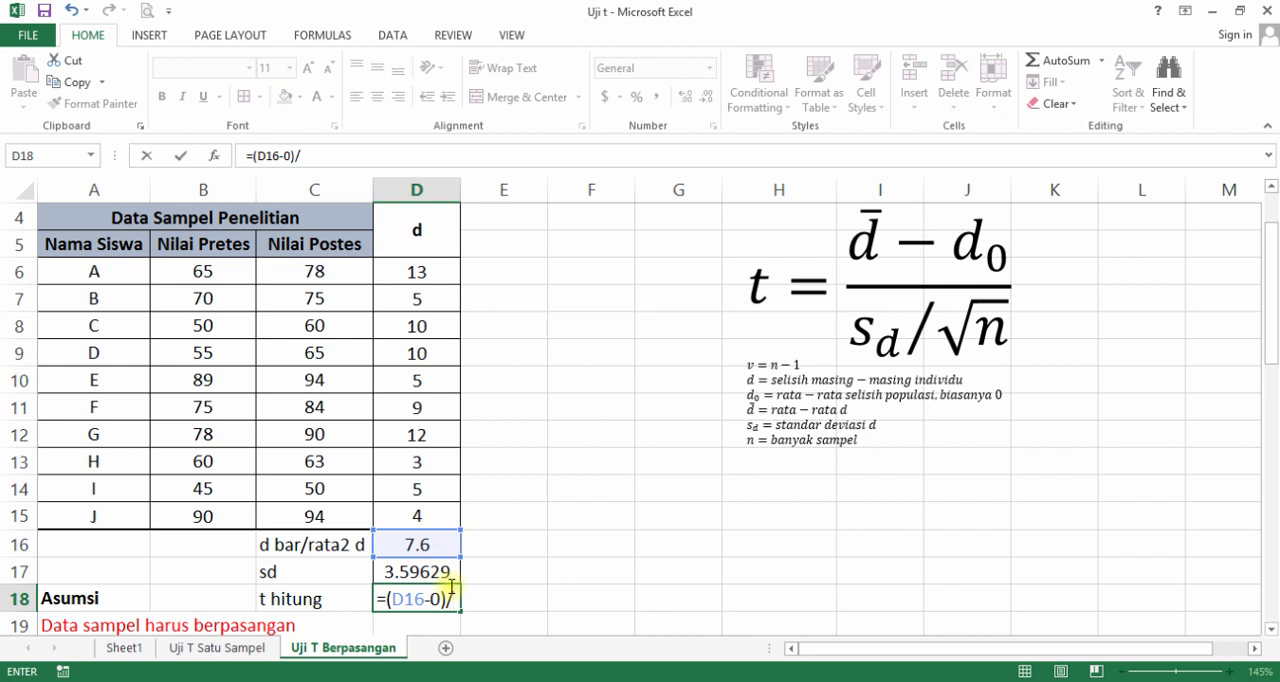
type("(")
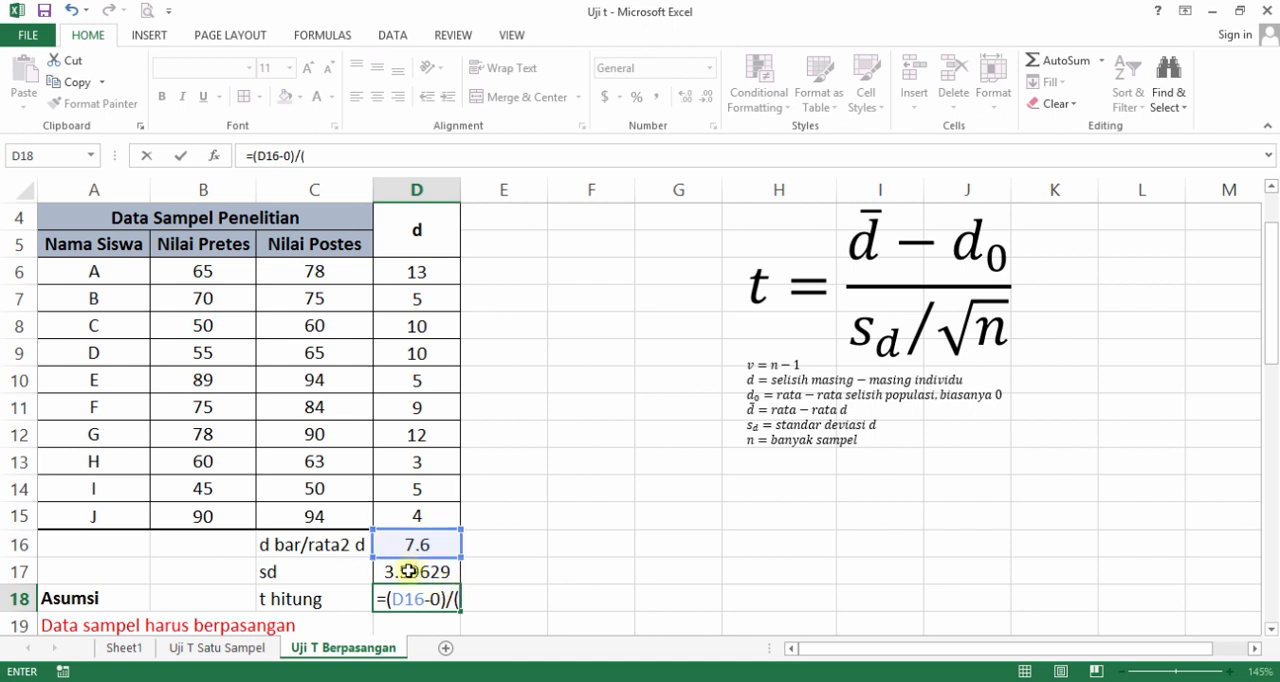
left_click(421, 570)
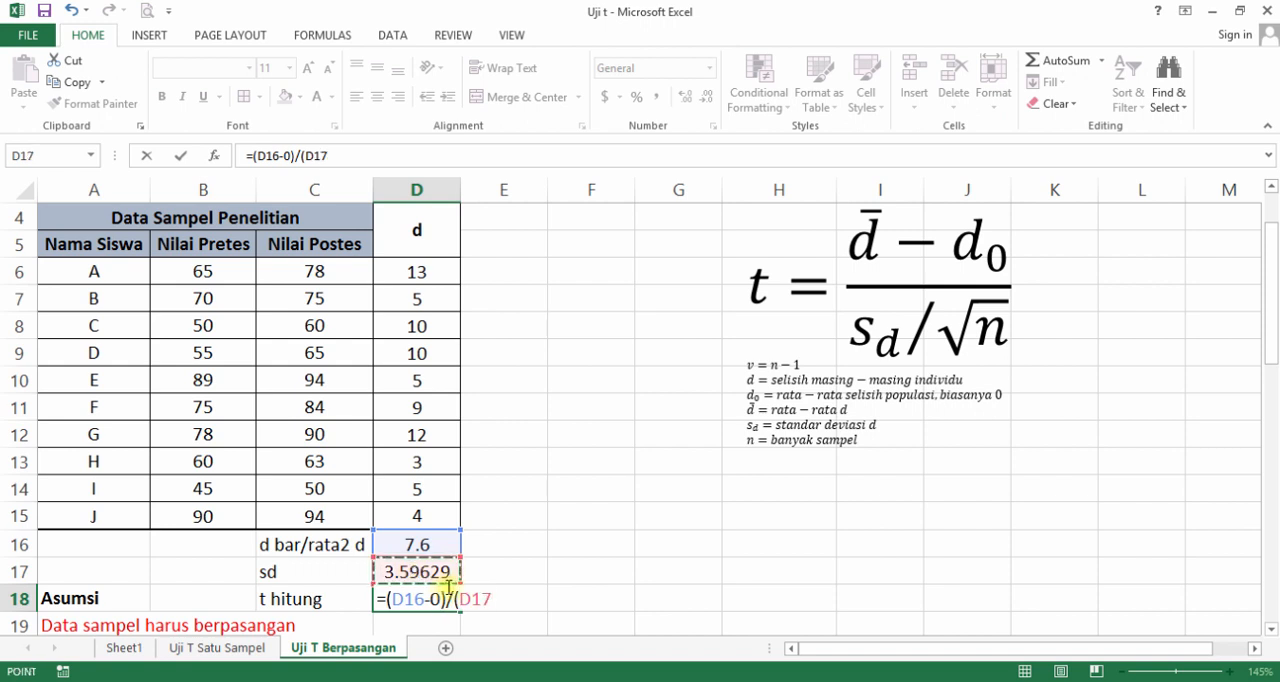
type("/(")
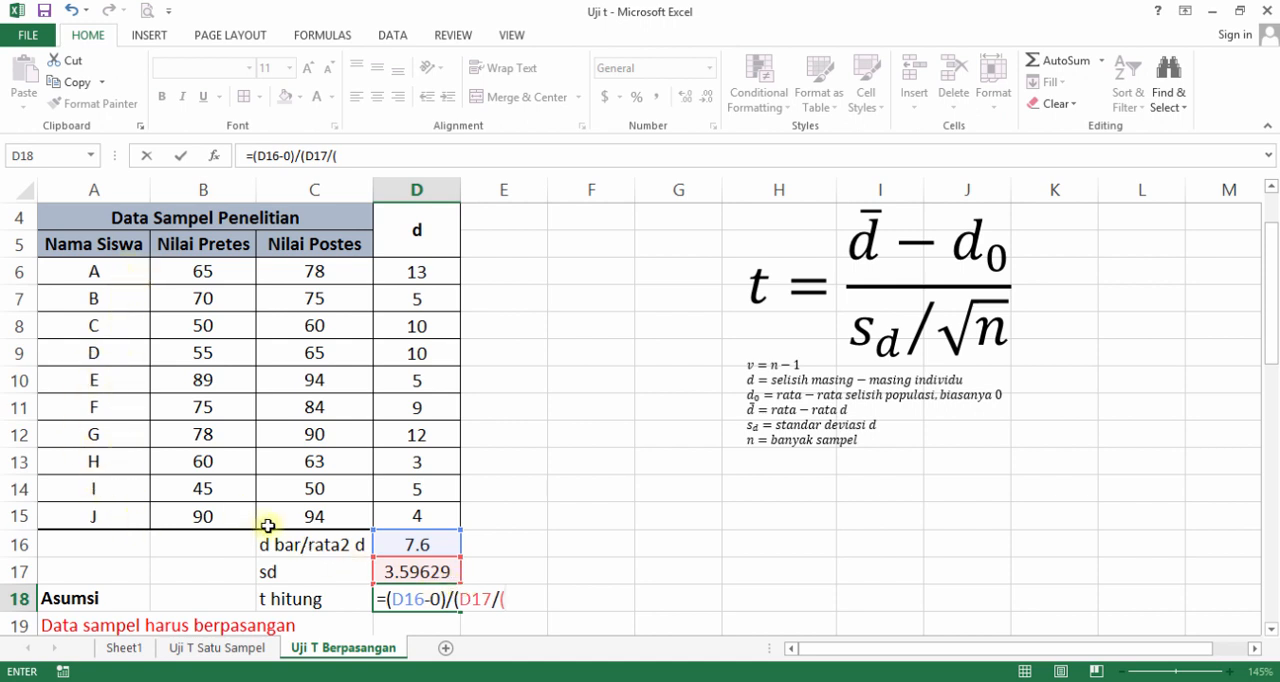
type("10^0.5")
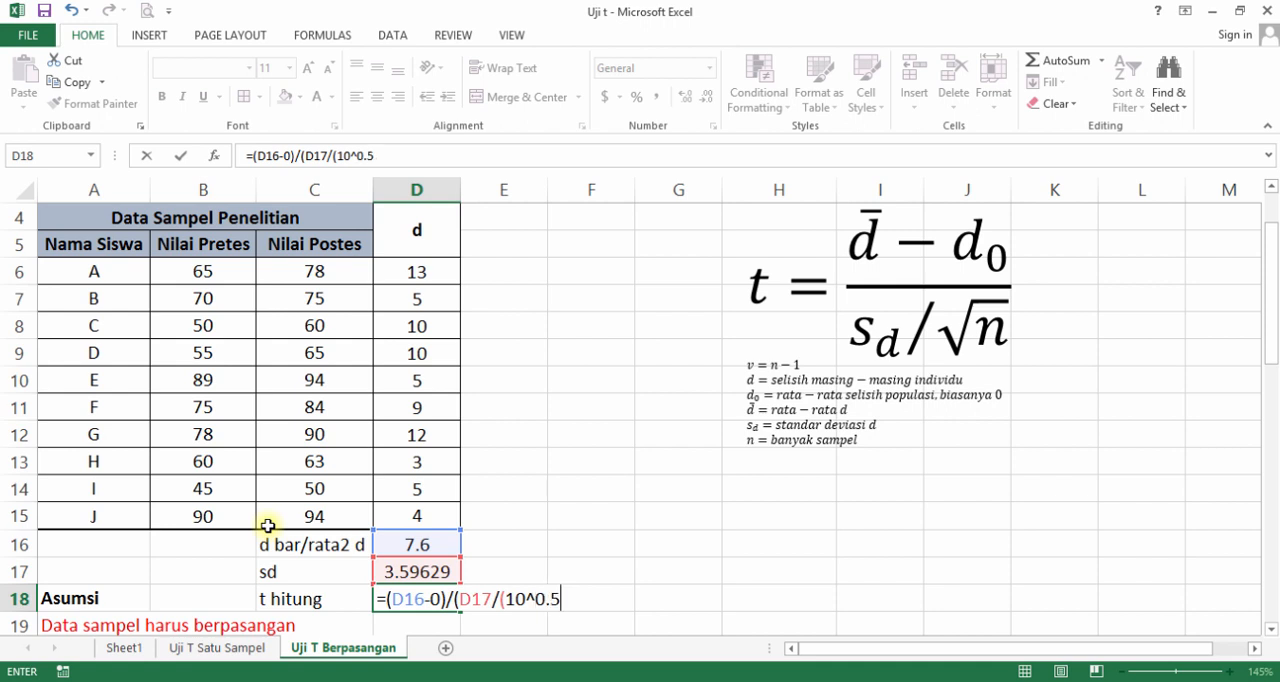
type("))")
type(")")
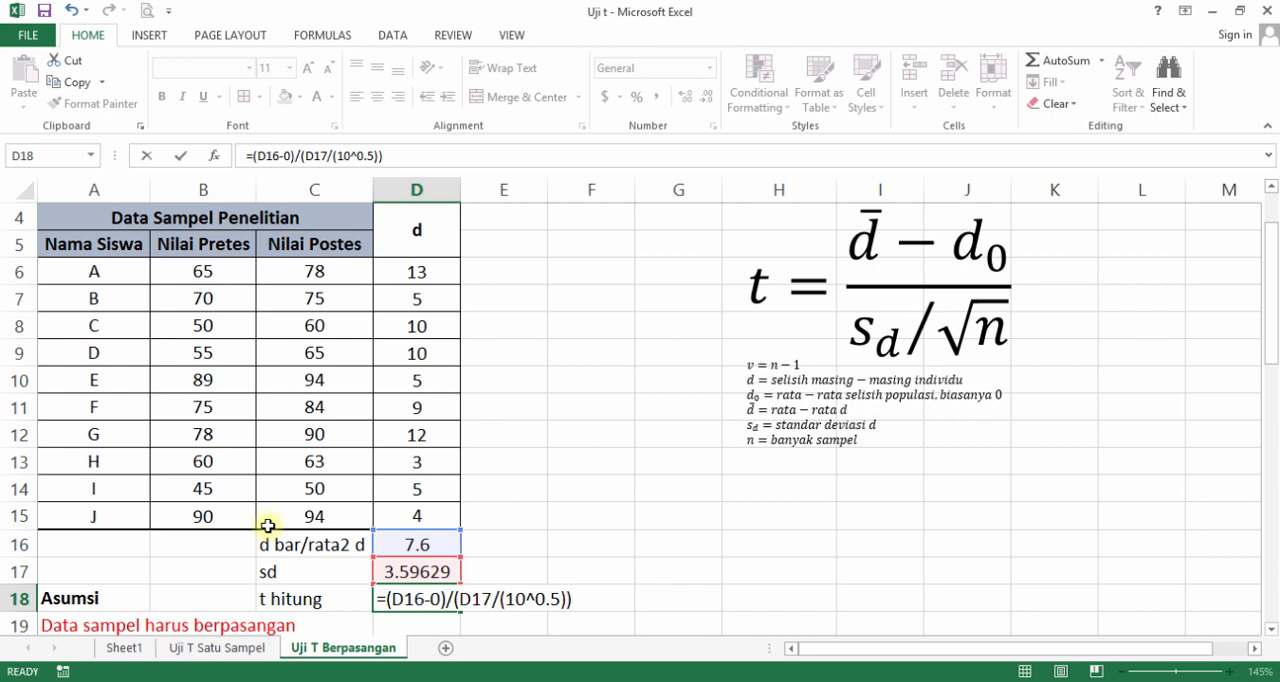
key("Return")
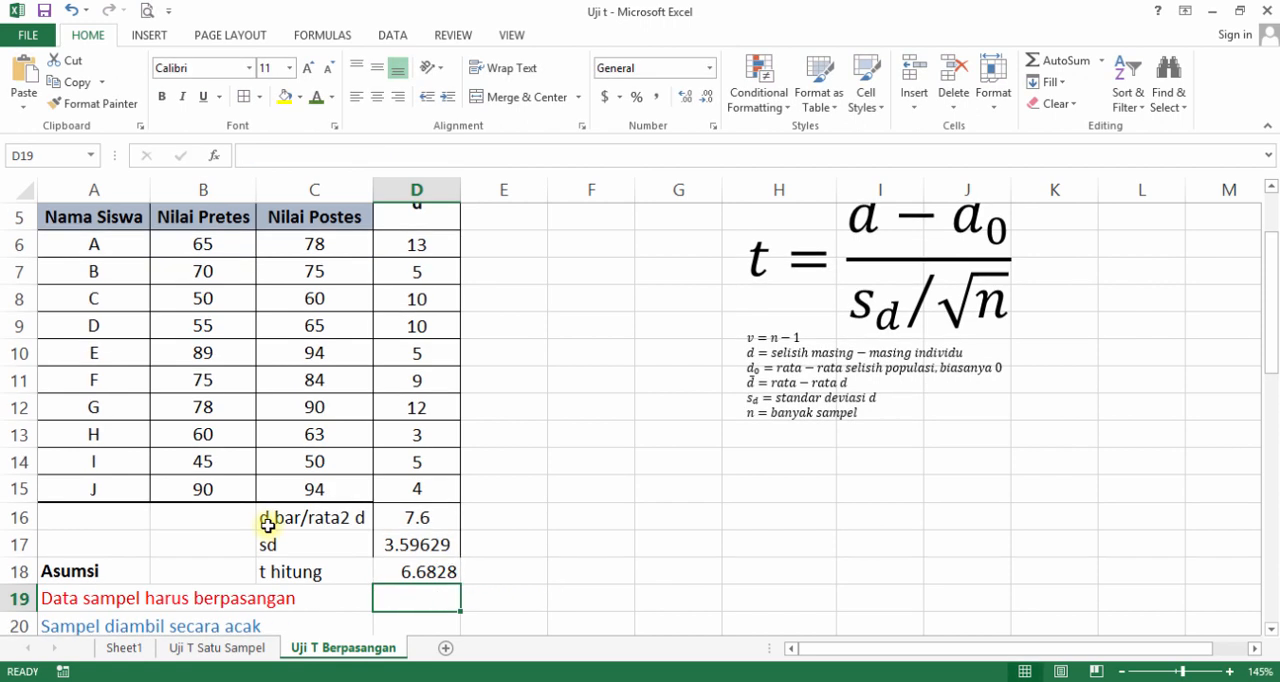
Center the t hitung value in D18 and set the font colour of C18:D18 to dark blue.
left_click(443, 572)
left_click(377, 97)
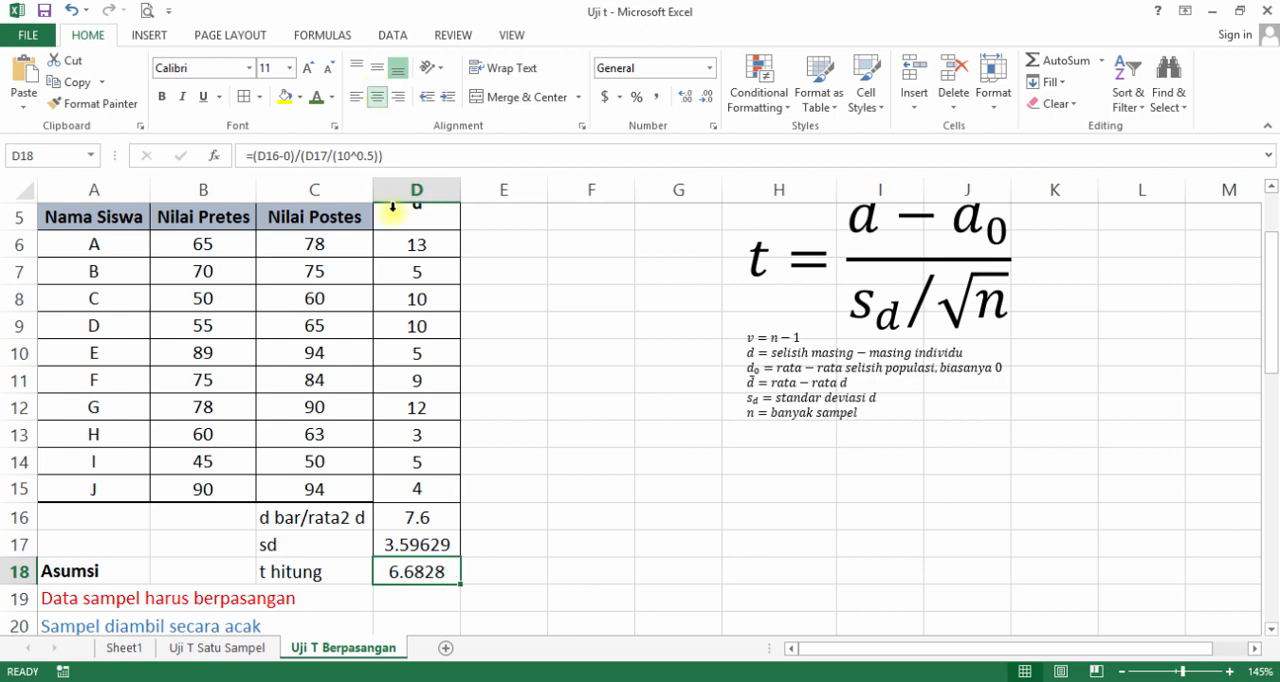
left_click_drag(358, 572, 410, 566)
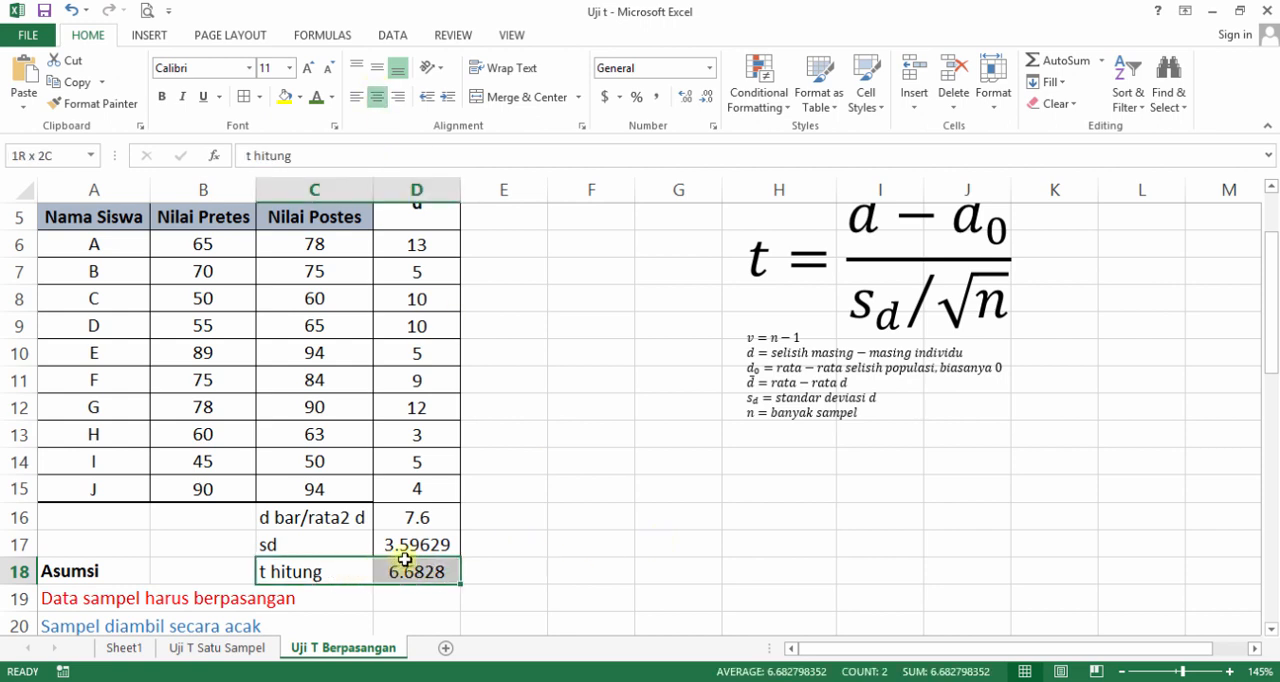
left_click(316, 97)
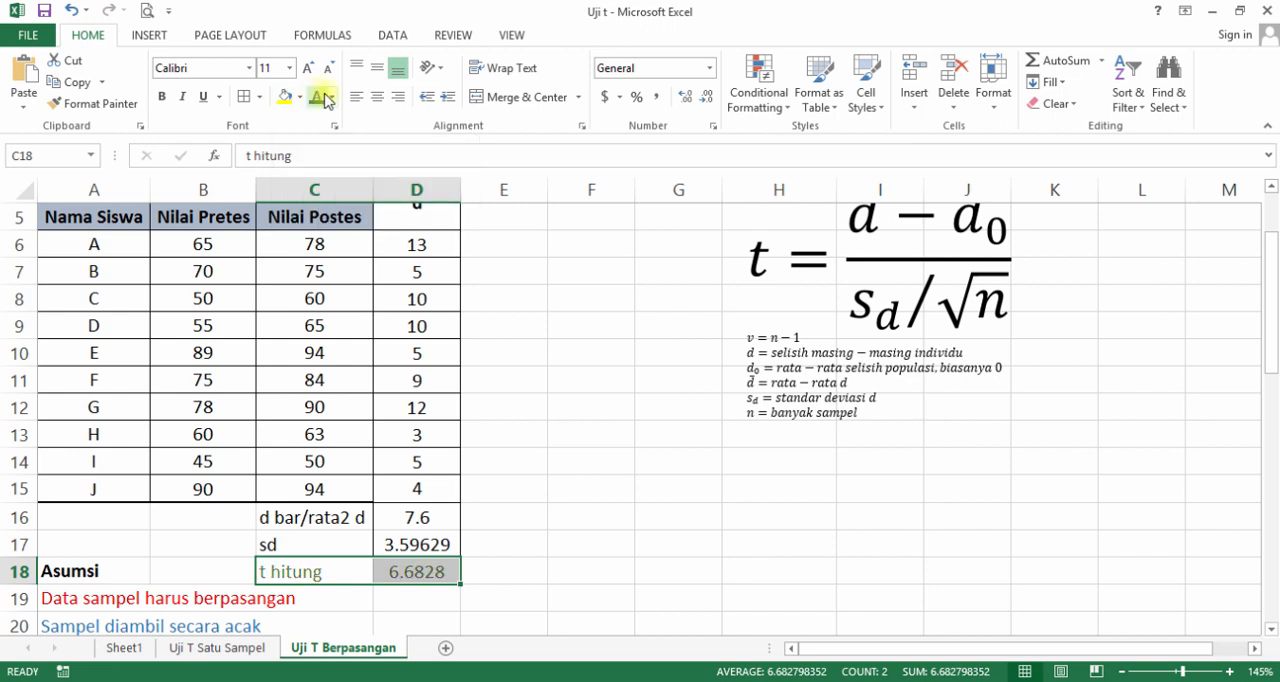
left_click(333, 97)
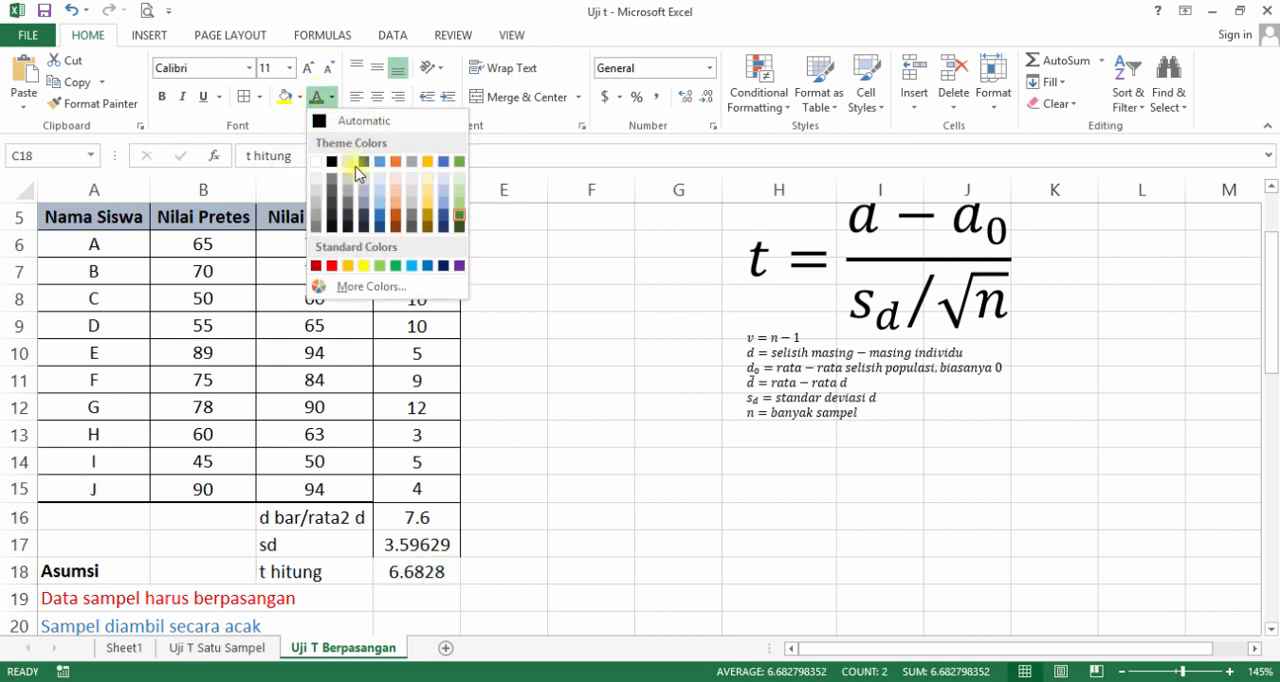
left_click(445, 267)
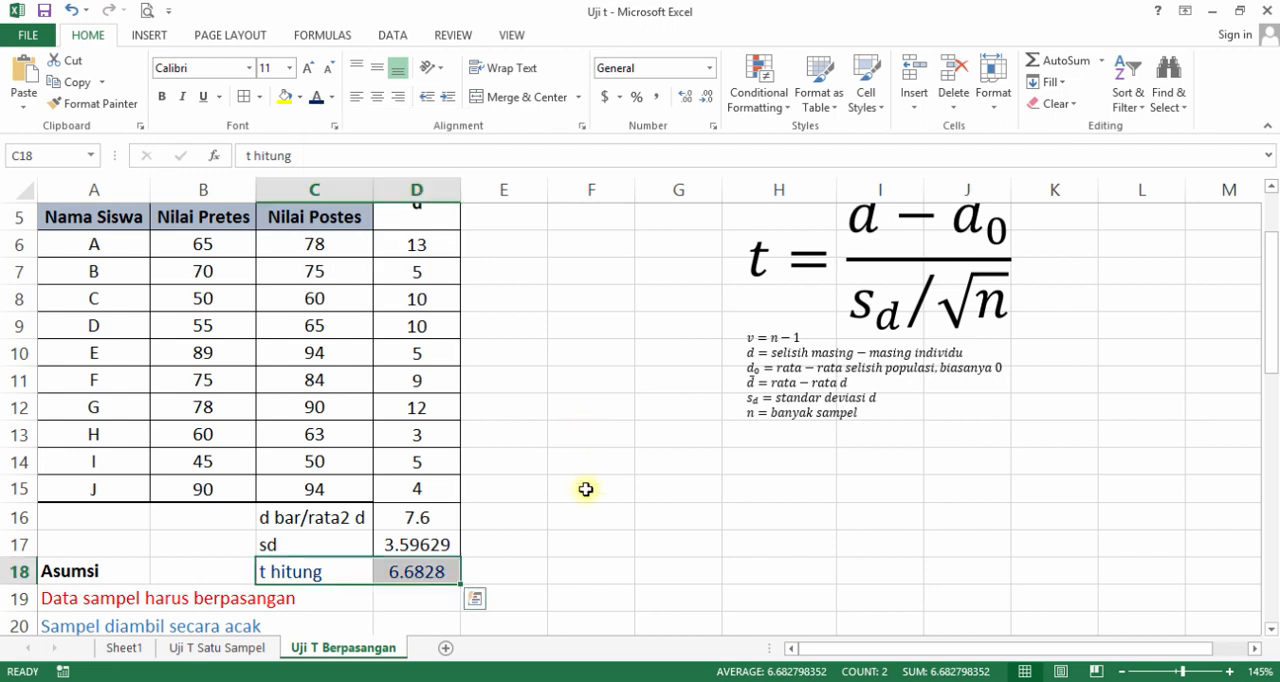
left_click(567, 508)
left_click(531, 514)
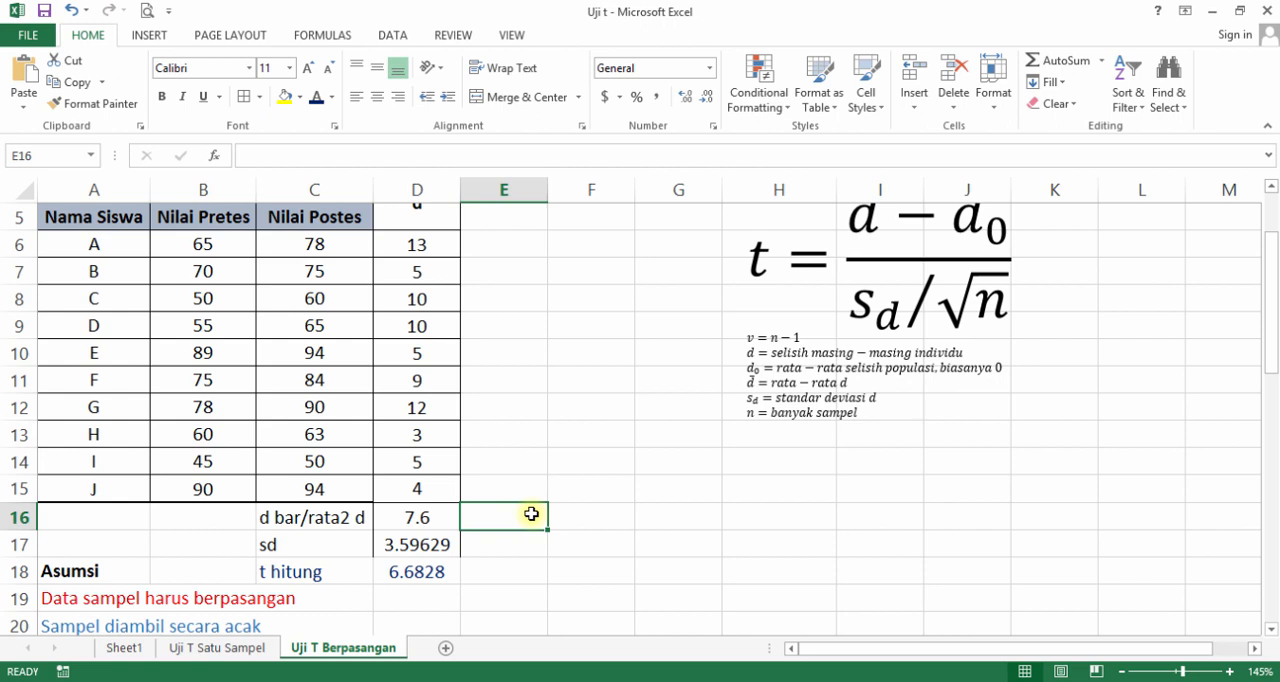
type("ttabel")
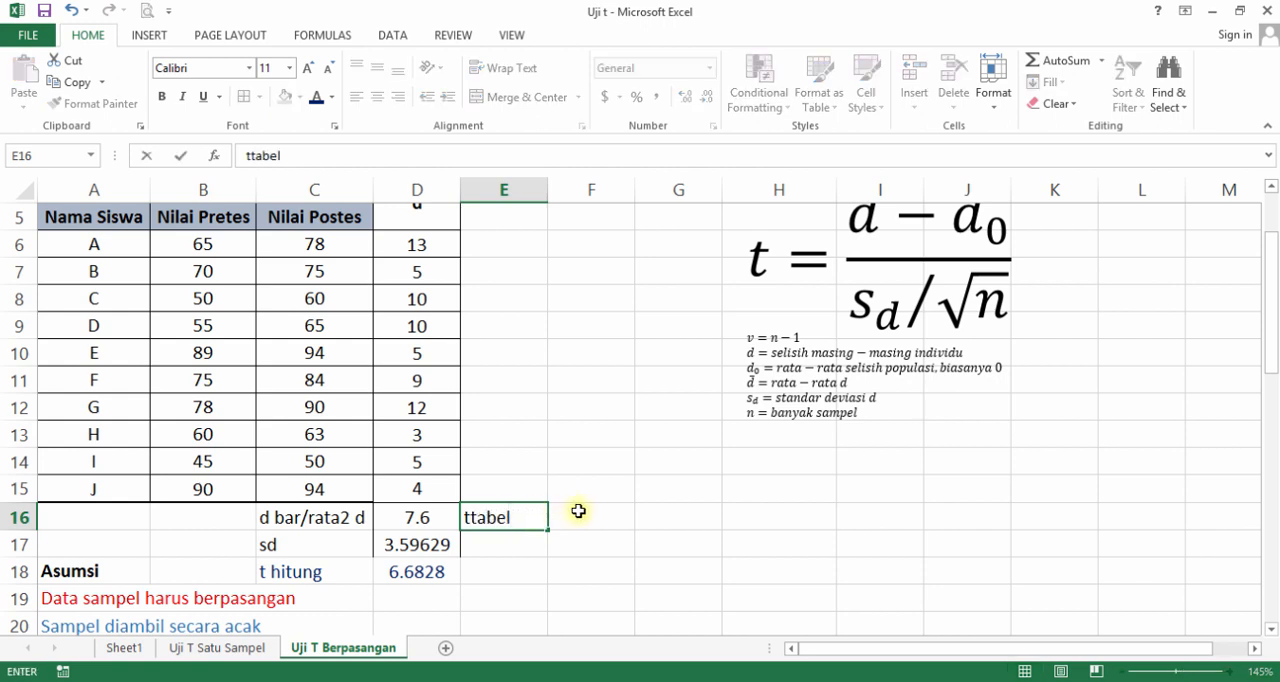
left_click(578, 511)
left_click(533, 520)
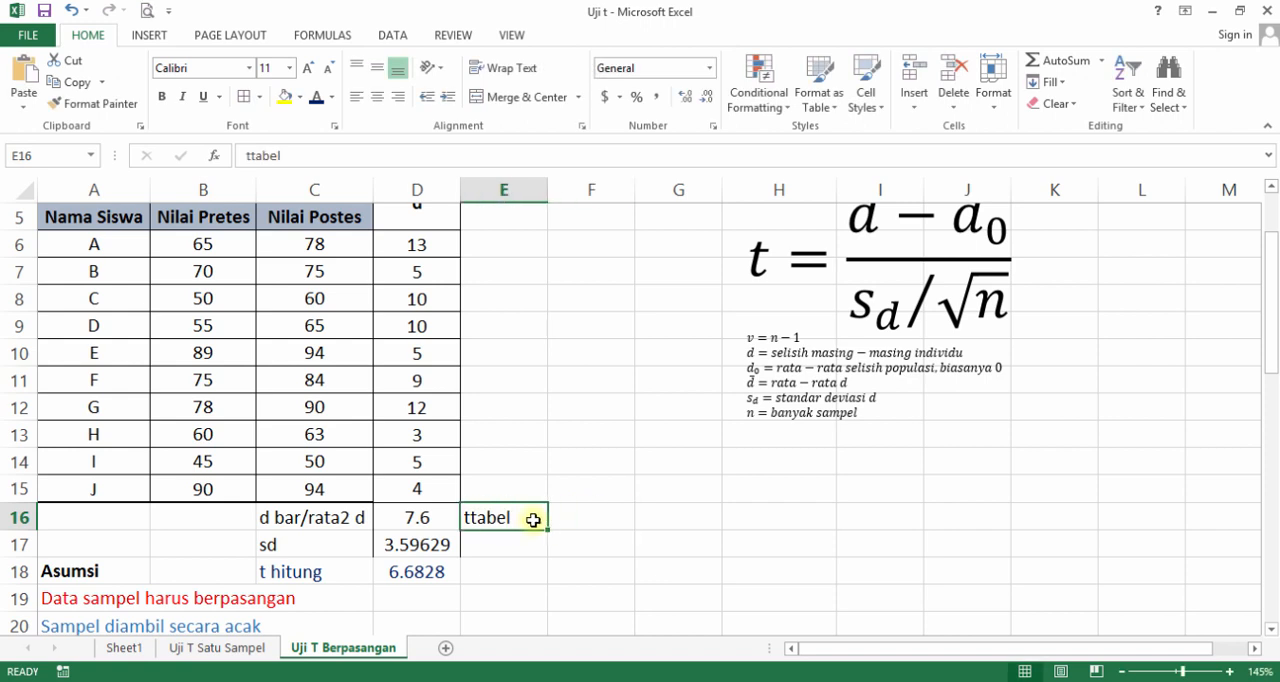
key("Delete")
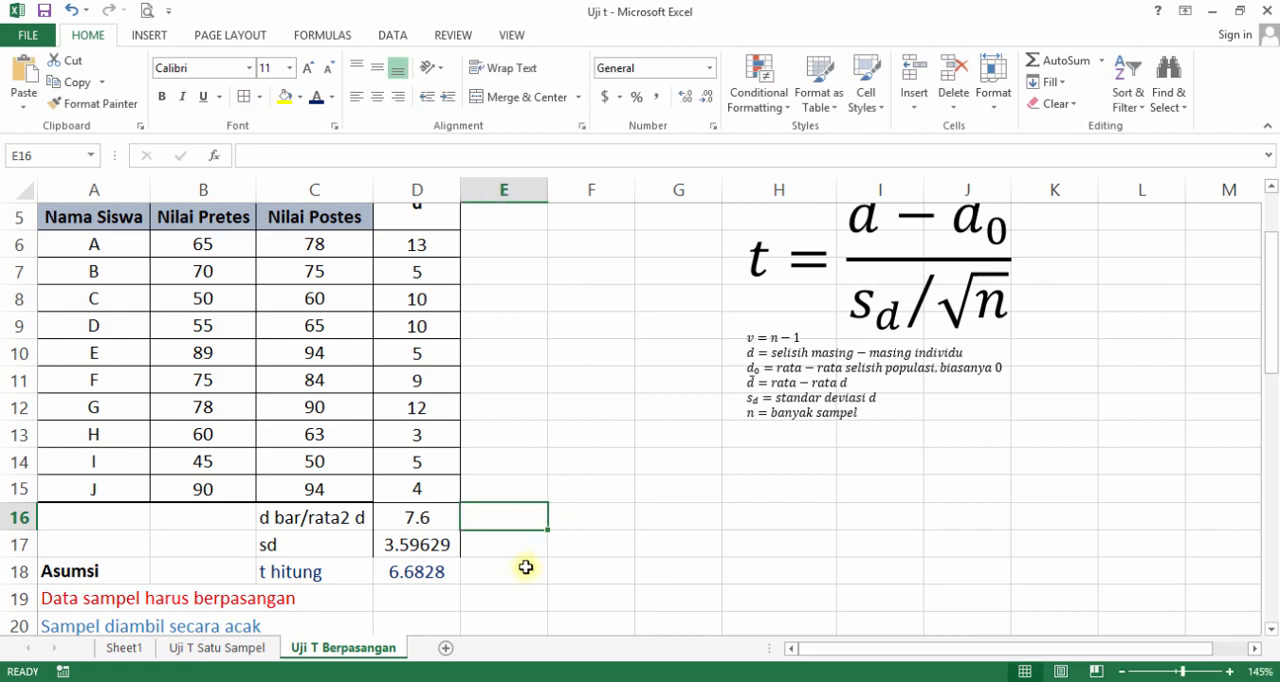
Enter the label ttabel in E18 beside the t hitung value.
left_click(526, 567)
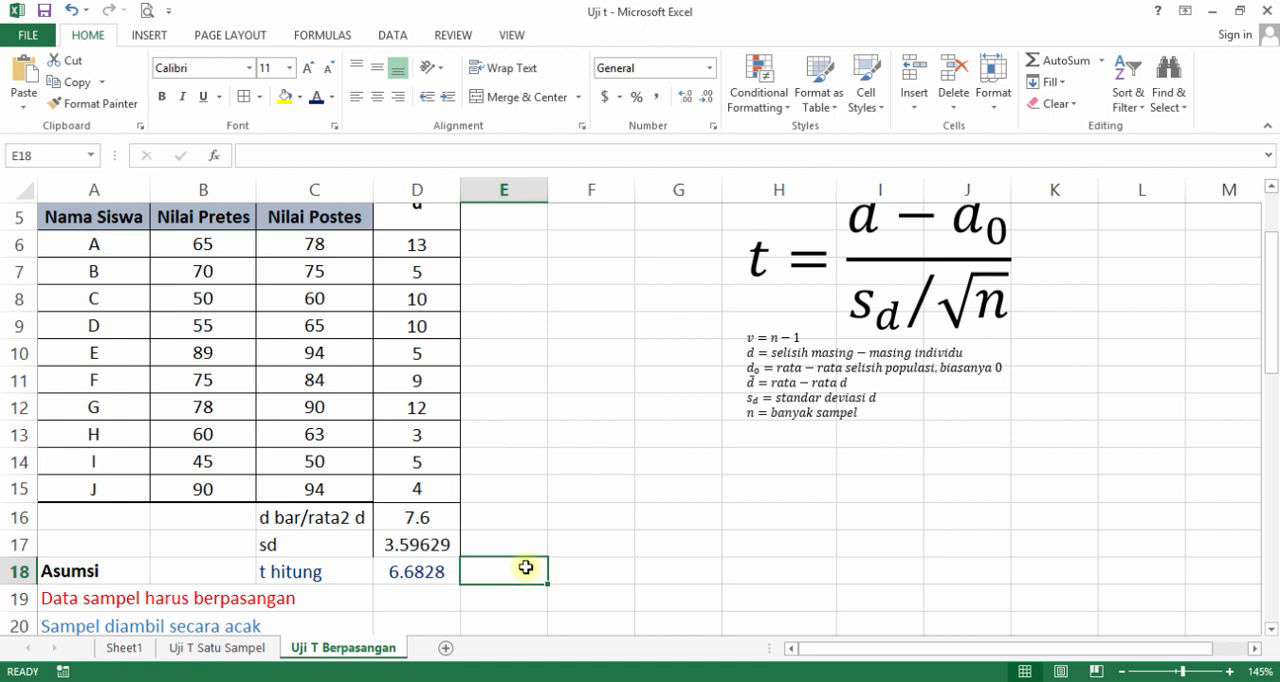
type("ttabe")
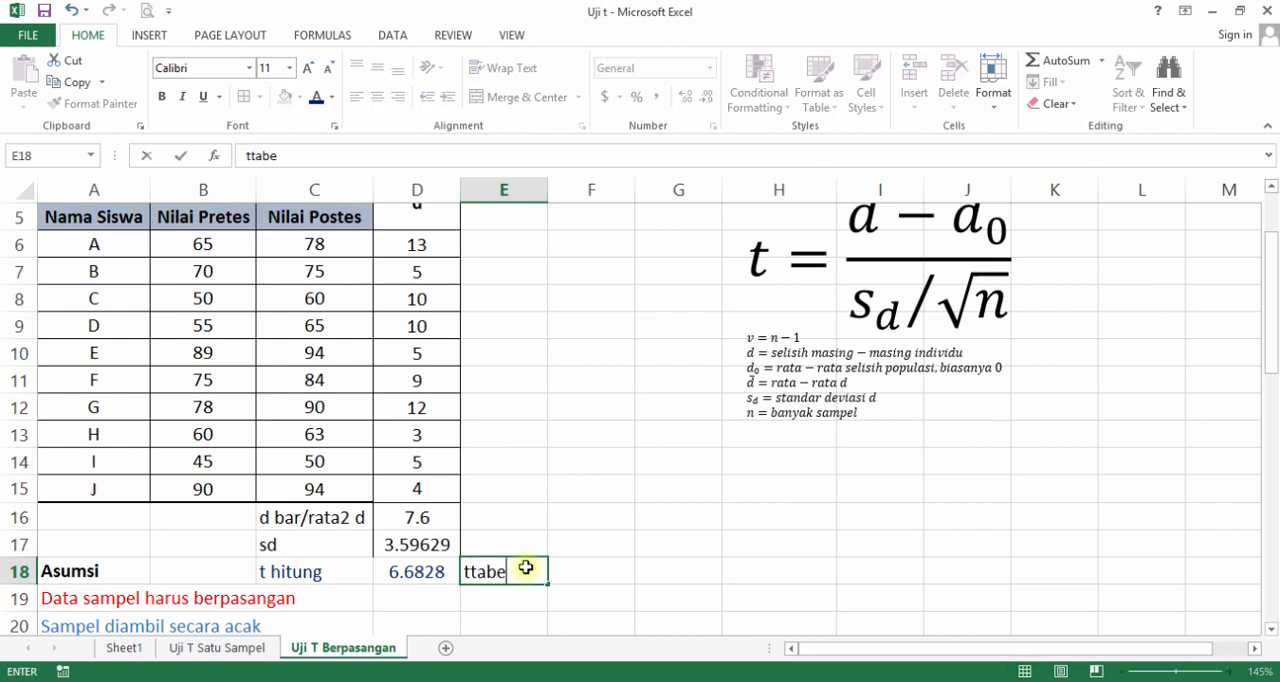
type("l")
key("Tab")
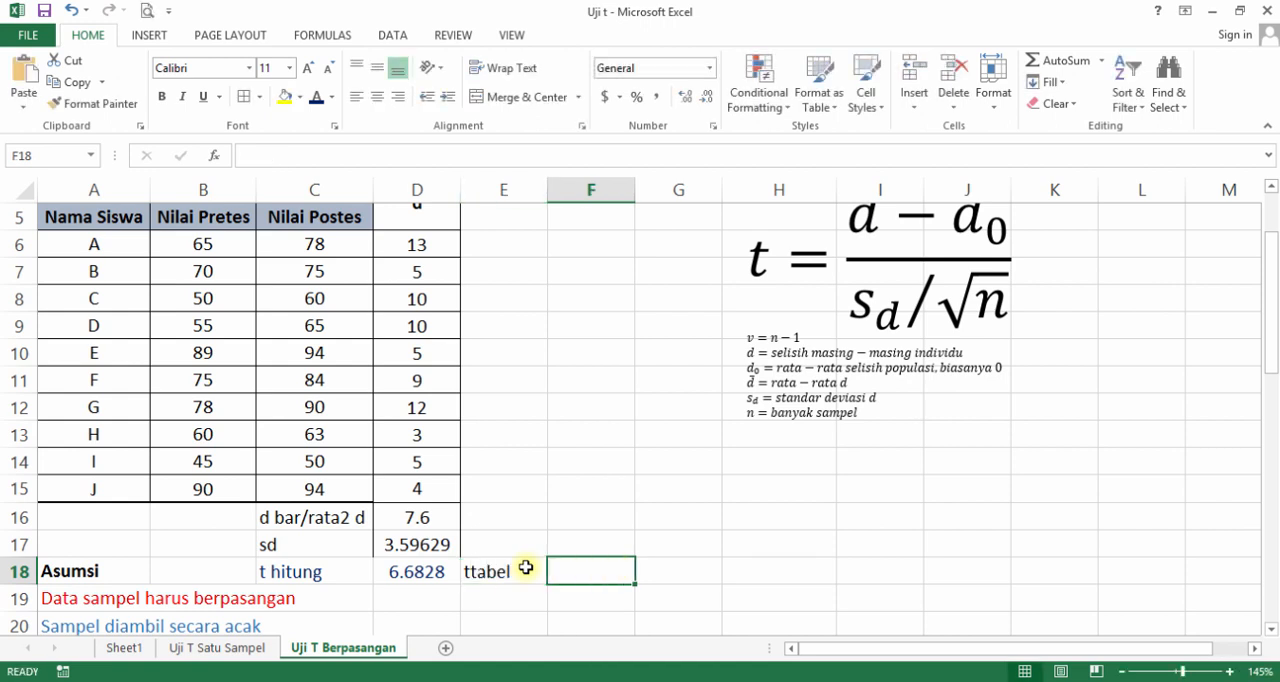
Calculate the critical t value in F18 with =TINV(0.05,9), using a 0.05 probability and 9 degrees of freedom.
type("=tin")
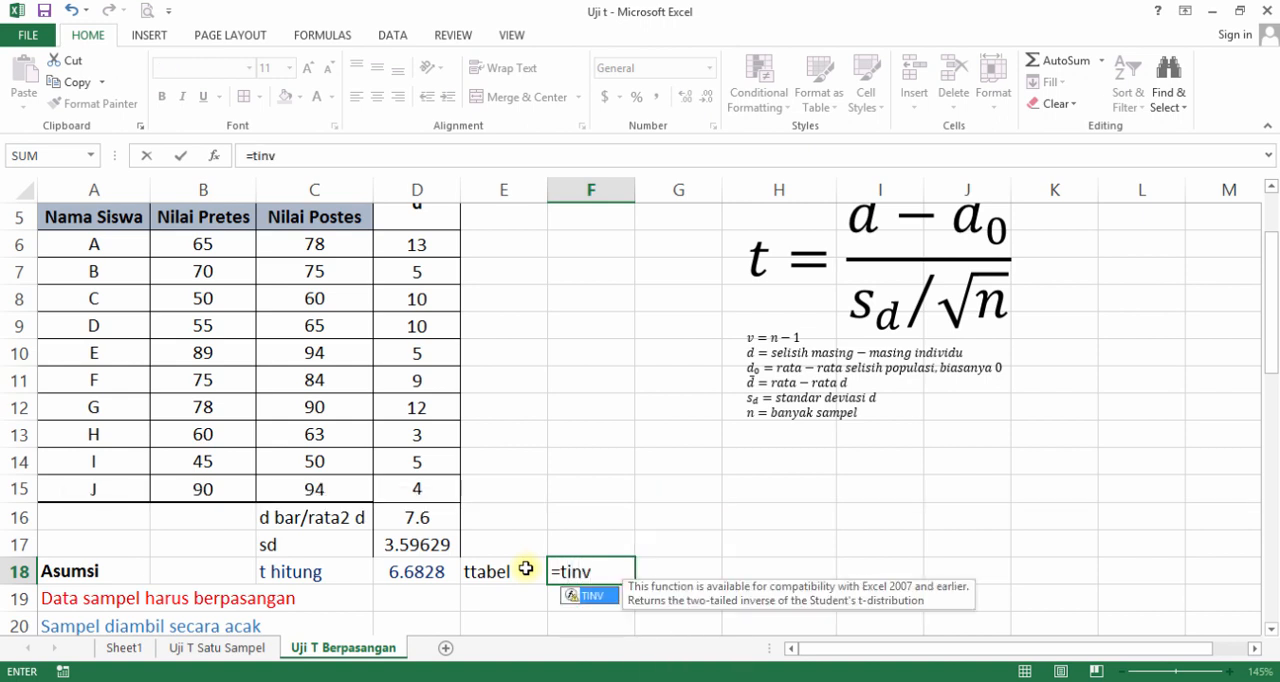
type("v")
double_click(594, 597)
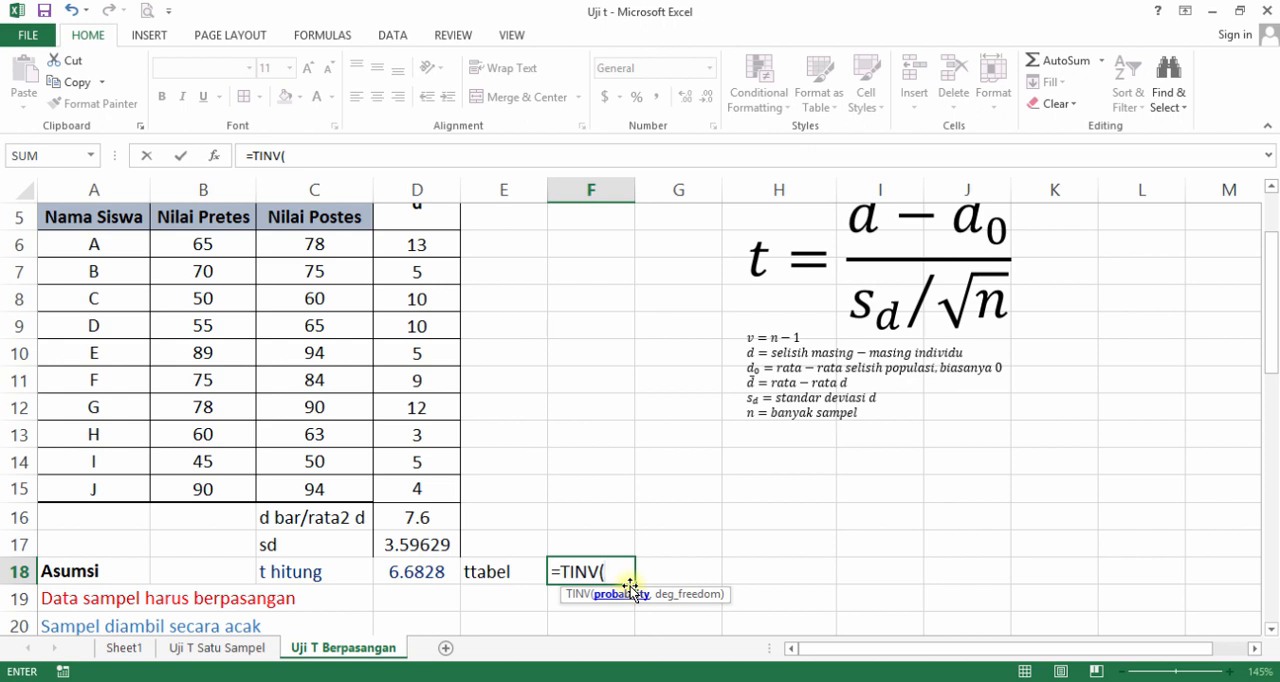
type("0")
type(".05")
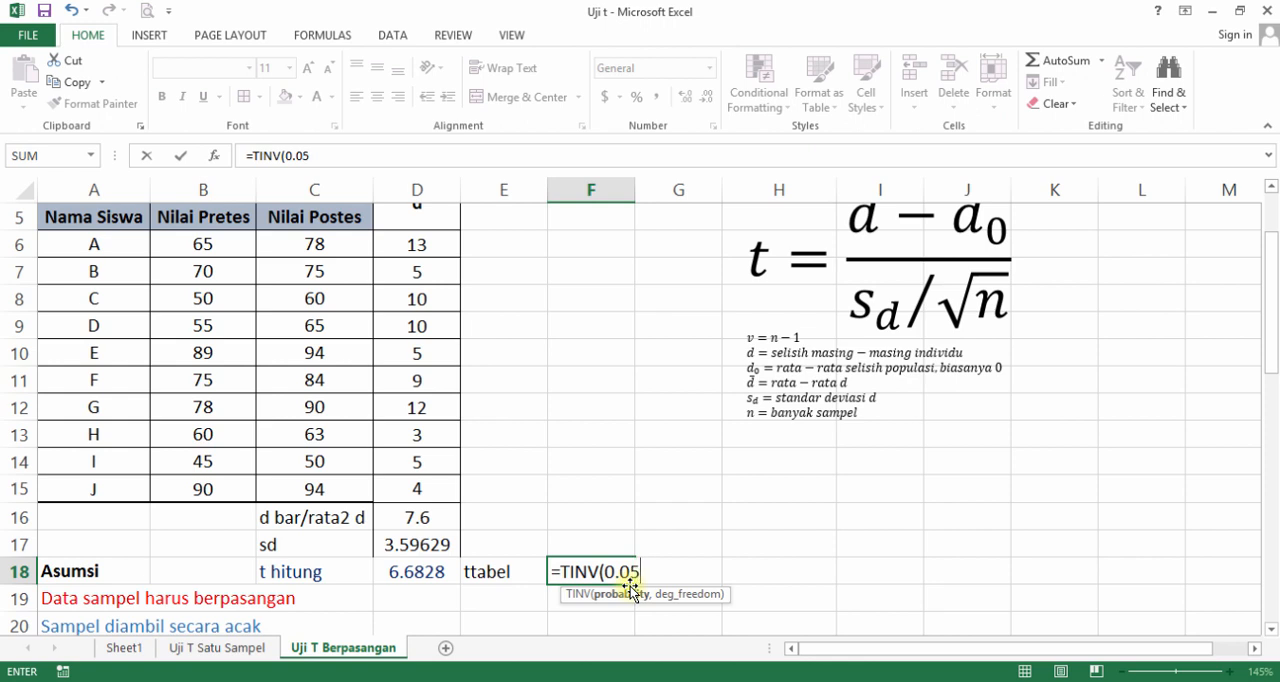
type(",")
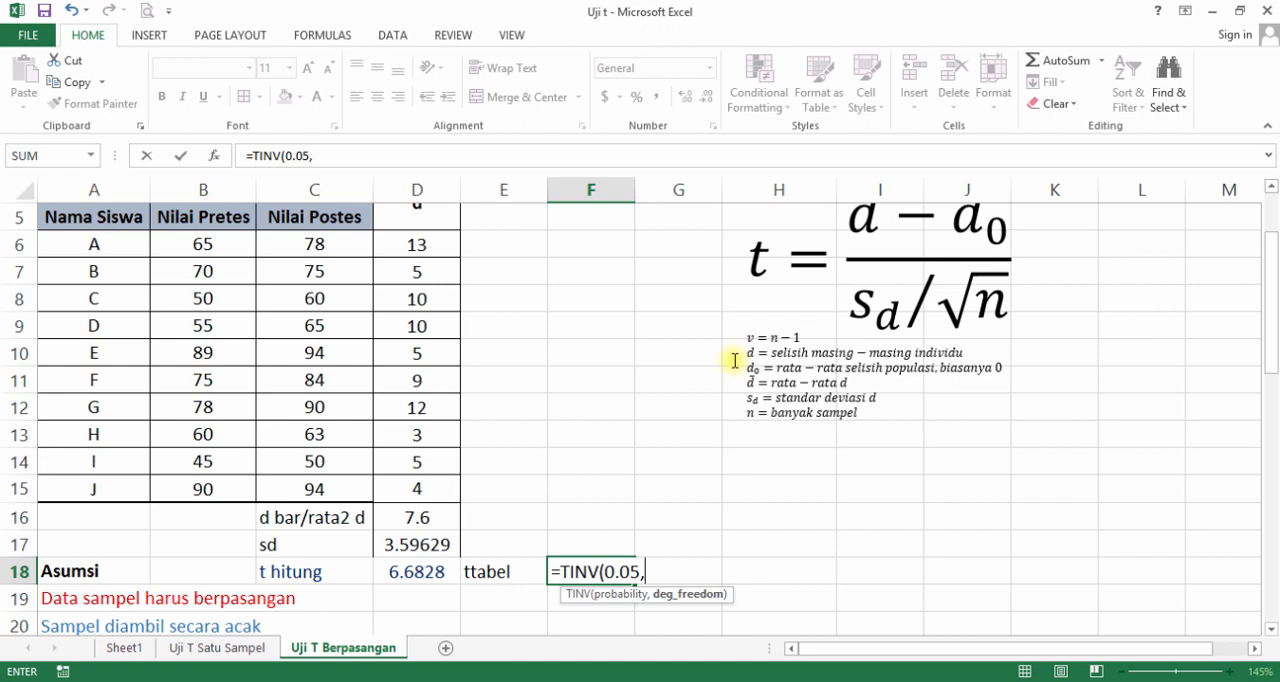
type("9")
key("Return")
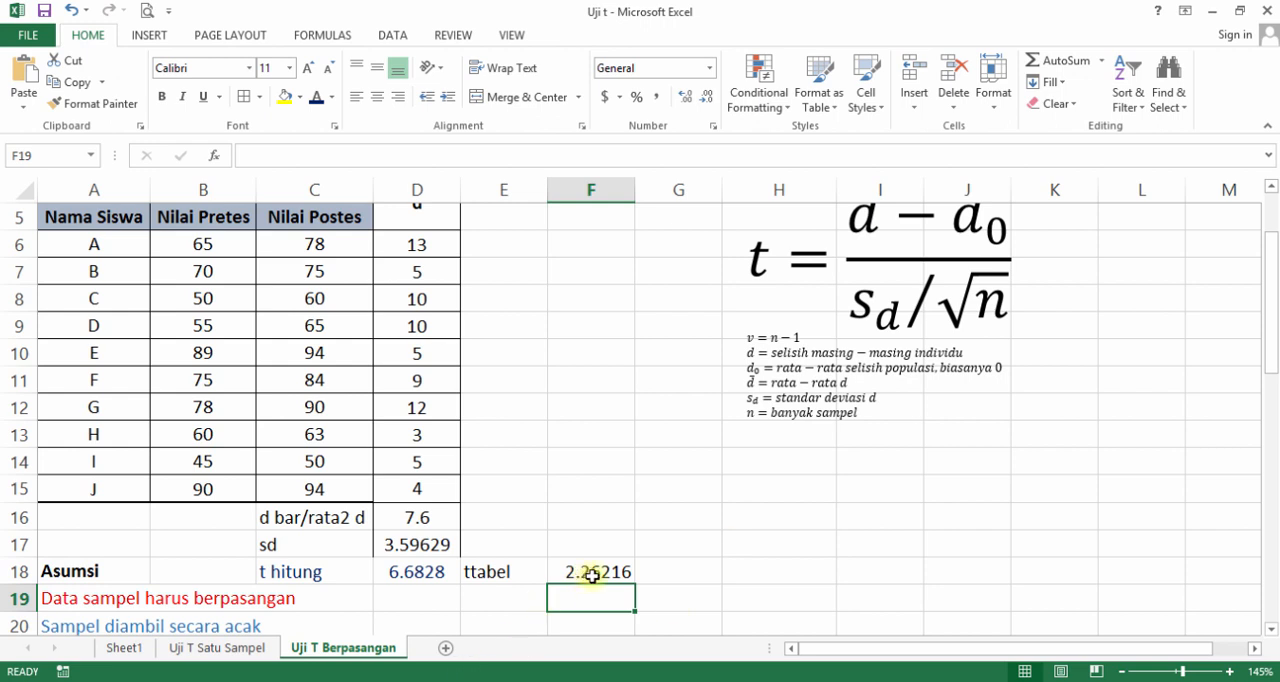
Center the ttabel value in F18 and set the font colour of E18:F18 to light blue.
left_click(592, 576)
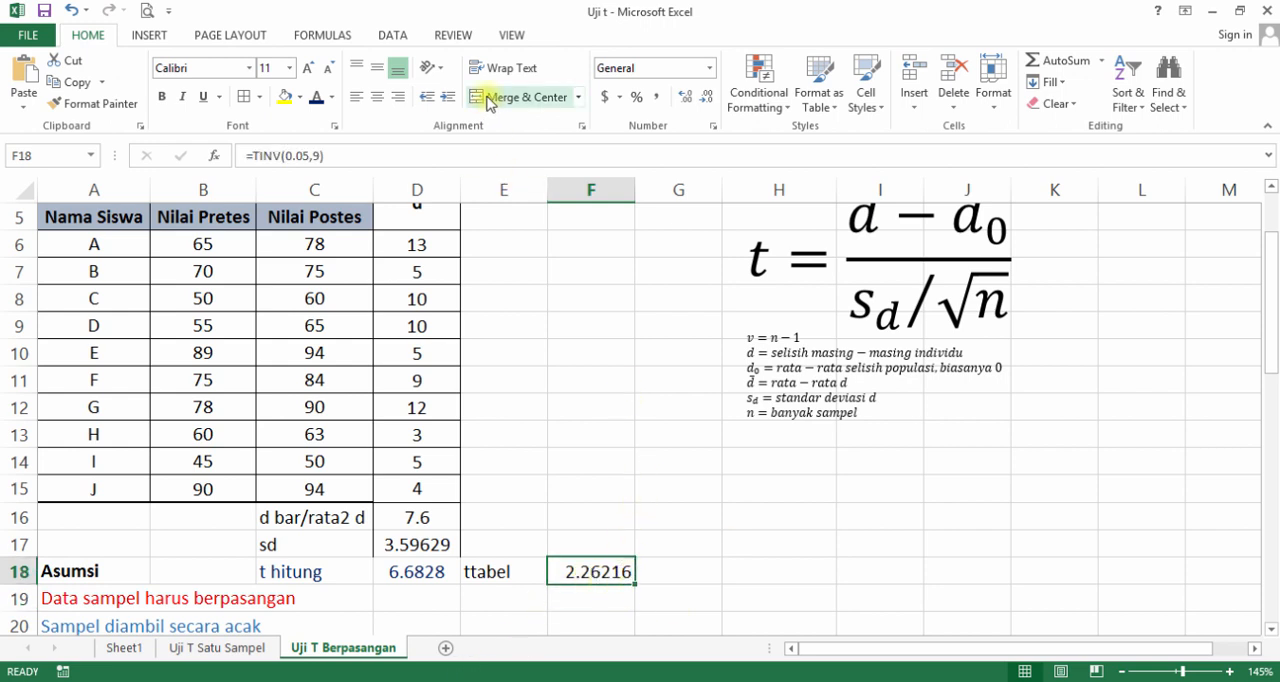
left_click(377, 97)
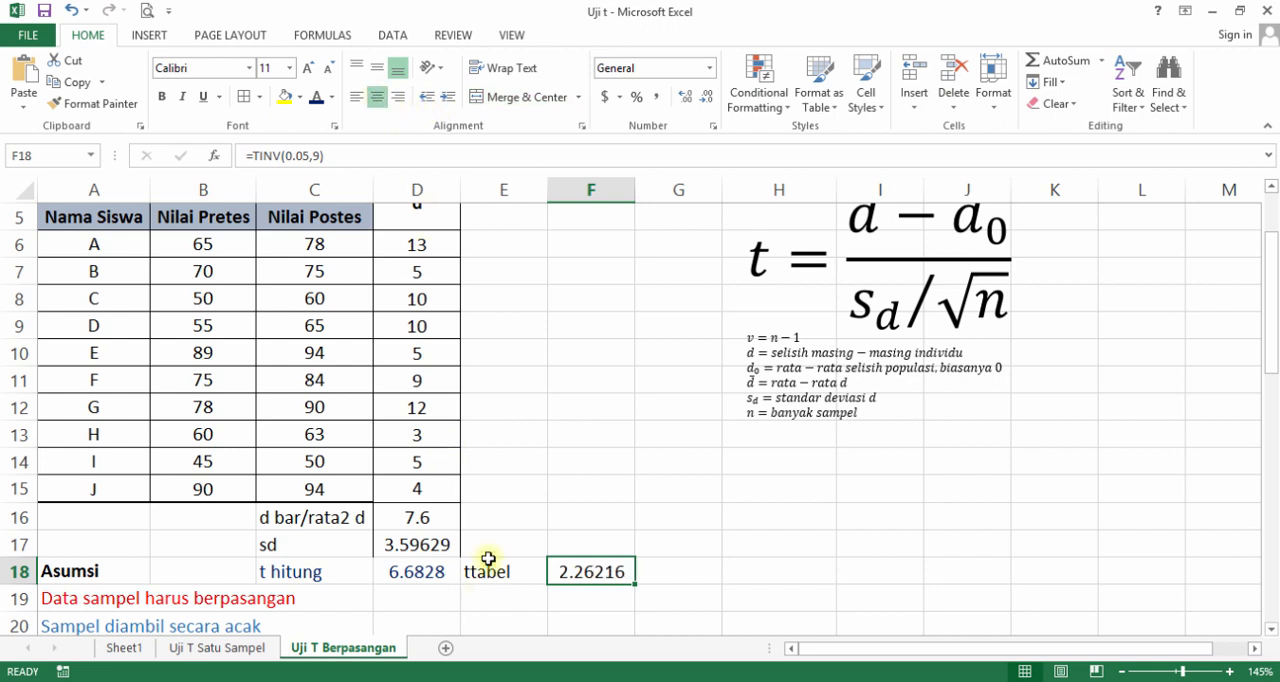
left_click_drag(484, 574, 565, 571)
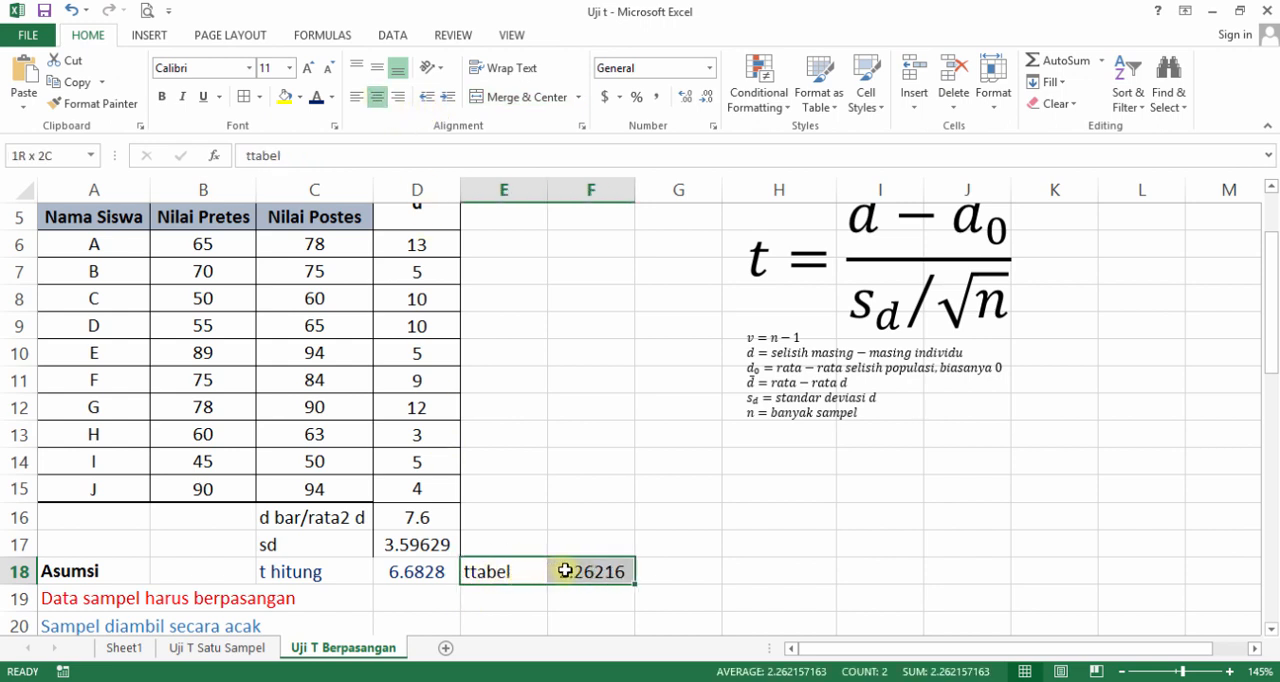
left_click(331, 97)
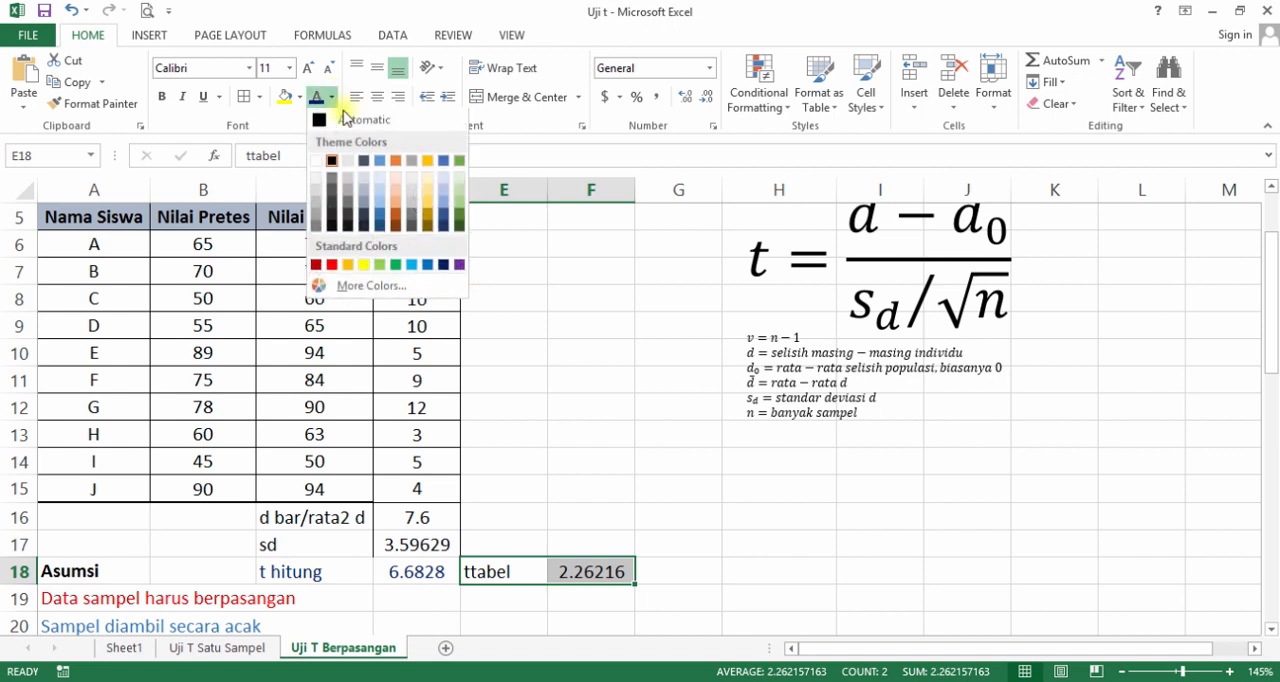
left_click(421, 266)
Paste the copied bell-curve picture of the Terima H0 and Tolak H0 regions and position it over columns H to L, rows 6 to 16.
left_click(668, 462)
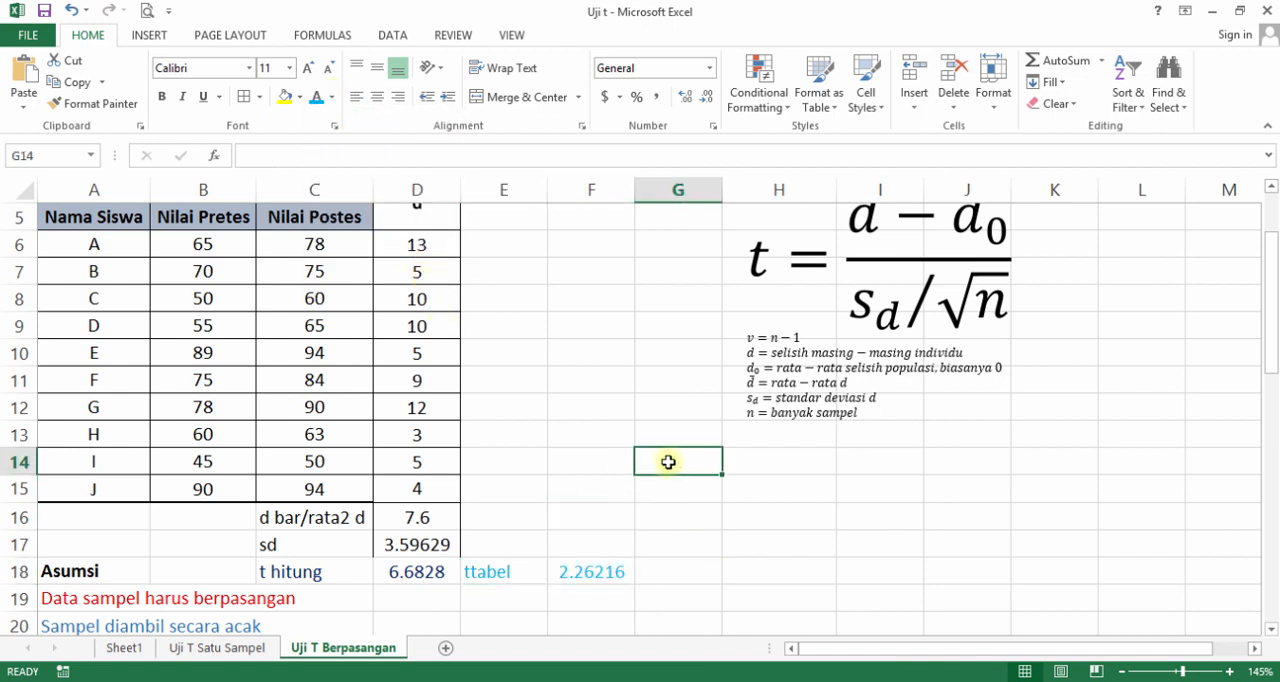
key("ctrl+v")
left_click_drag(794, 491, 815, 302)
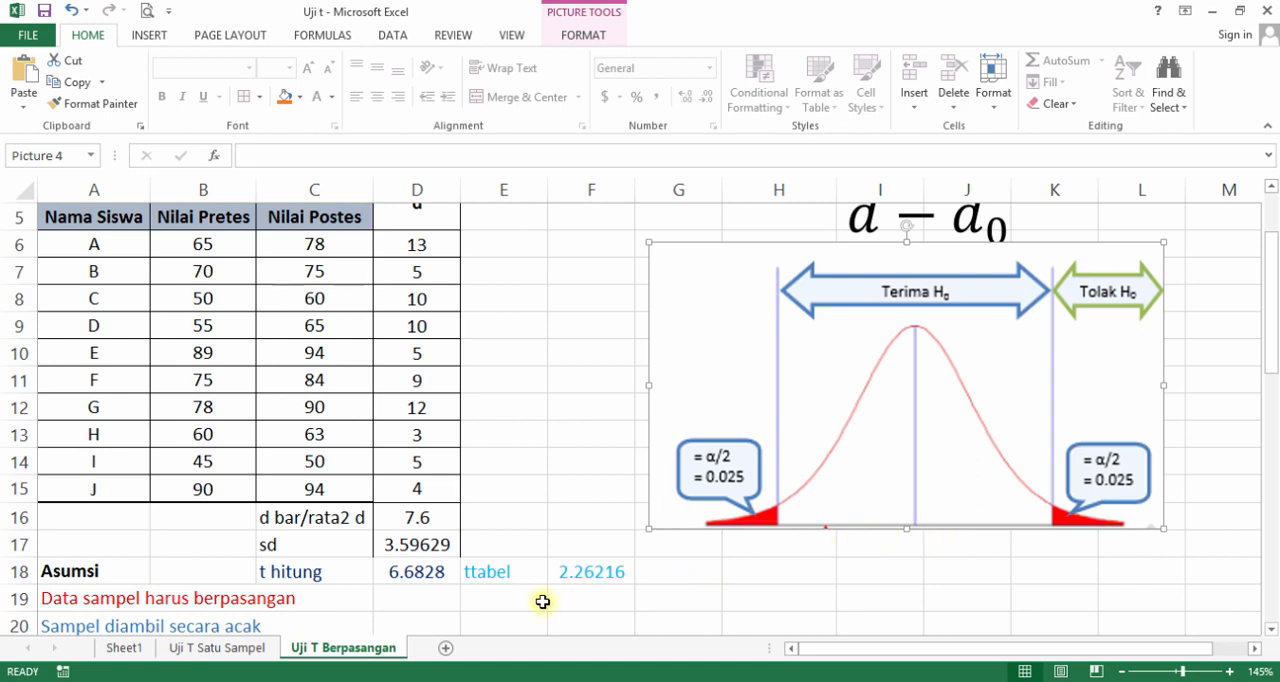
left_click(774, 541)
left_click_drag(882, 478, 938, 476)
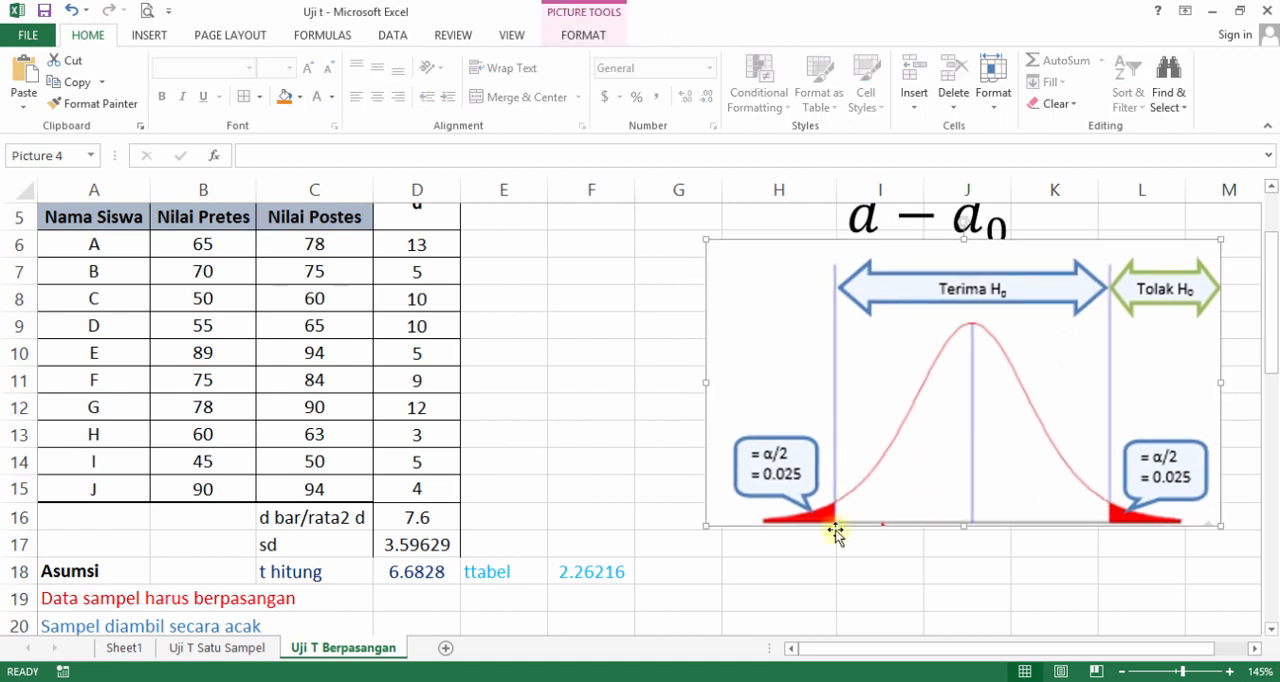
left_click(823, 548)
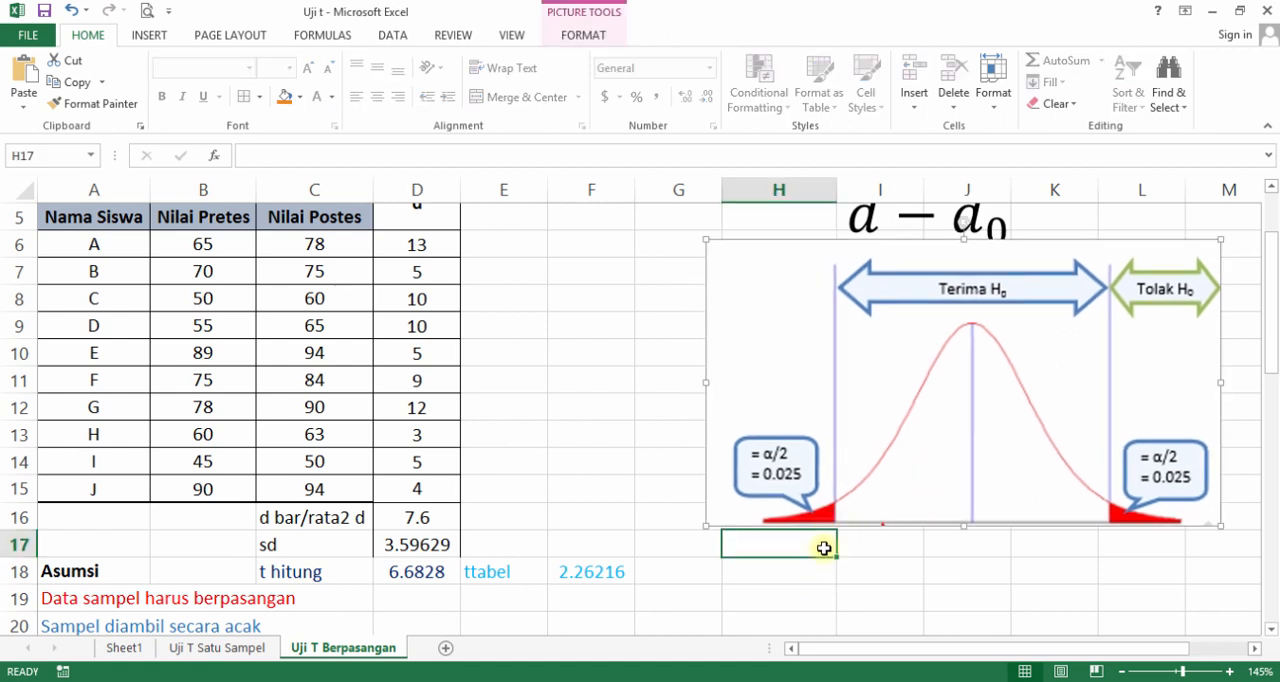
Enter the negative critical value -2.26216 in H17, below the curve's lower rejection boundary.
type("-")
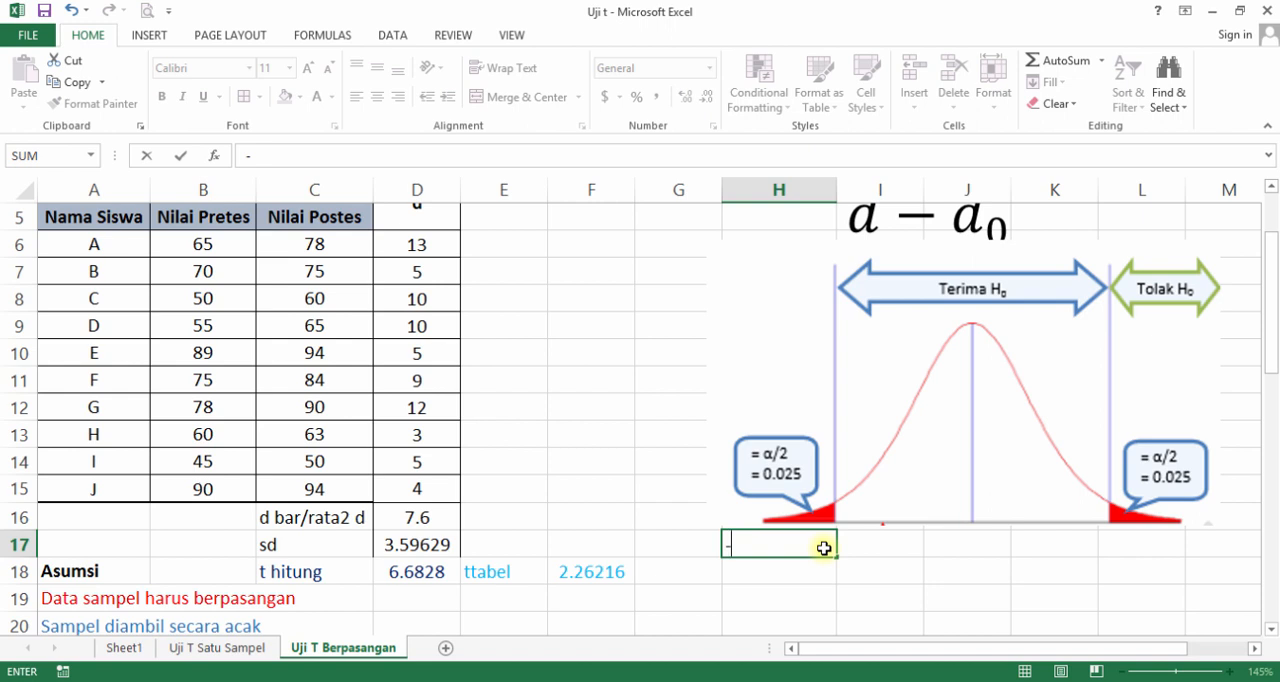
type("2.262")
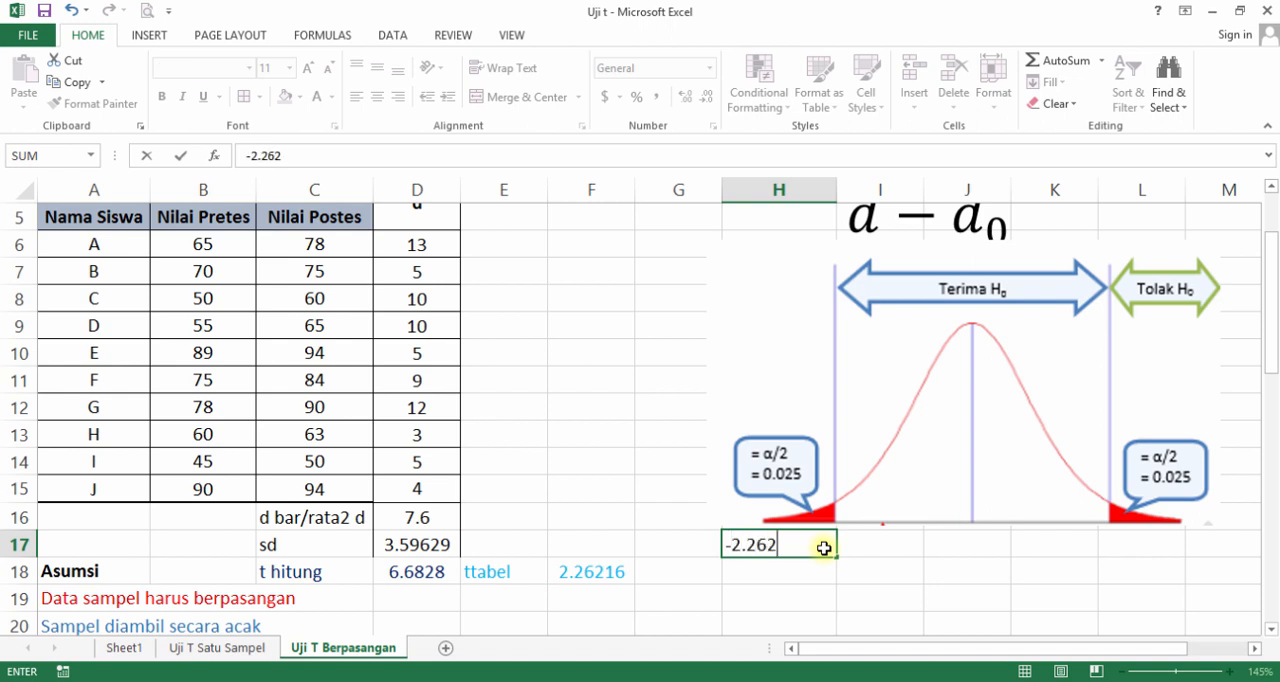
type("16")
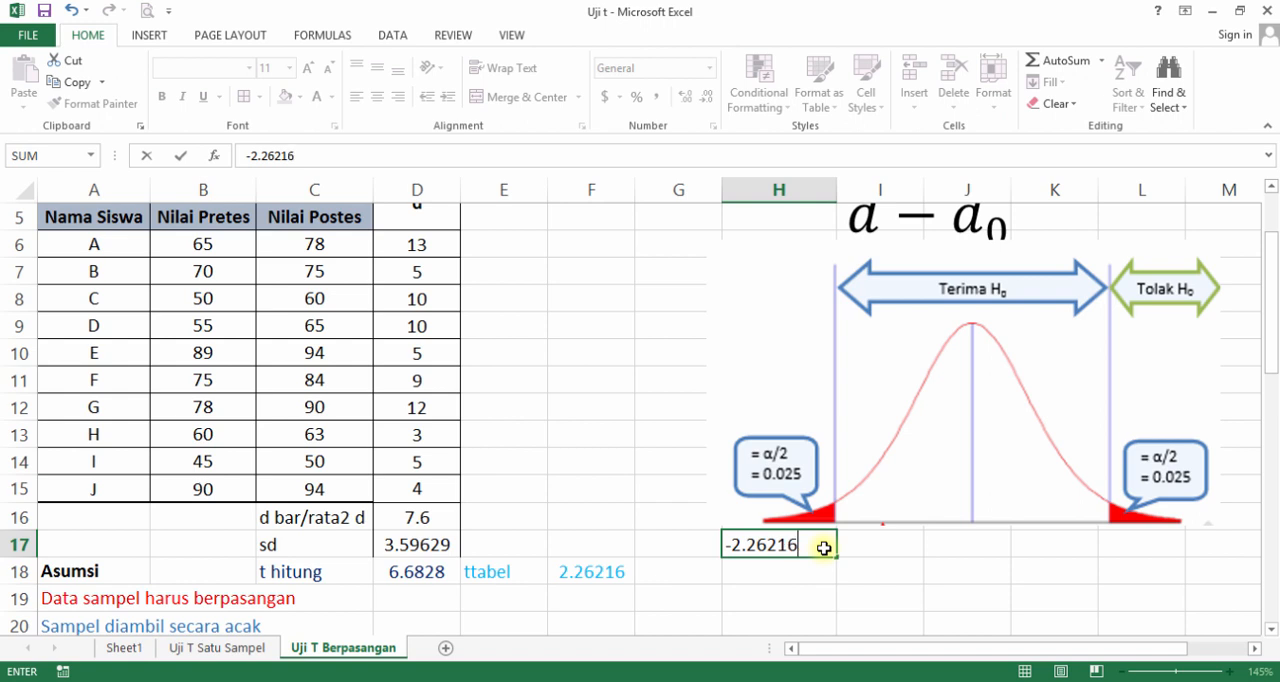
left_click(877, 567)
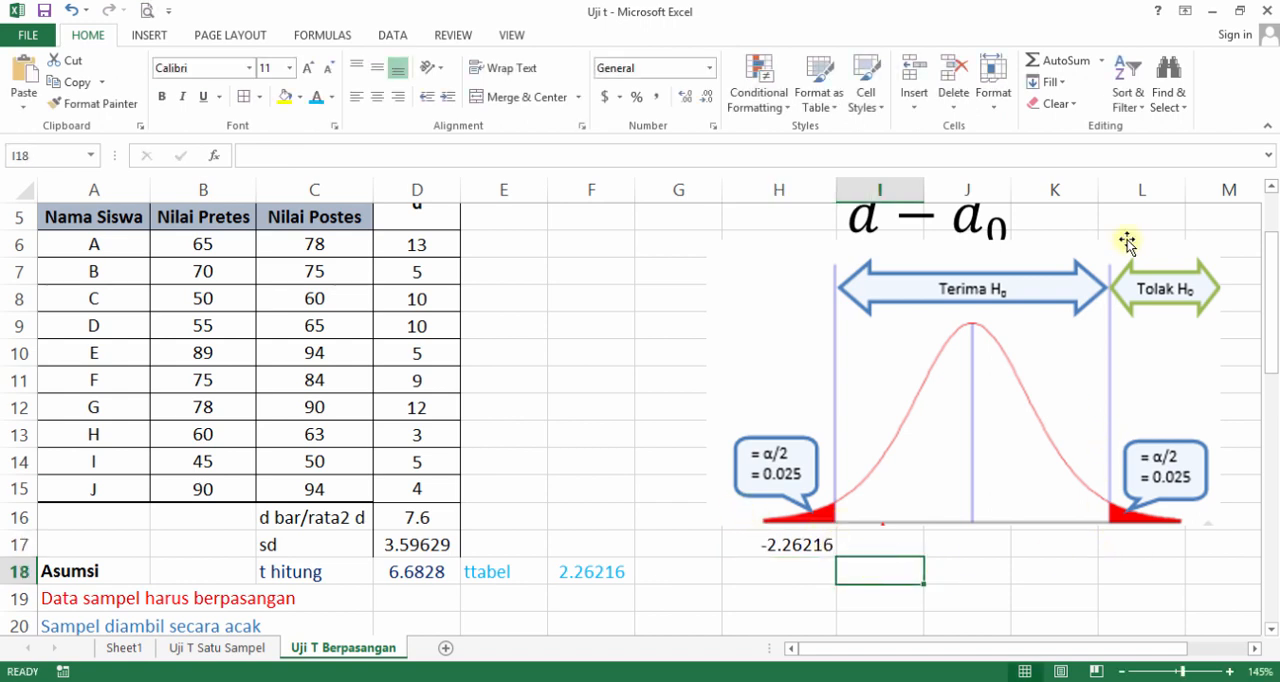
Widen column K slightly and enter the positive critical value 2.26216 in L17, below the curve's upper rejection boundary.
left_click_drag(1098, 184, 1105, 184)
left_click(1137, 536)
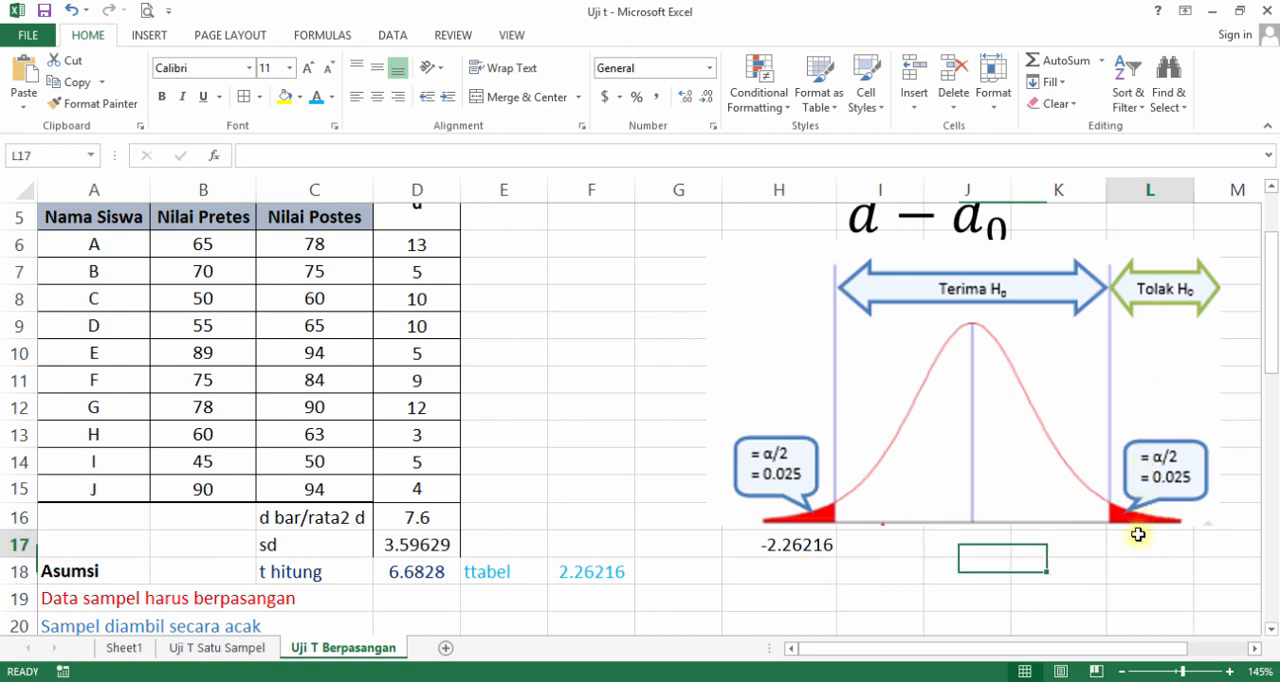
type("2.")
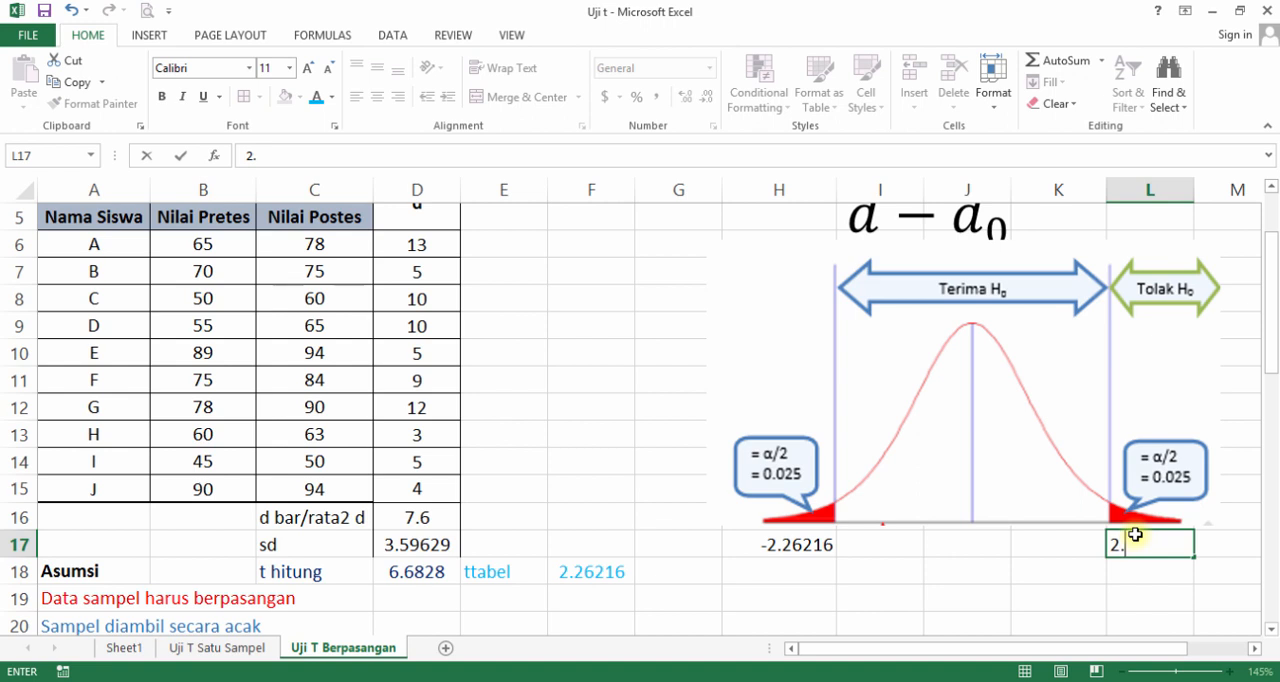
type("26216")
left_click(1149, 577)
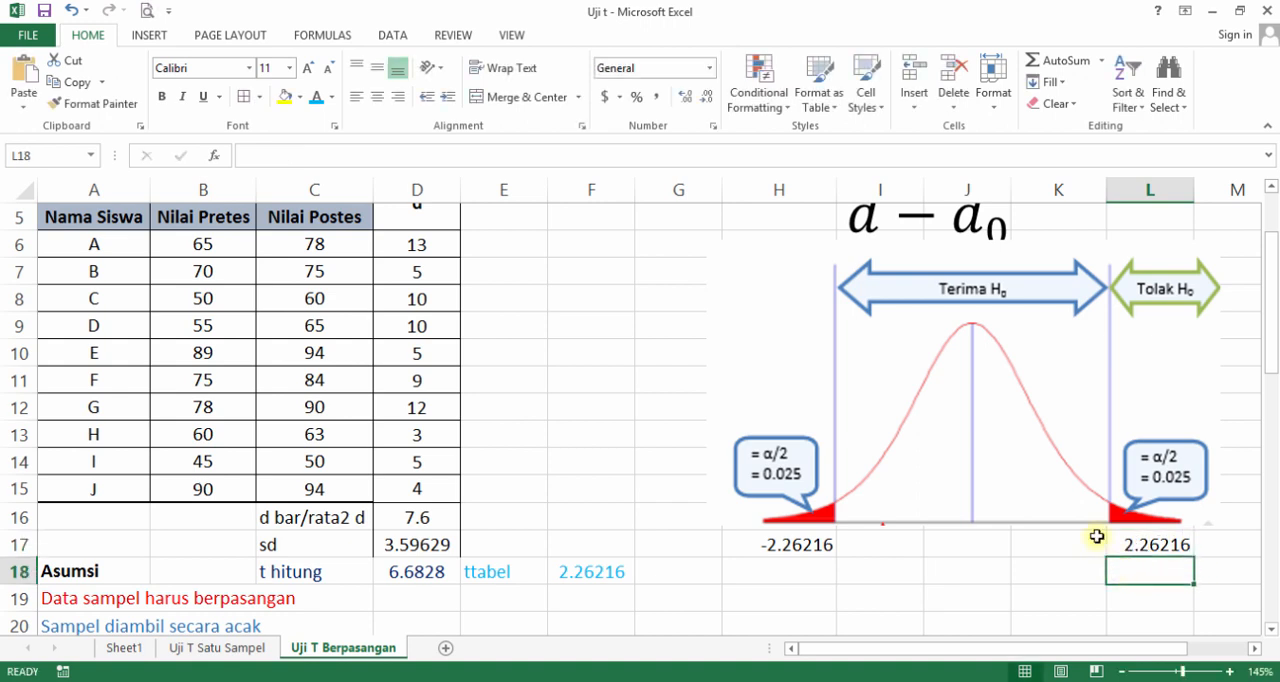
left_click_drag(863, 543, 1037, 538)
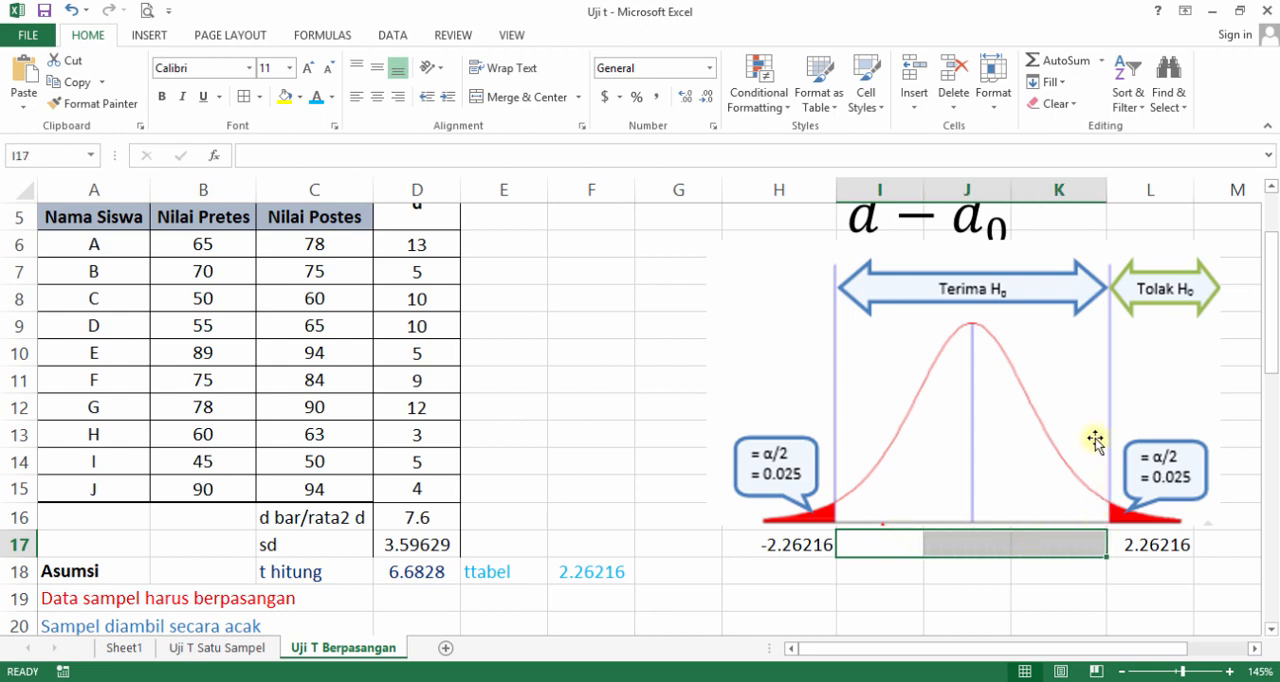
left_click(789, 540)
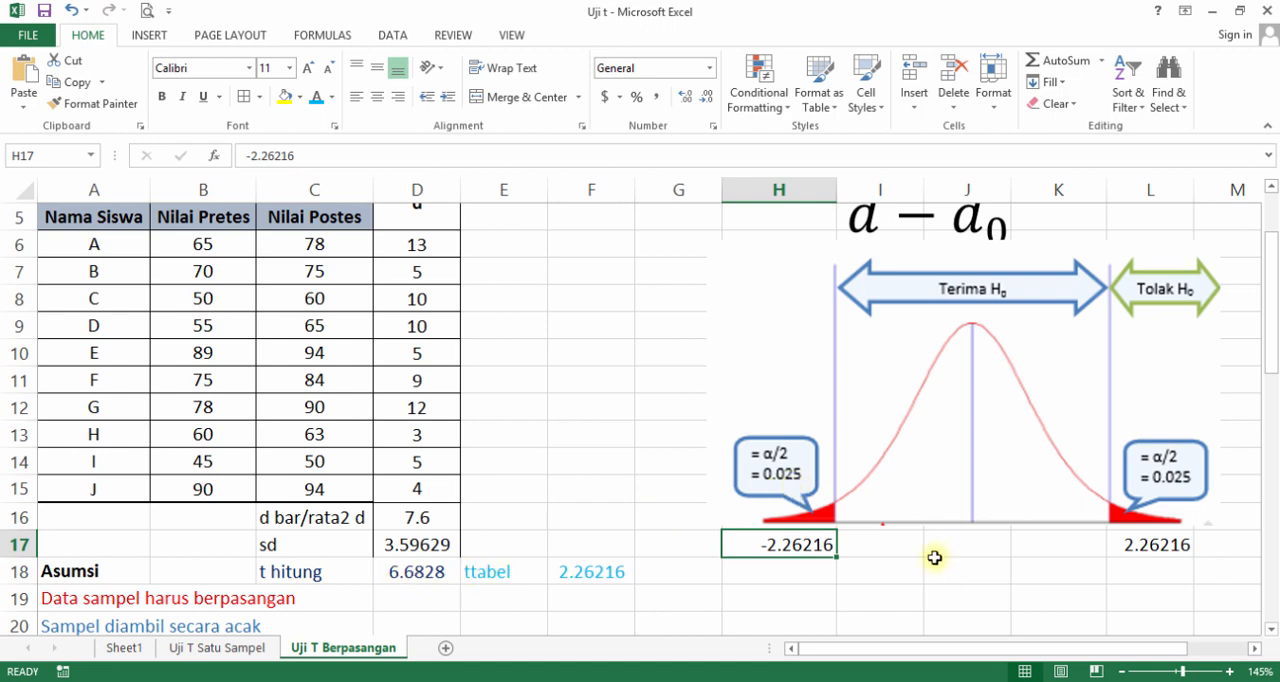
Merge and center L18:N18 and enter the label thitung=6.68282 below the Tolak H0 region.
mouse_move(1140, 572)
left_mouse_down()
mouse_move(1186, 584)
mouse_move(1128, 580)
left_mouse_up()
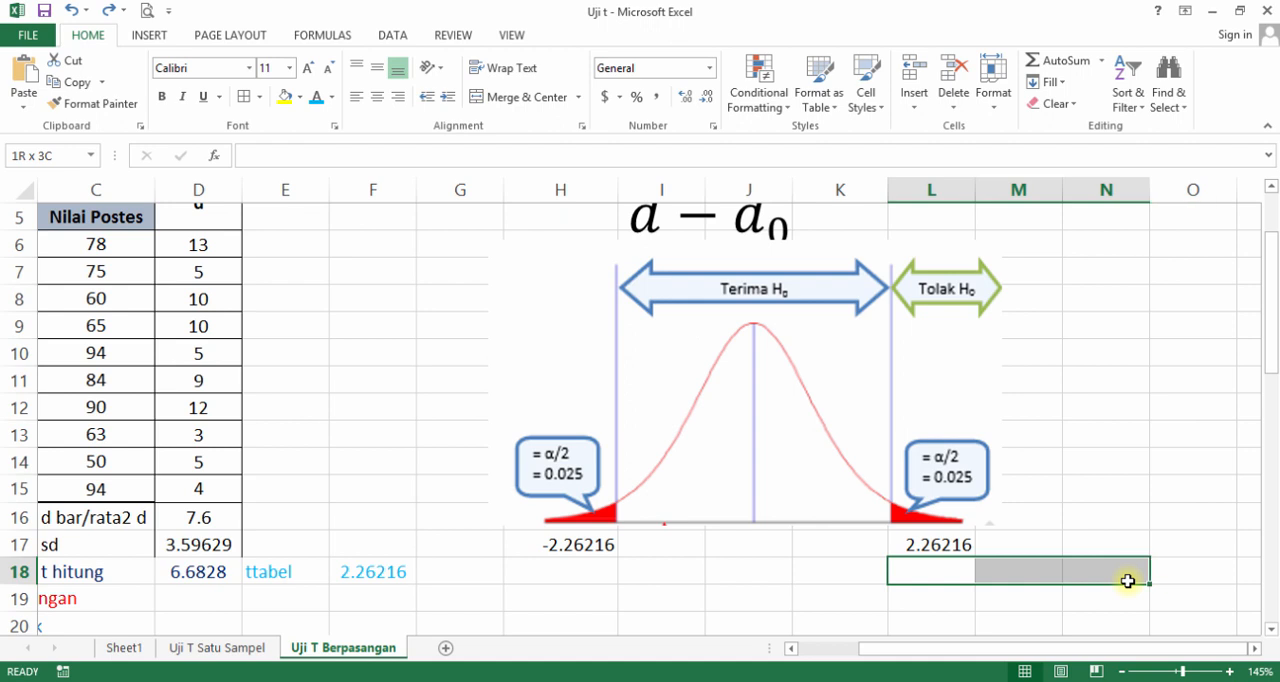
left_click(525, 97)
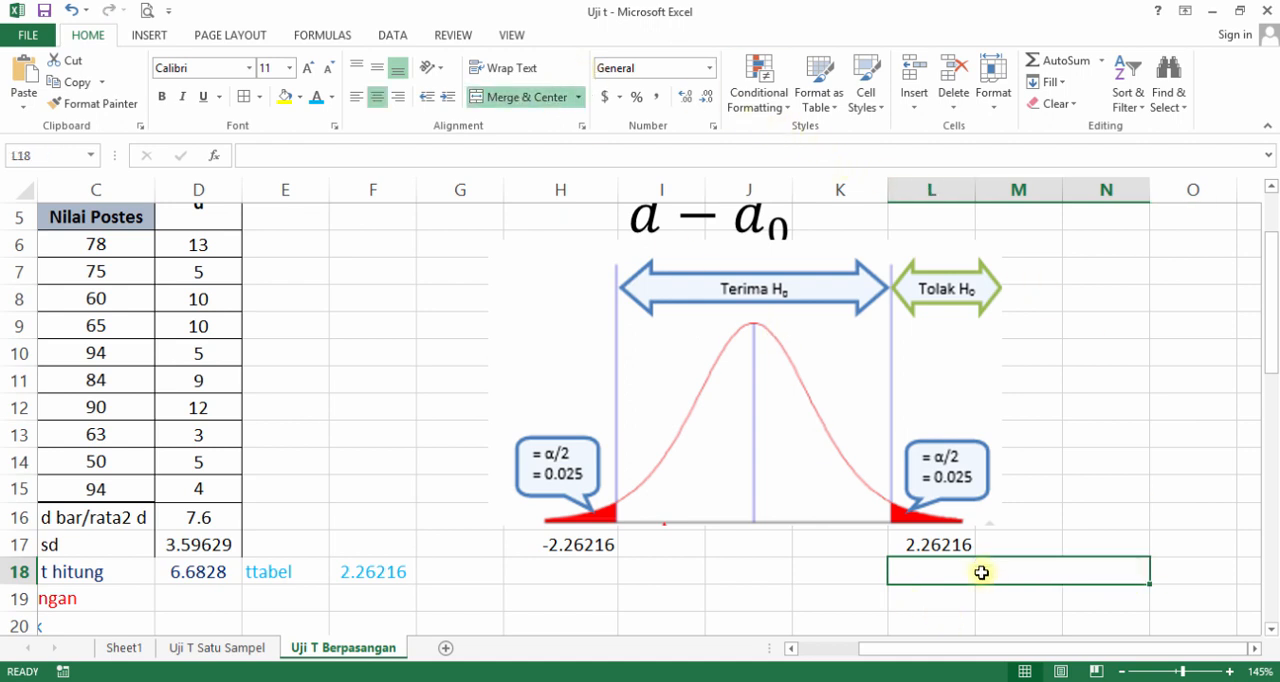
type("thitung")
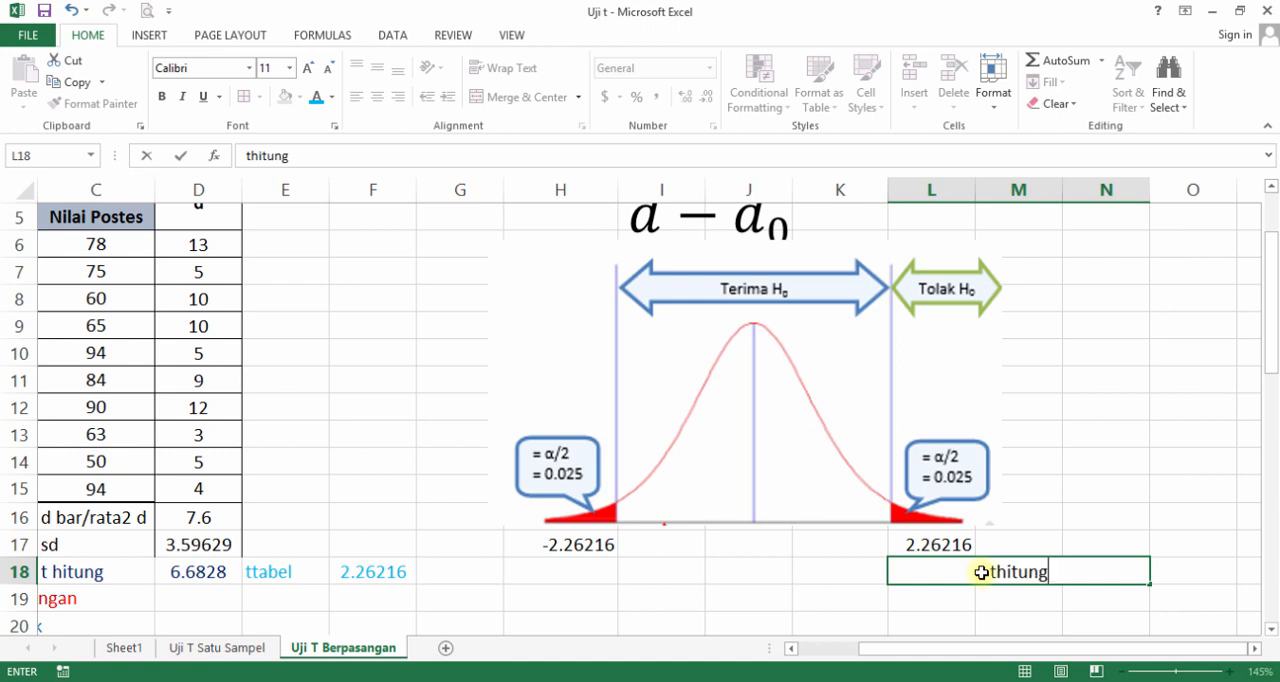
type("=")
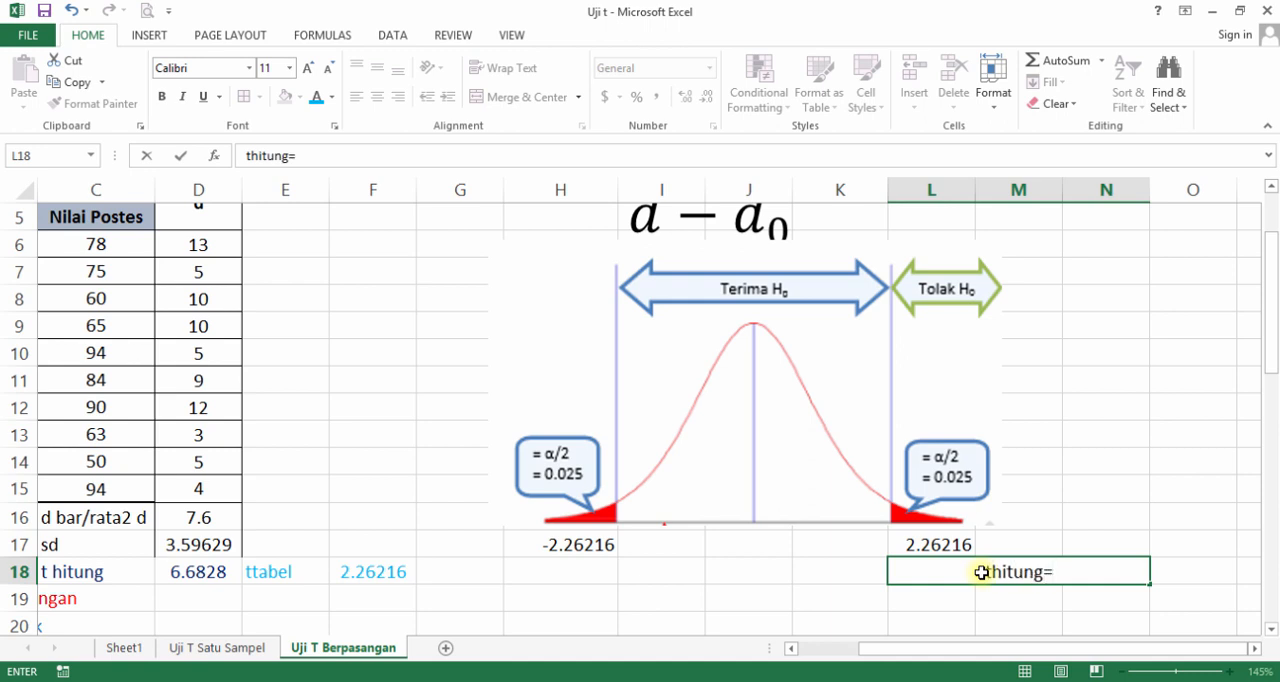
type("6/")
key("BackSpace")
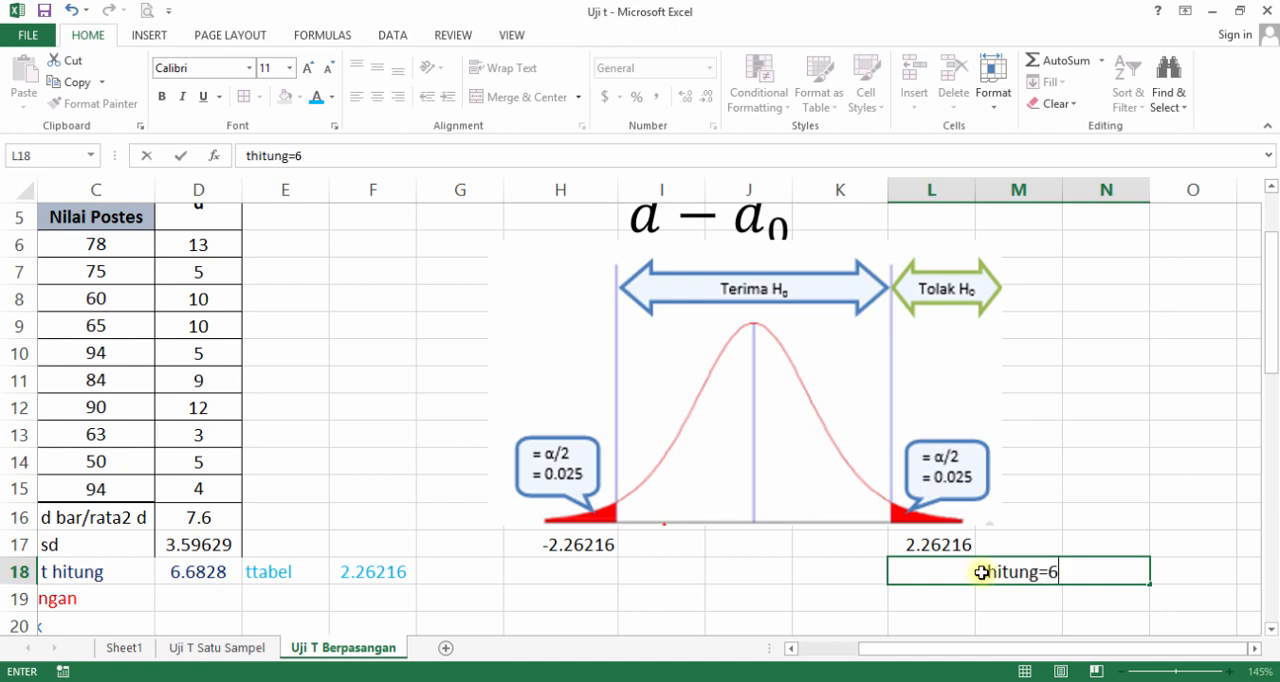
type(".68")
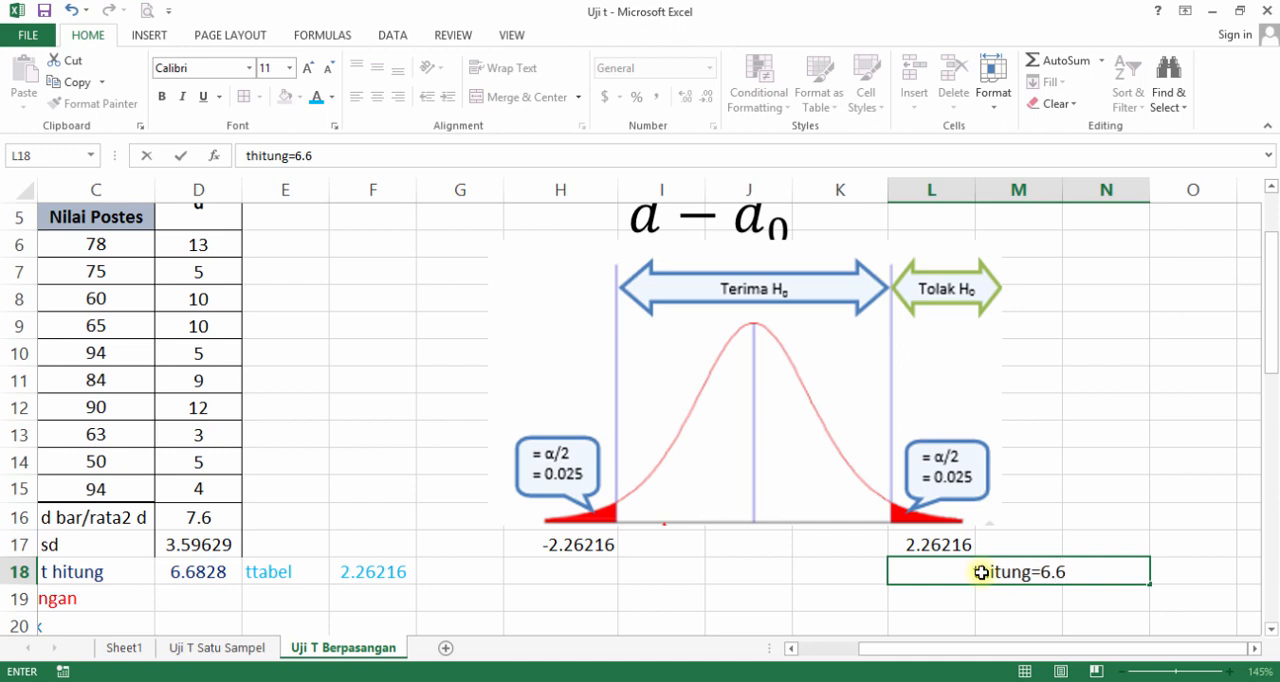
type("2")
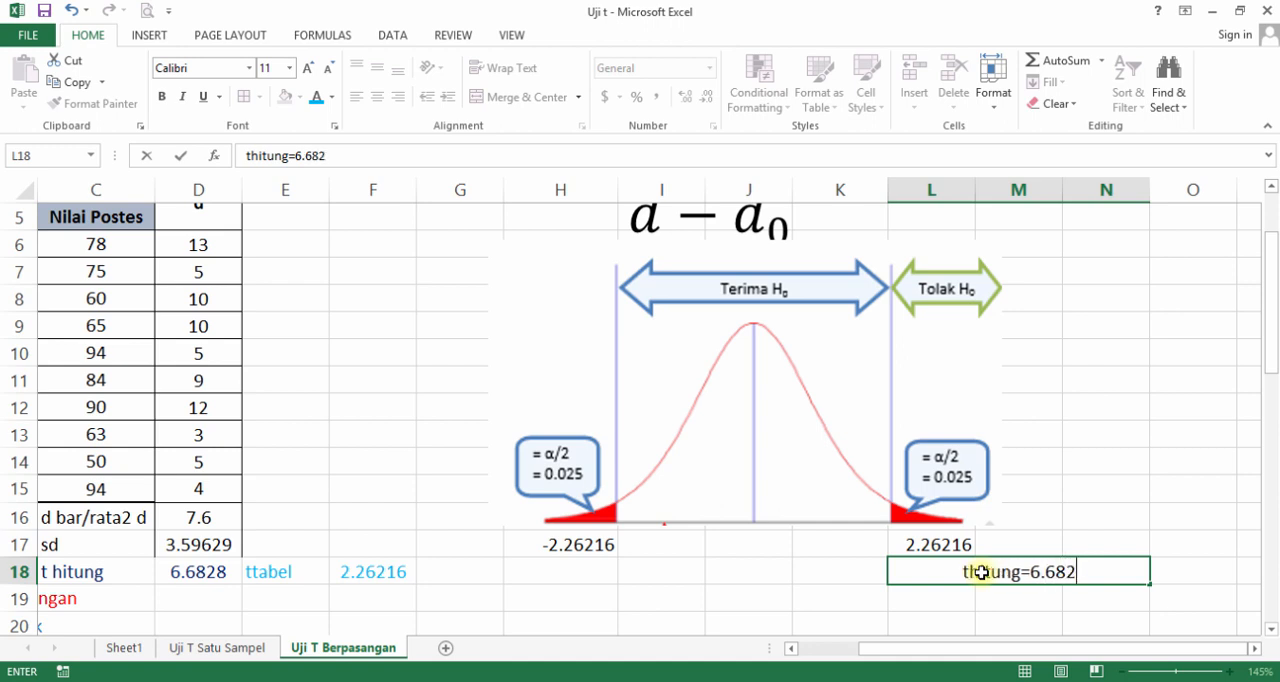
type("82")
left_click(1058, 484)
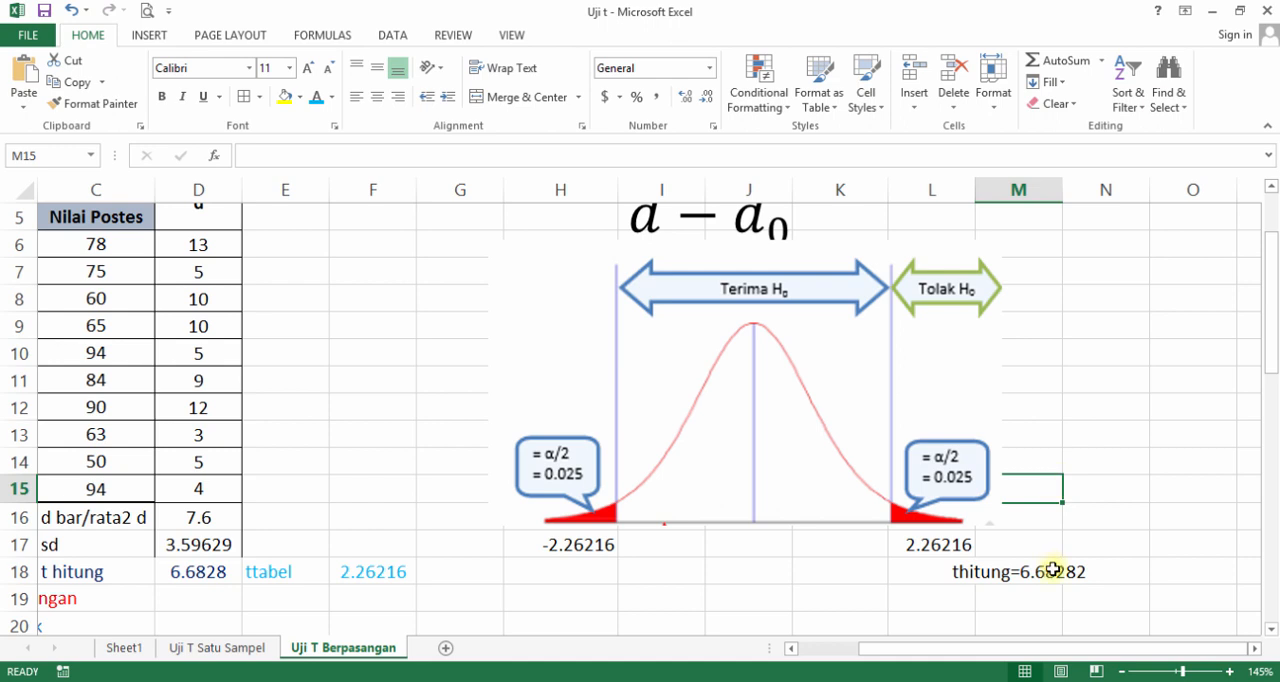
Highlight the merged thitung label in L18:N18 with a yellow fill.
left_click_drag(930, 571, 1105, 571)
left_click(520, 97)
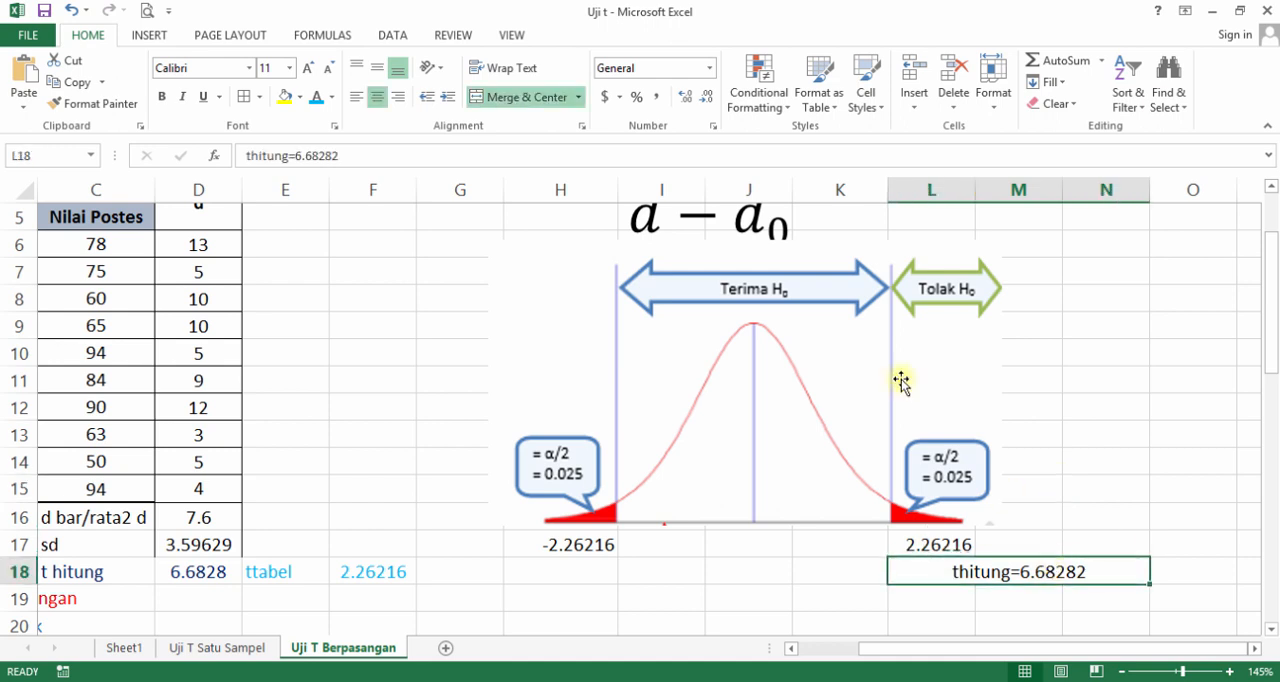
left_click(288, 99)
left_click(1160, 470)
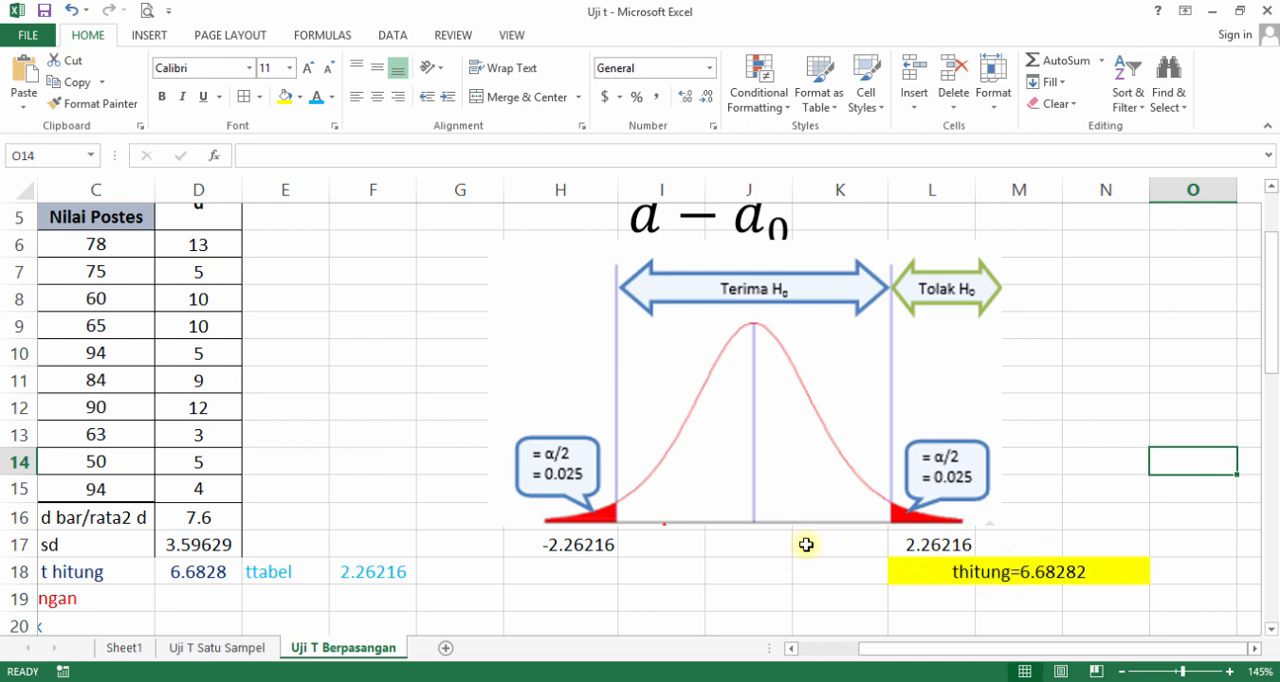
Compare the thitung label with the Terima H0 range in row 17, and review the hypotheses in rows 24 to 29 and the case description.
left_click(645, 553)
left_click_drag(763, 548, 820, 551)
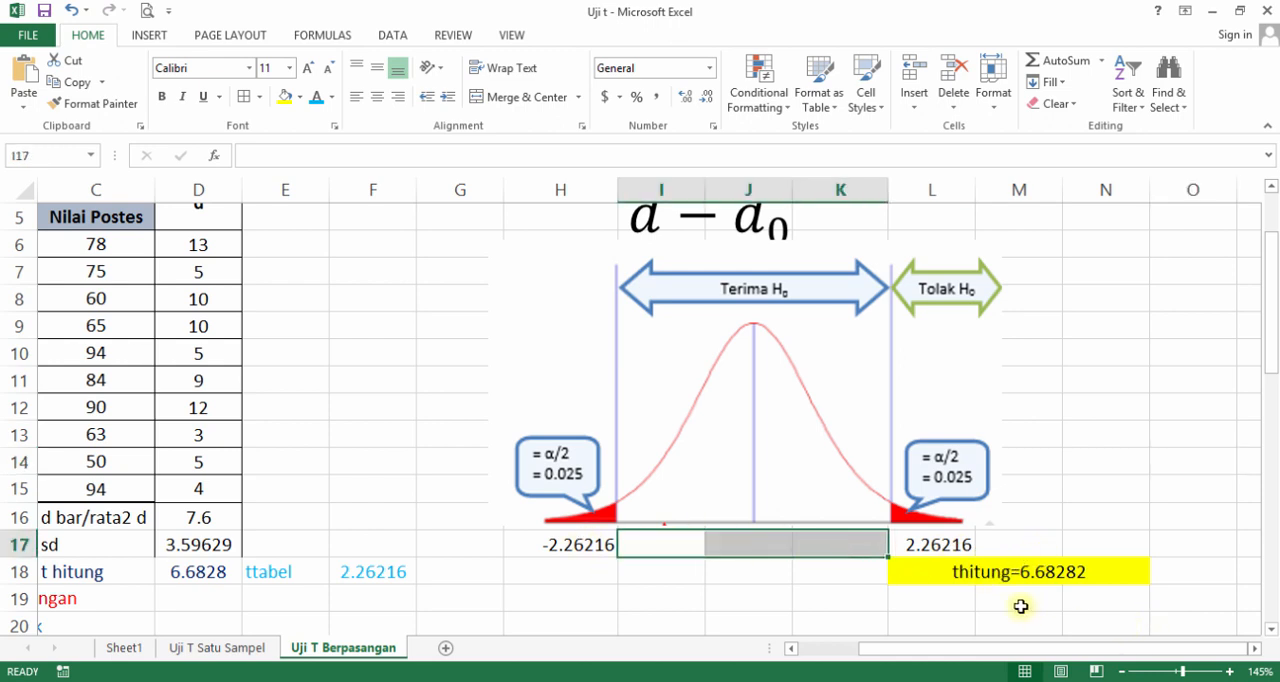
left_click(934, 571)
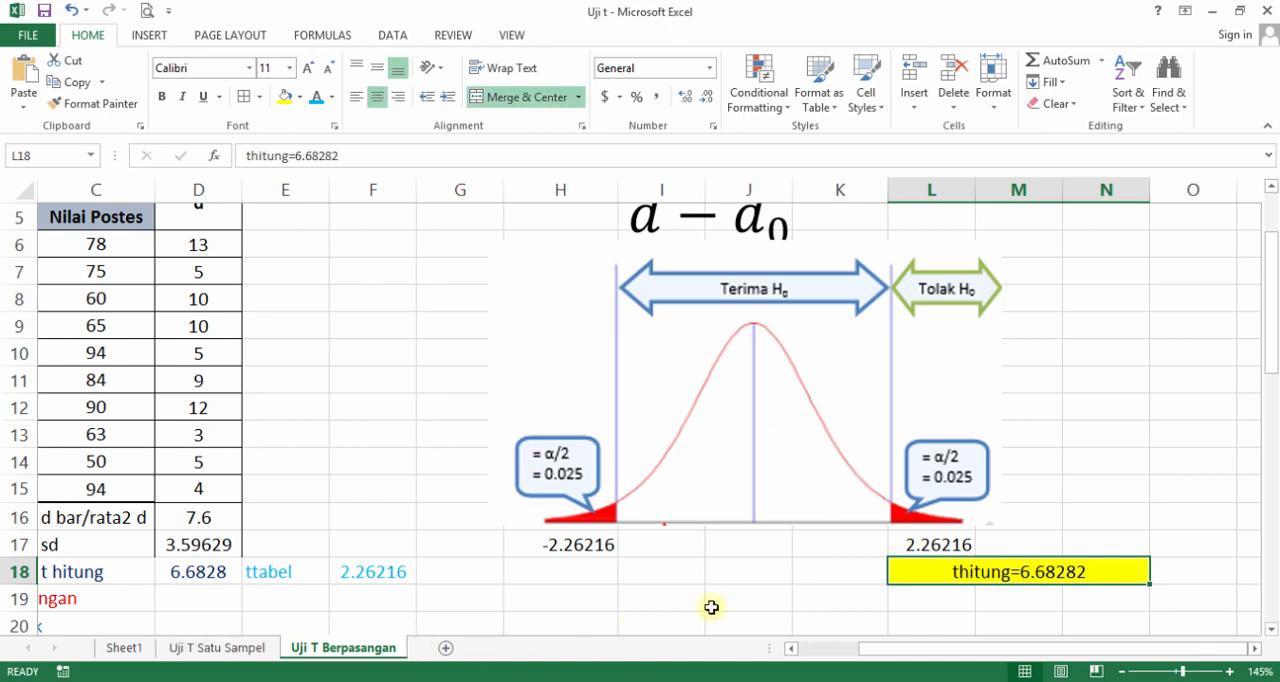
scroll(823, 646, "left", 2)
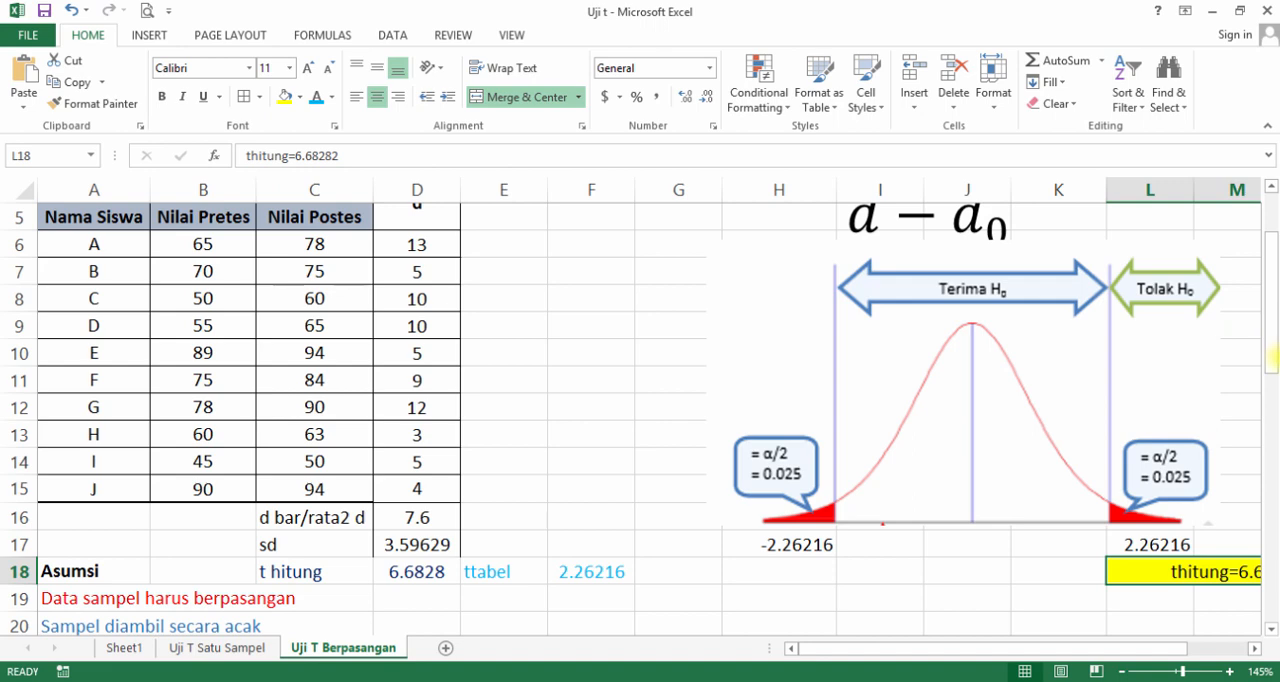
left_click_drag(1272, 360, 1274, 468)
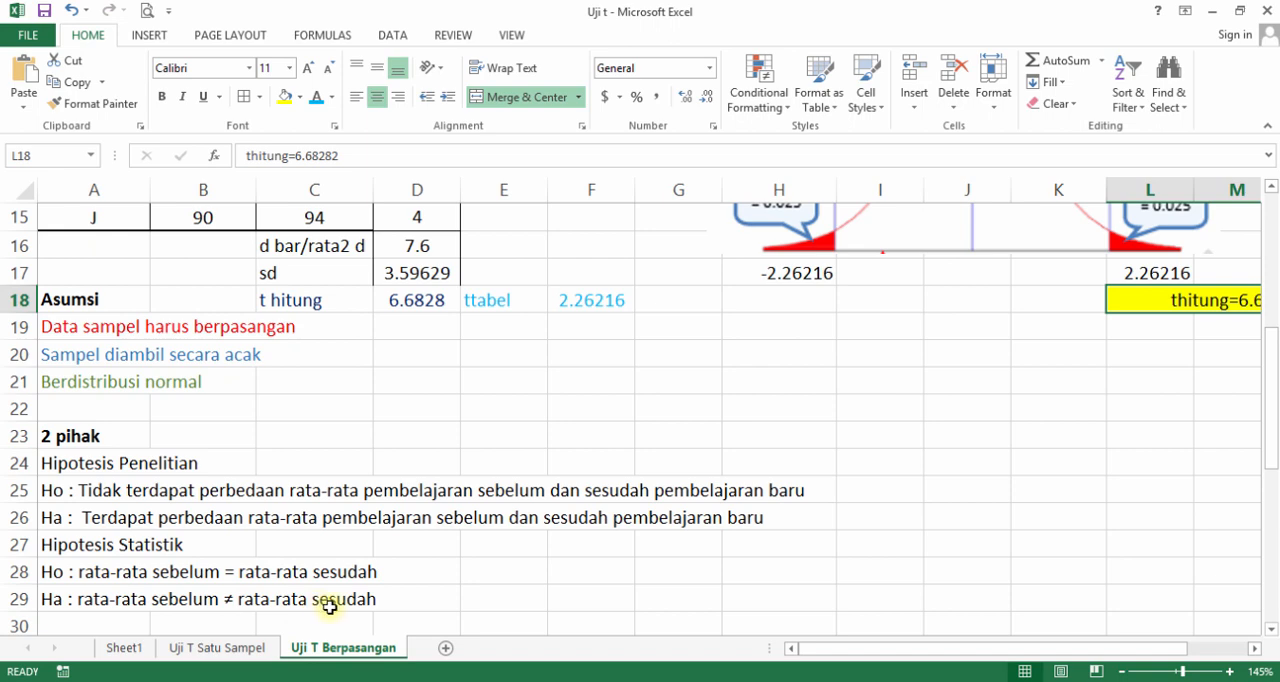
scroll(330, 606, "up", 5)
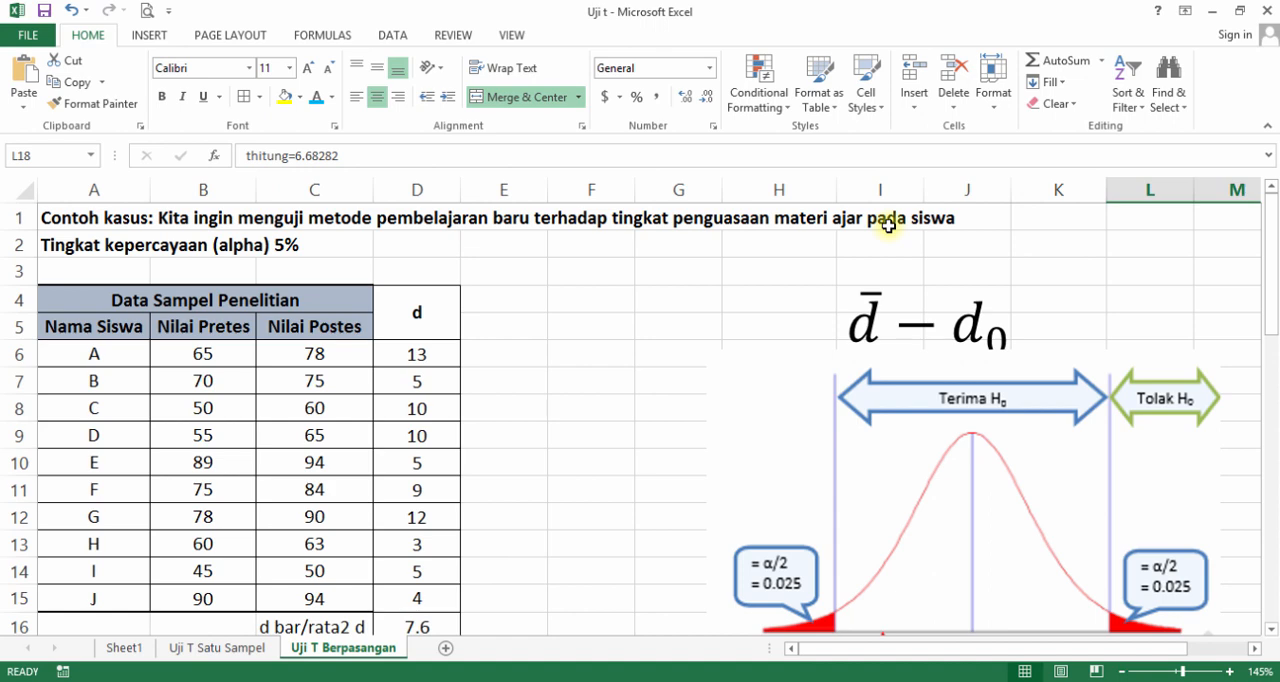
scroll(890, 224, "down", 2)
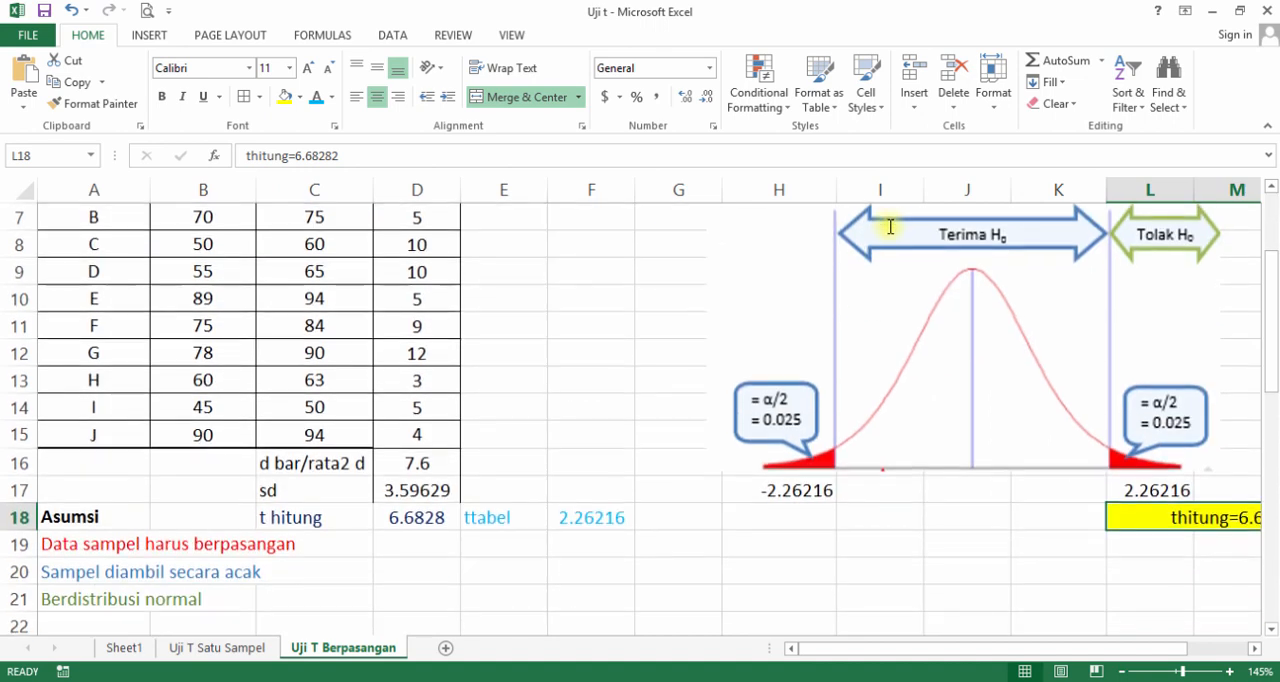
scroll(890, 224, "up", 2)
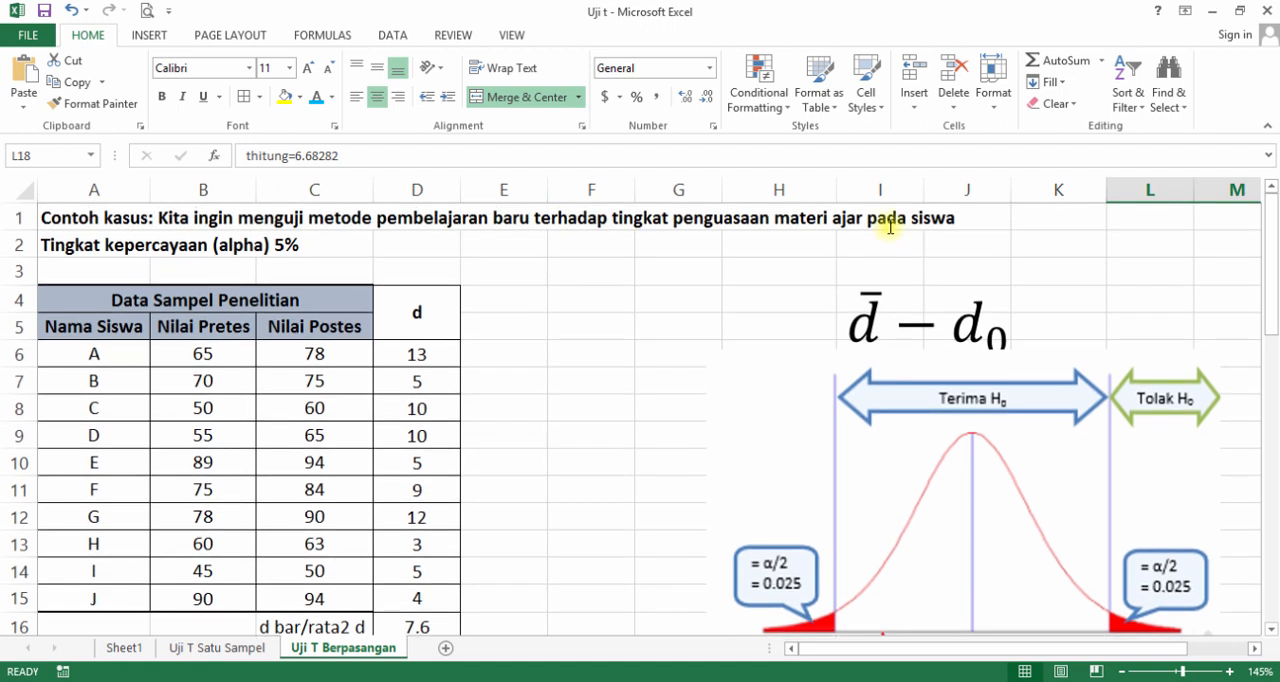